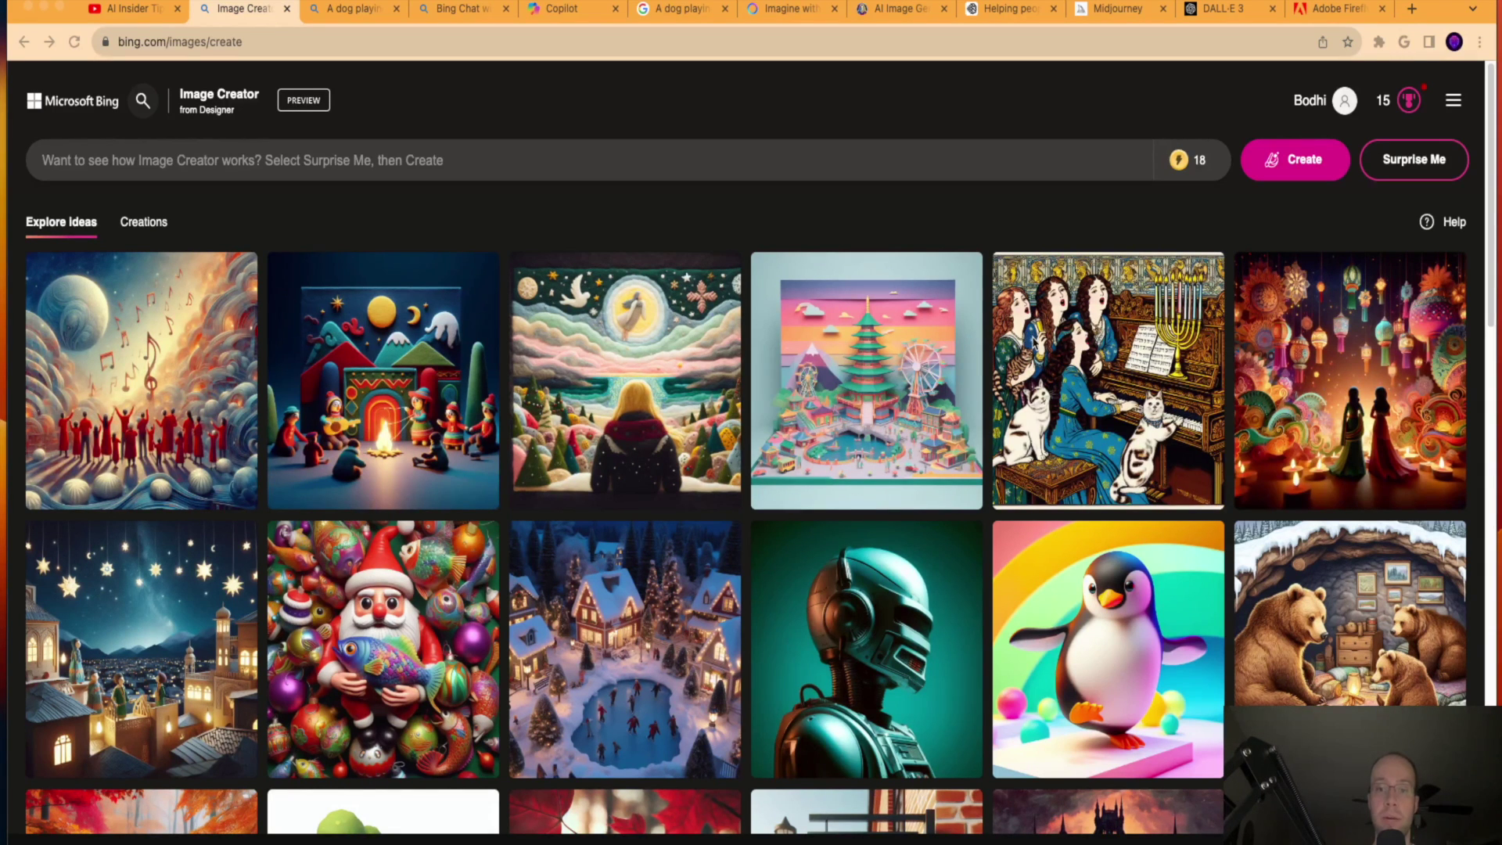
# Step: Switch from the Bing Image Creator gallery to the AI Insider Tips YouTube channel's Videos page
pyautogui.click(135, 12)
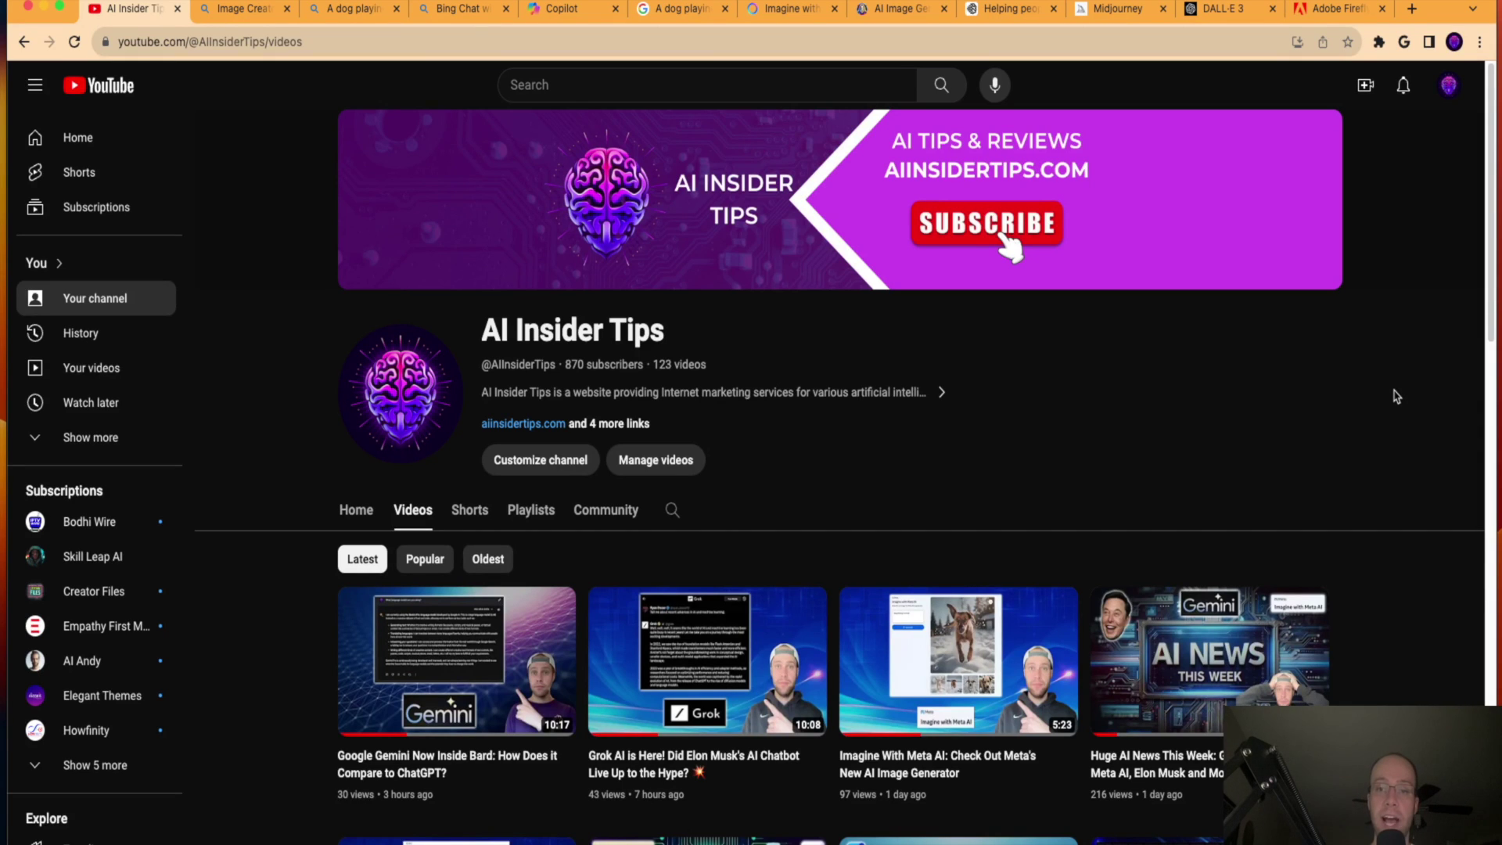
pyautogui.scroll(-5, 1306, 420)
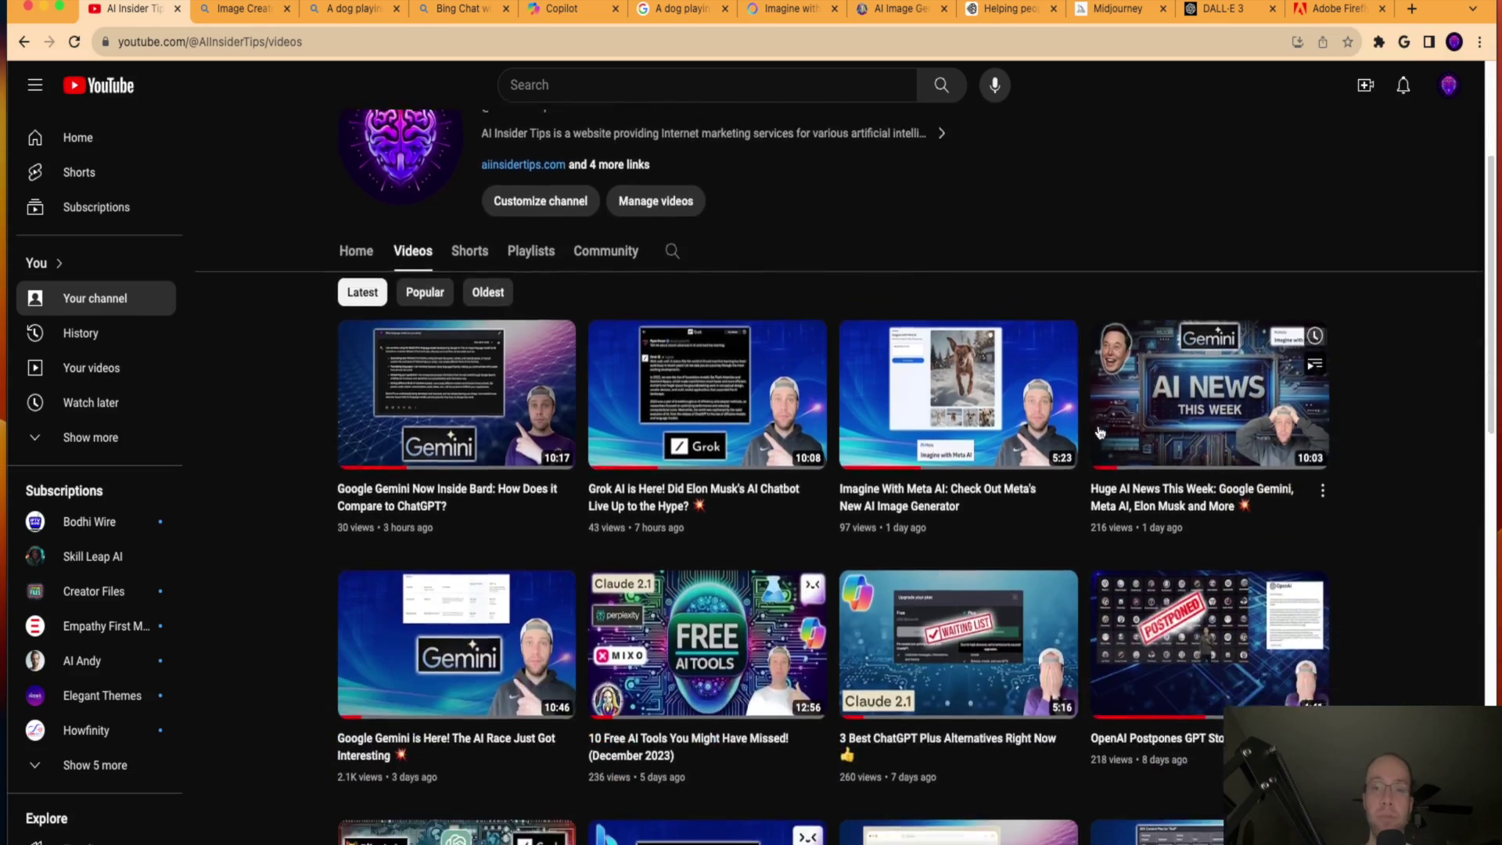
pyautogui.scroll(-2, 1102, 432)
pyautogui.scroll(-6, 1255, 469)
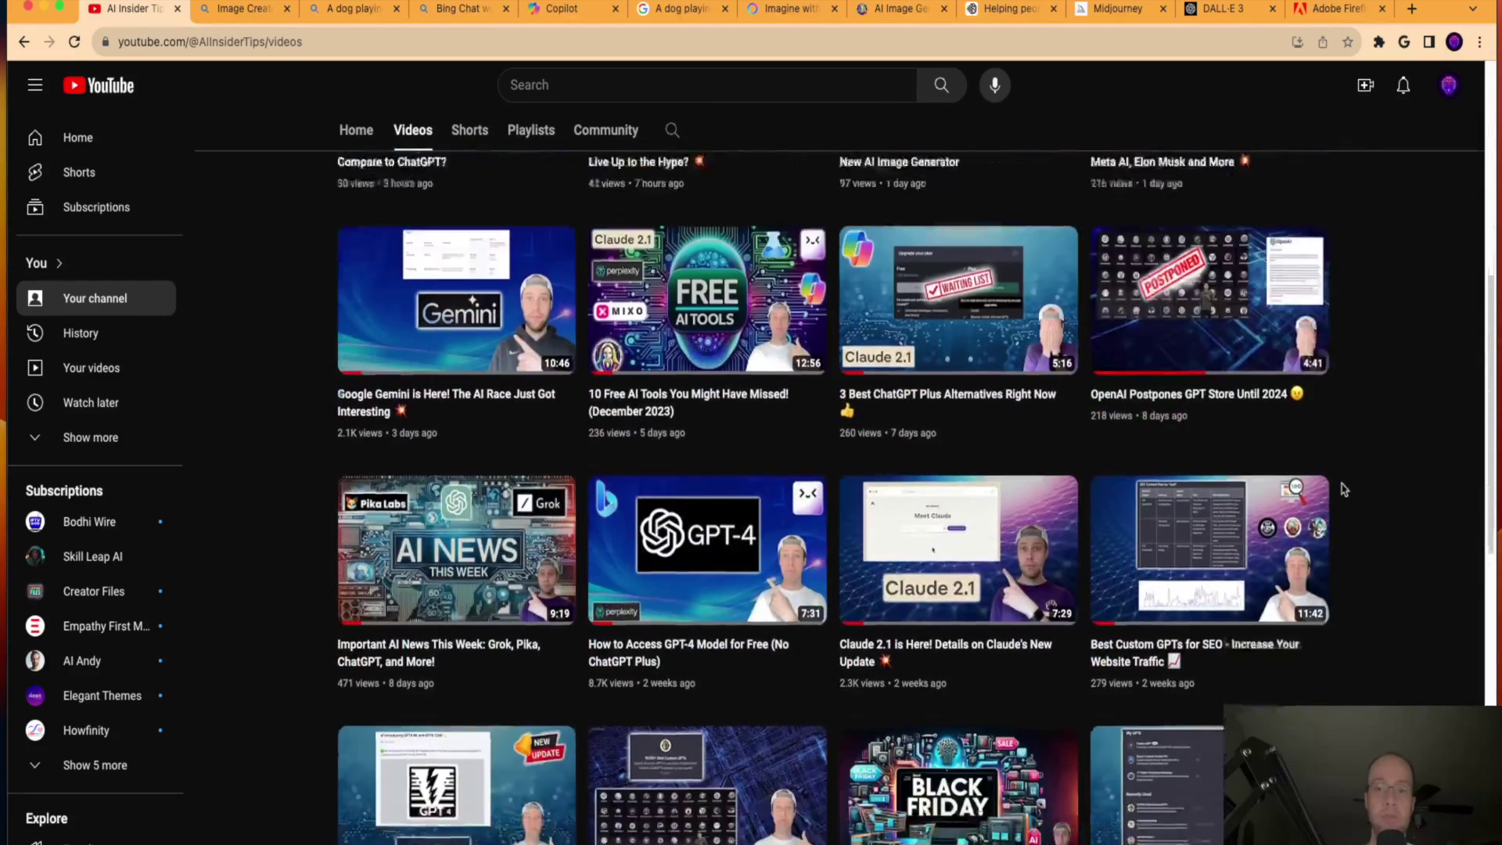
pyautogui.scroll(-8, 1343, 487)
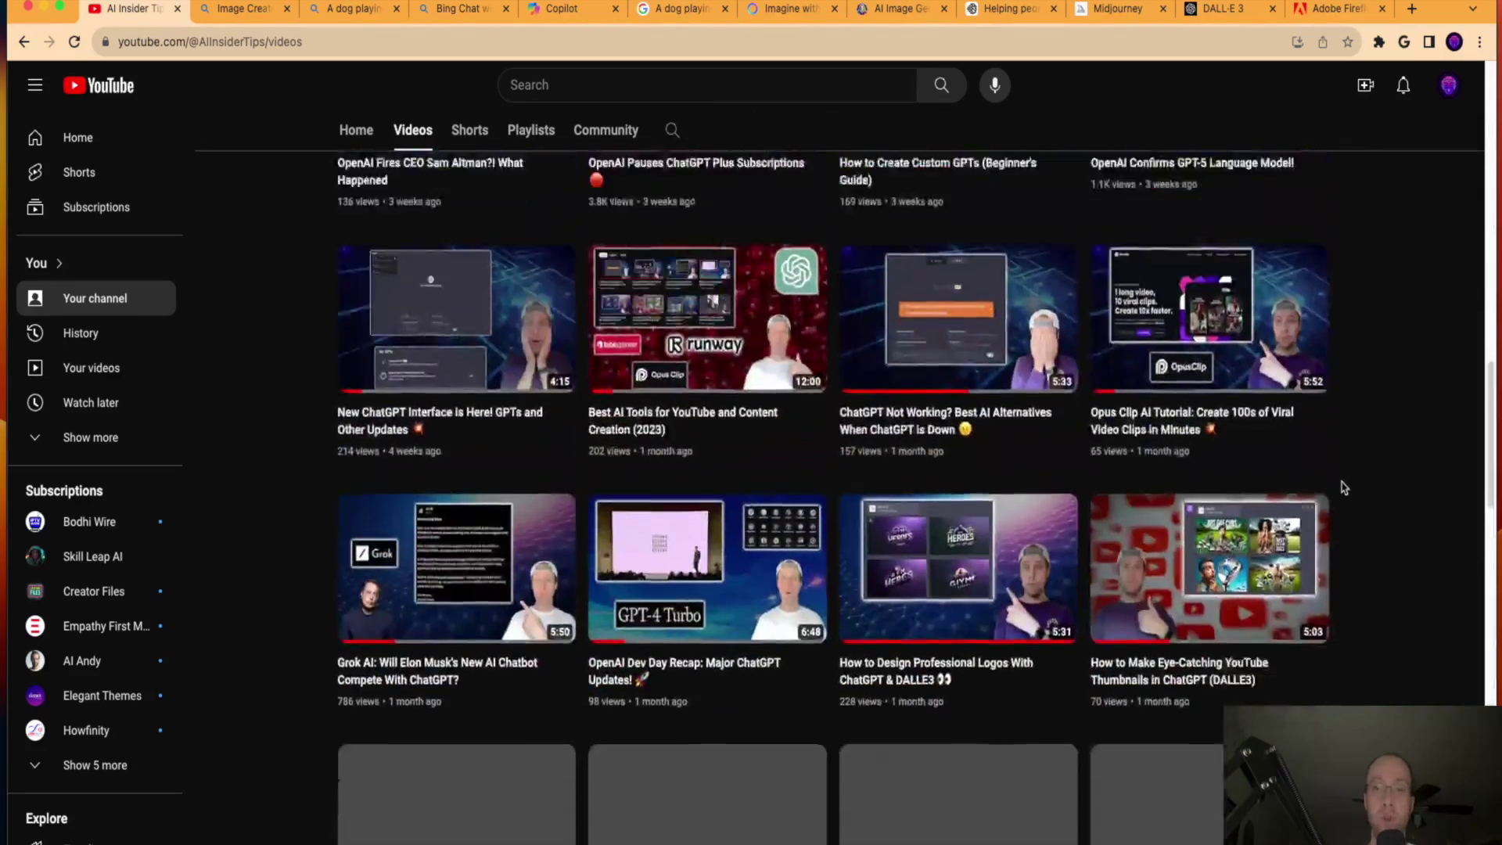
pyautogui.scroll(20, 1343, 487)
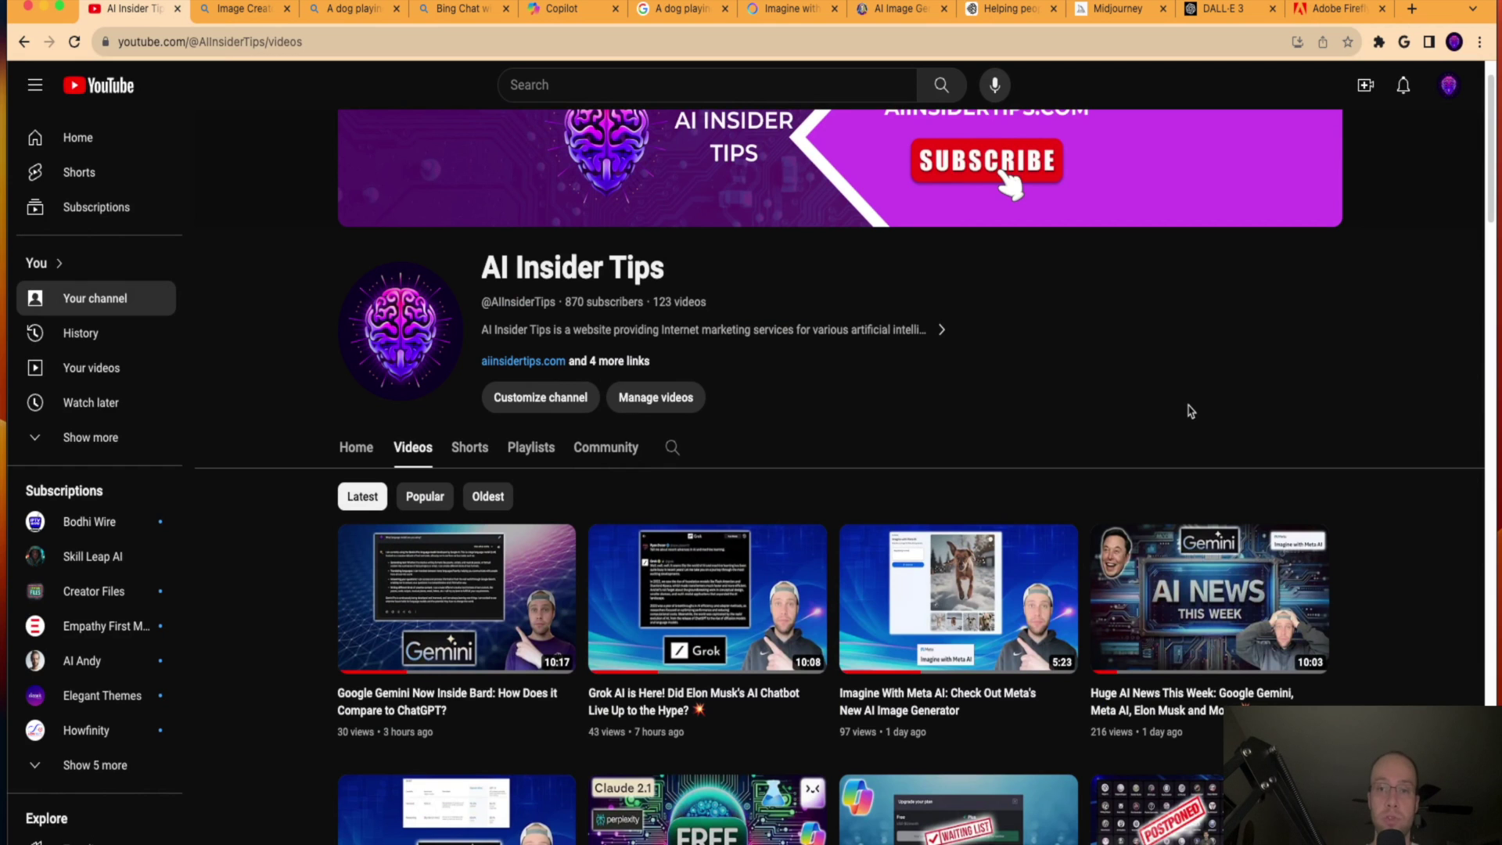
pyautogui.click(238, 11)
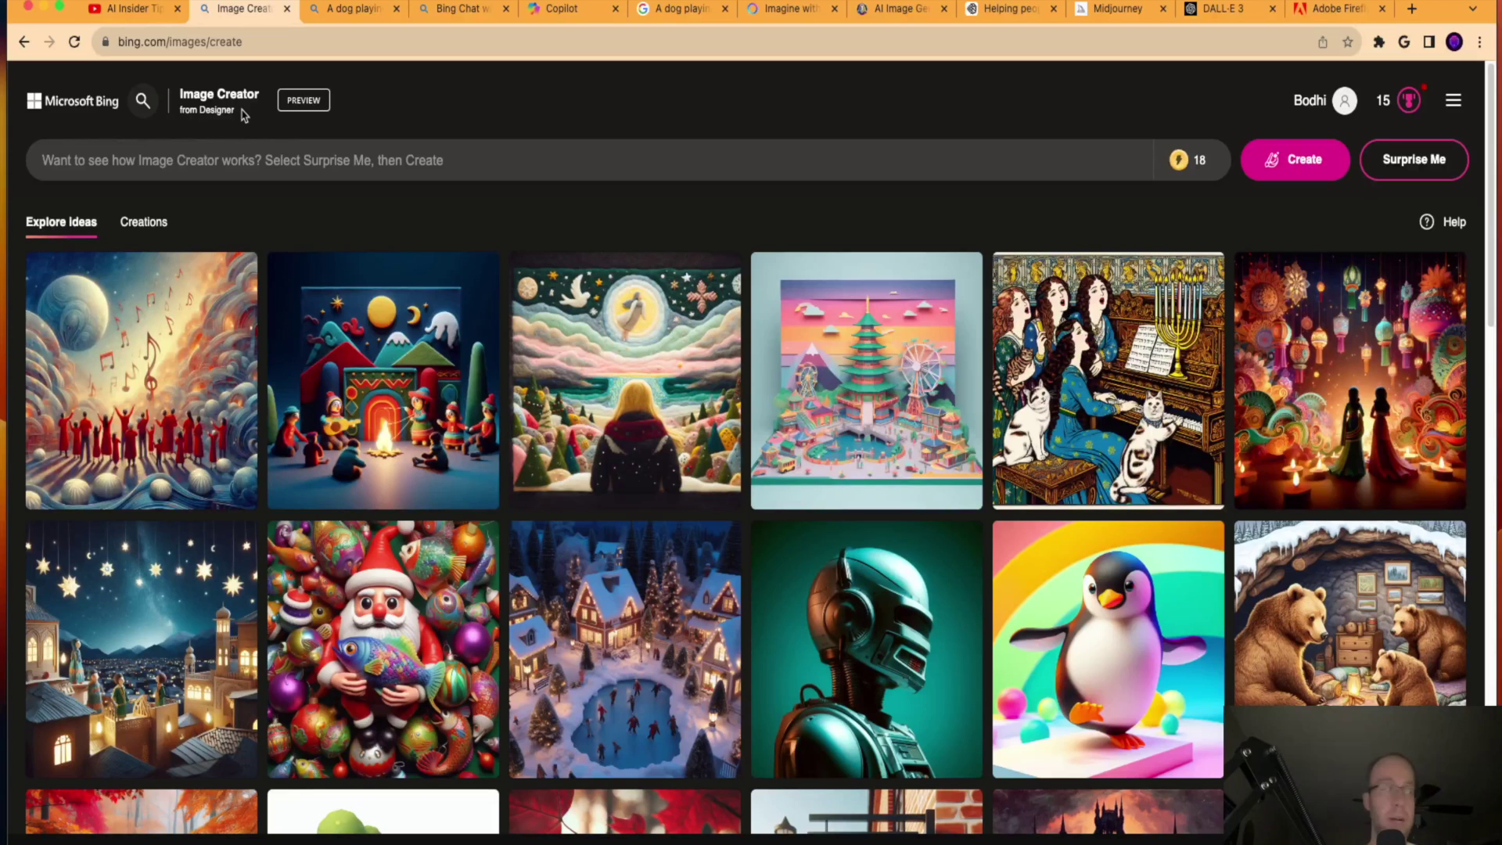
# Step: Highlight and reload the Image Creator page, then show the four dog-in-snow results
pyautogui.moveTo(238, 115); pyautogui.dragTo(181, 97)
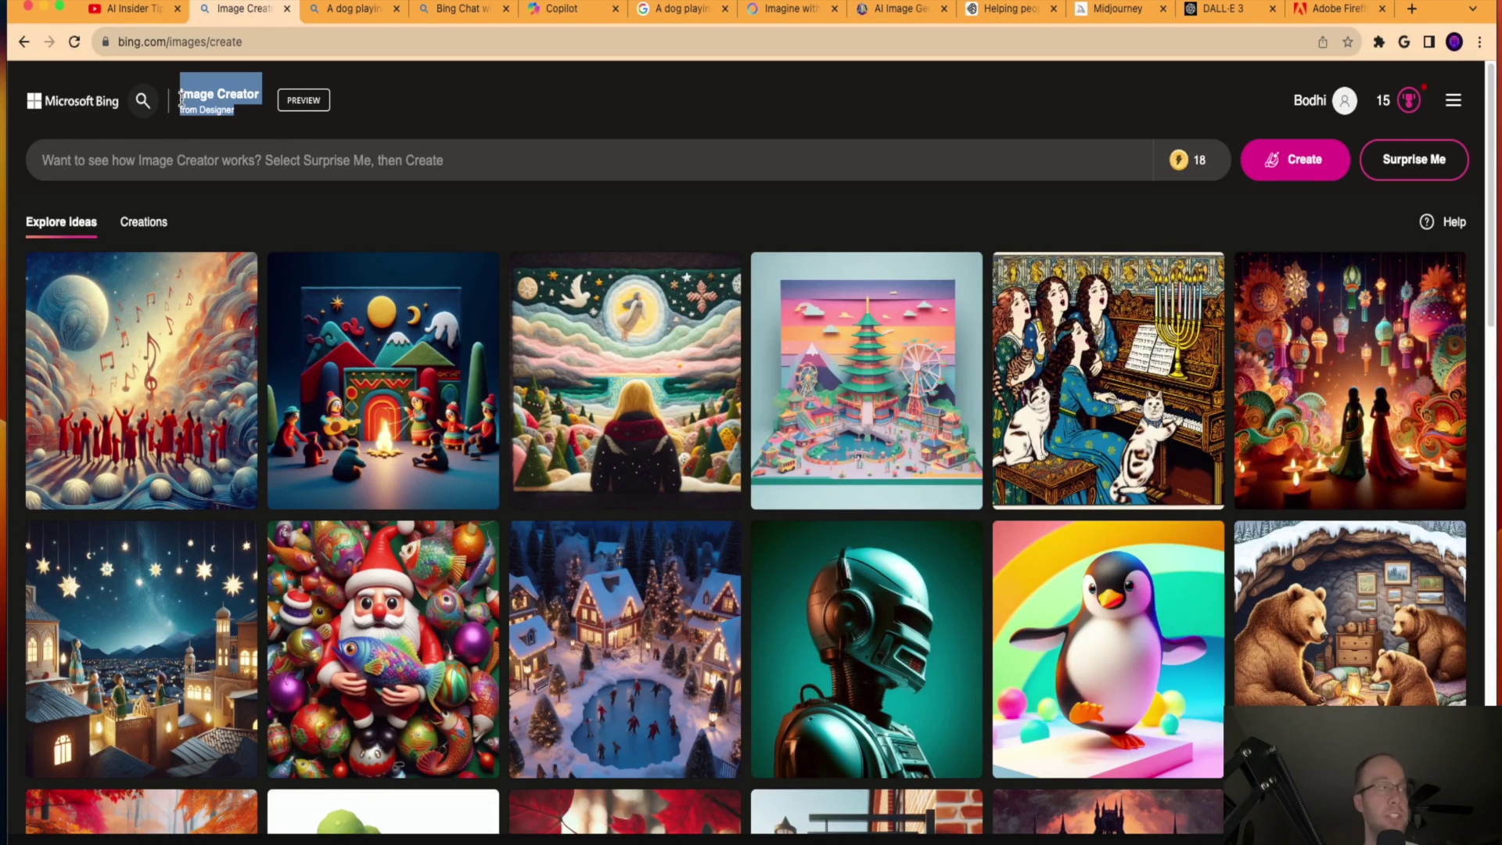
pyautogui.click(185, 105)
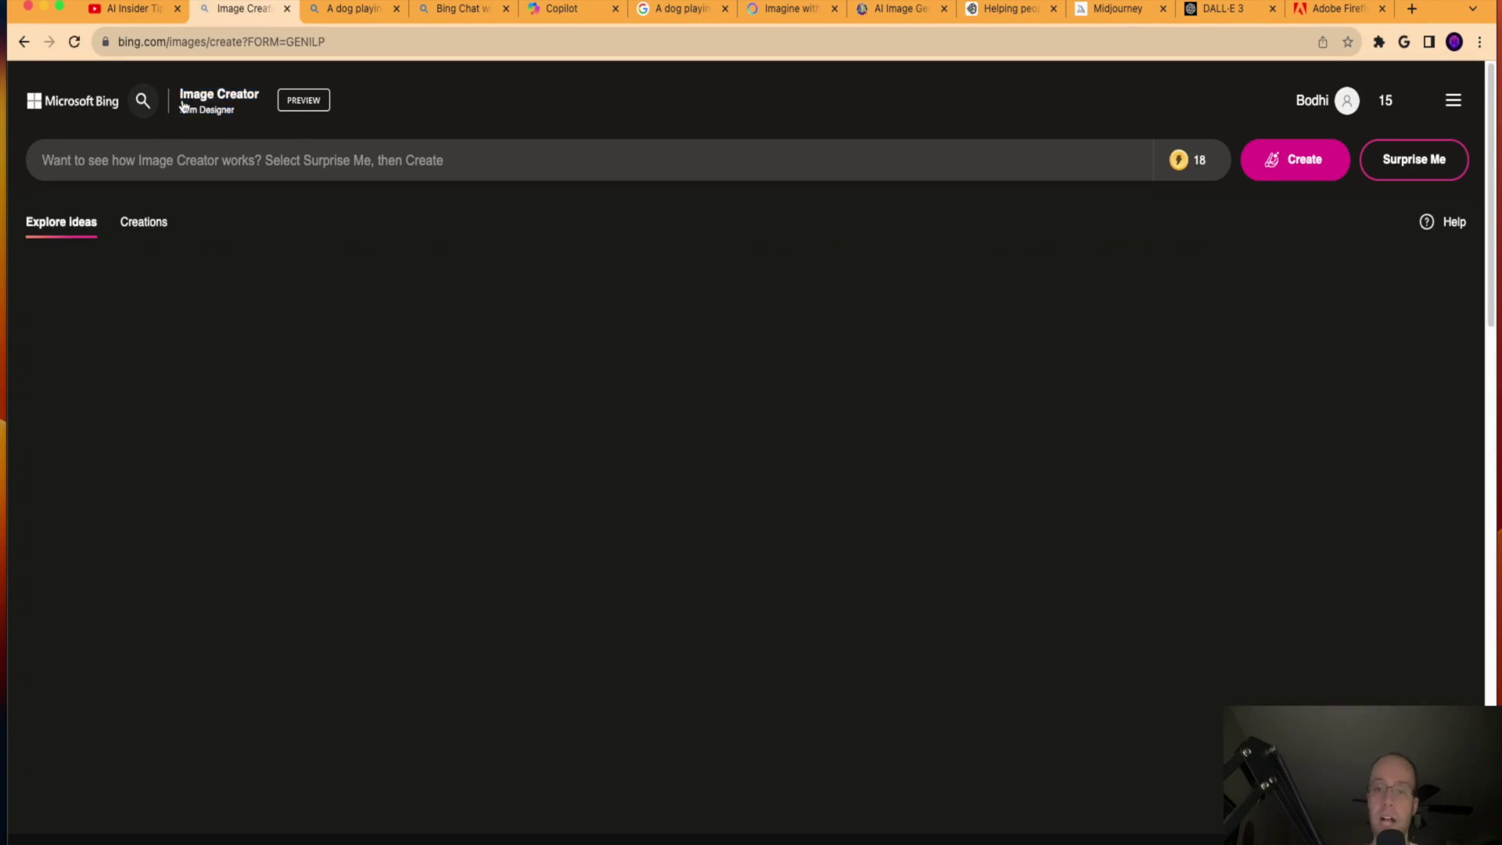
pyautogui.click(331, 12)
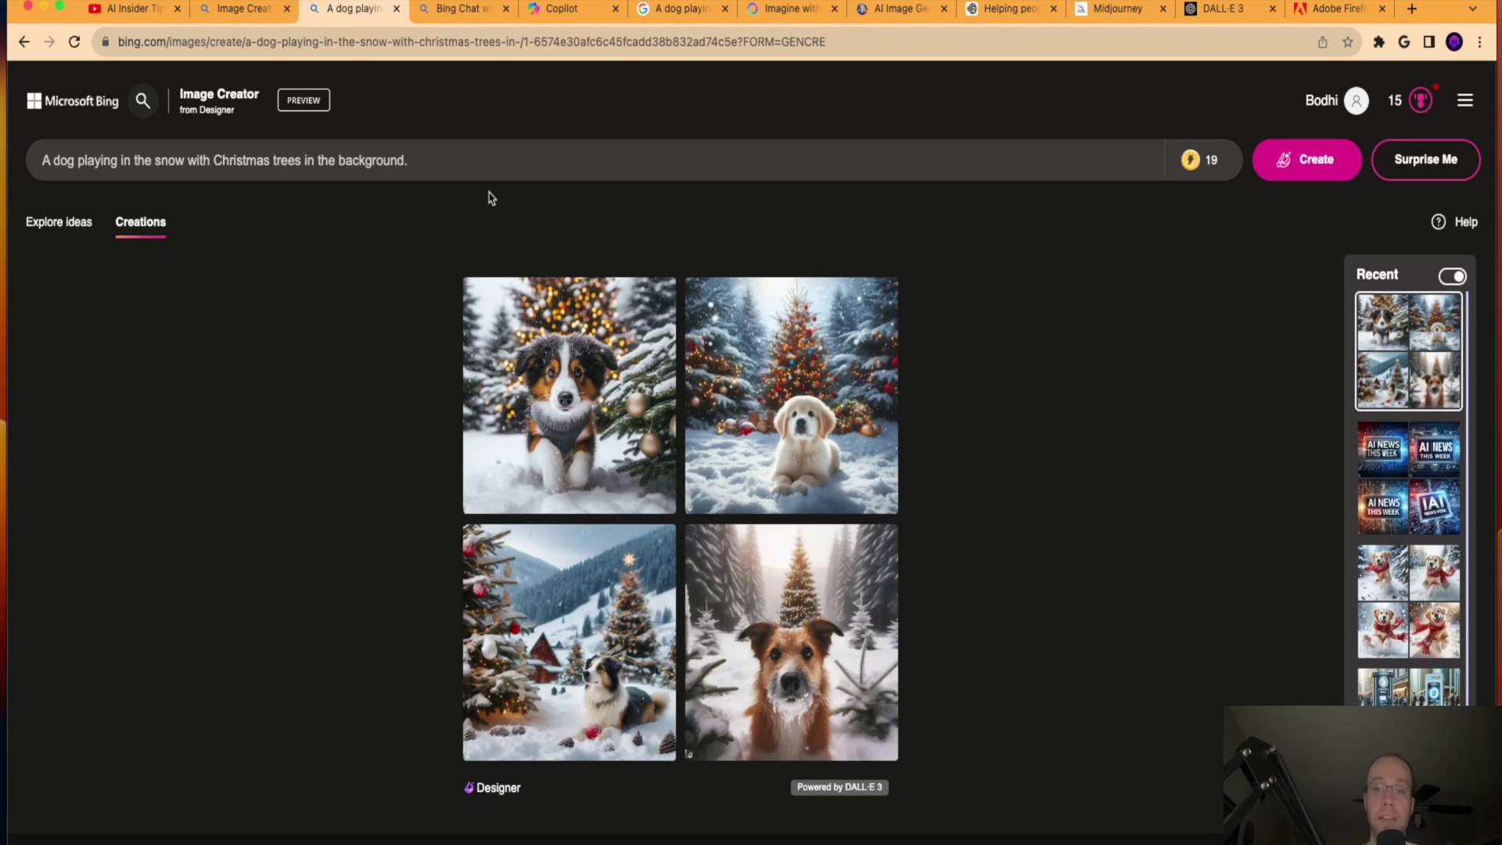
pyautogui.tripleClick(444, 166)
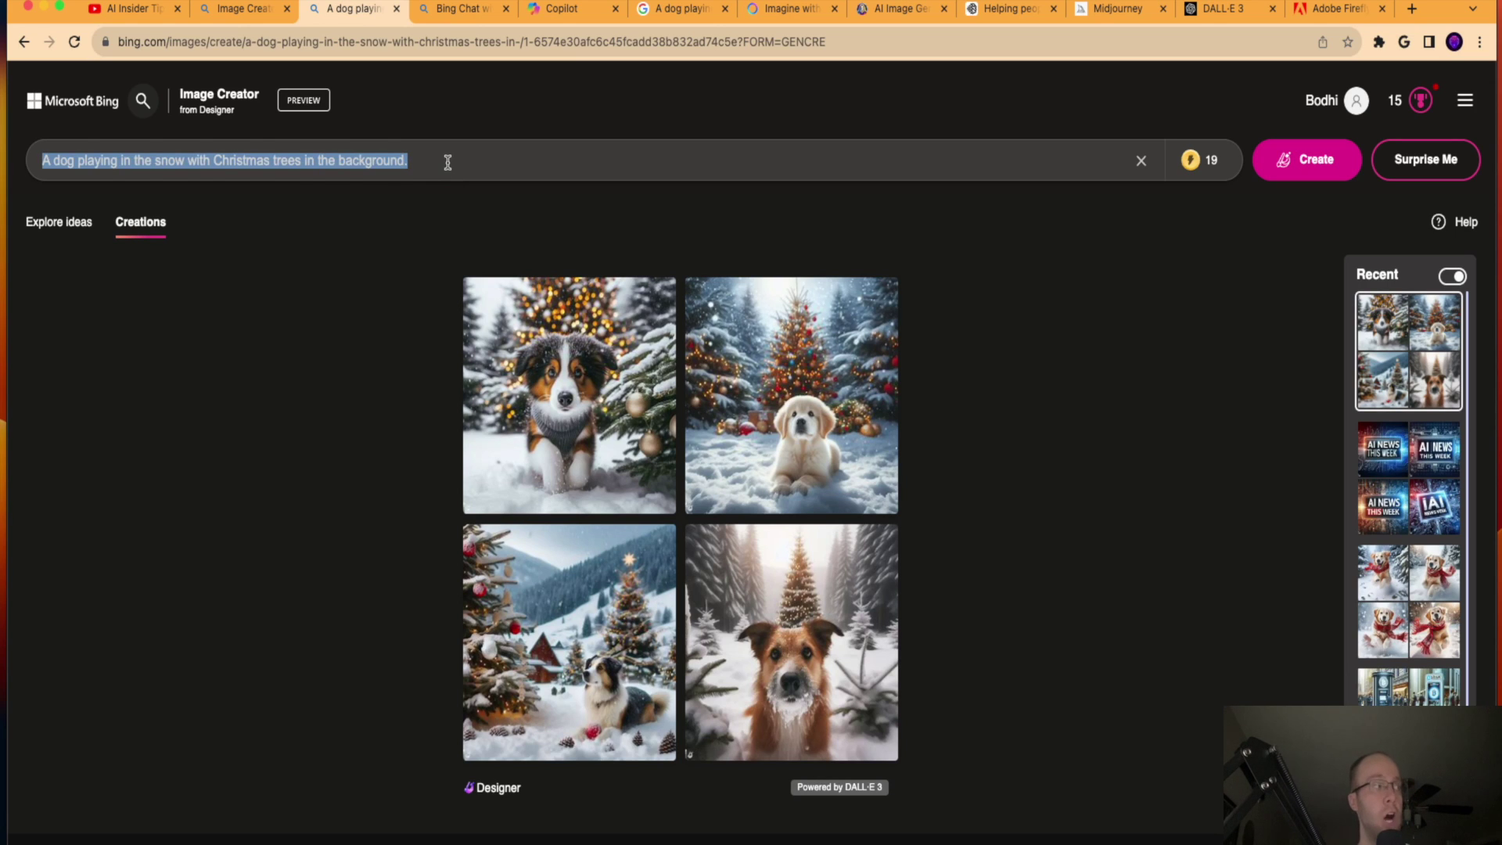
pyautogui.click(448, 162)
pyautogui.tripleClick(447, 161)
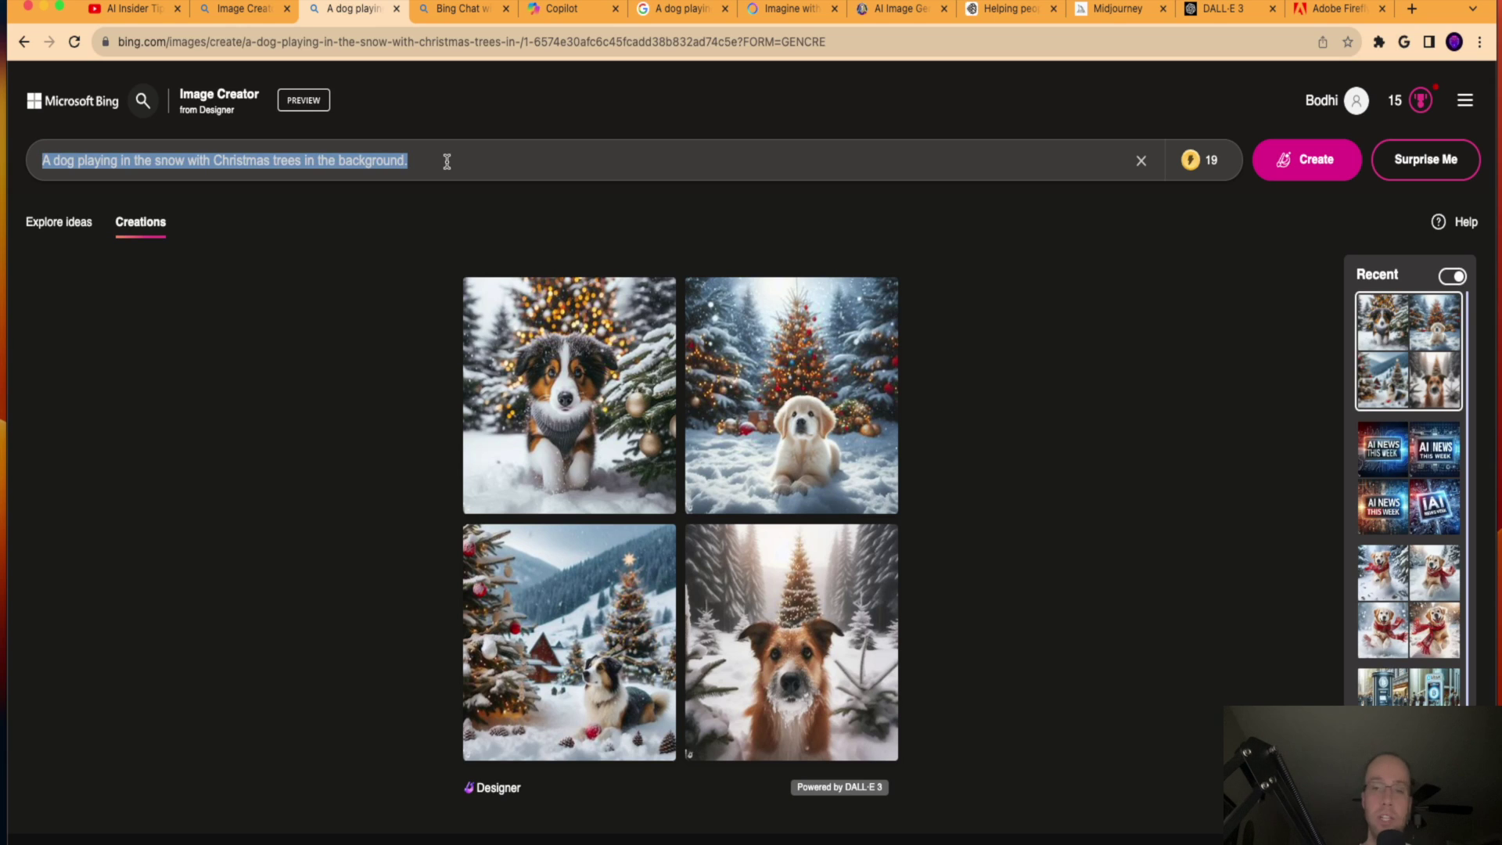
pyautogui.click(446, 161)
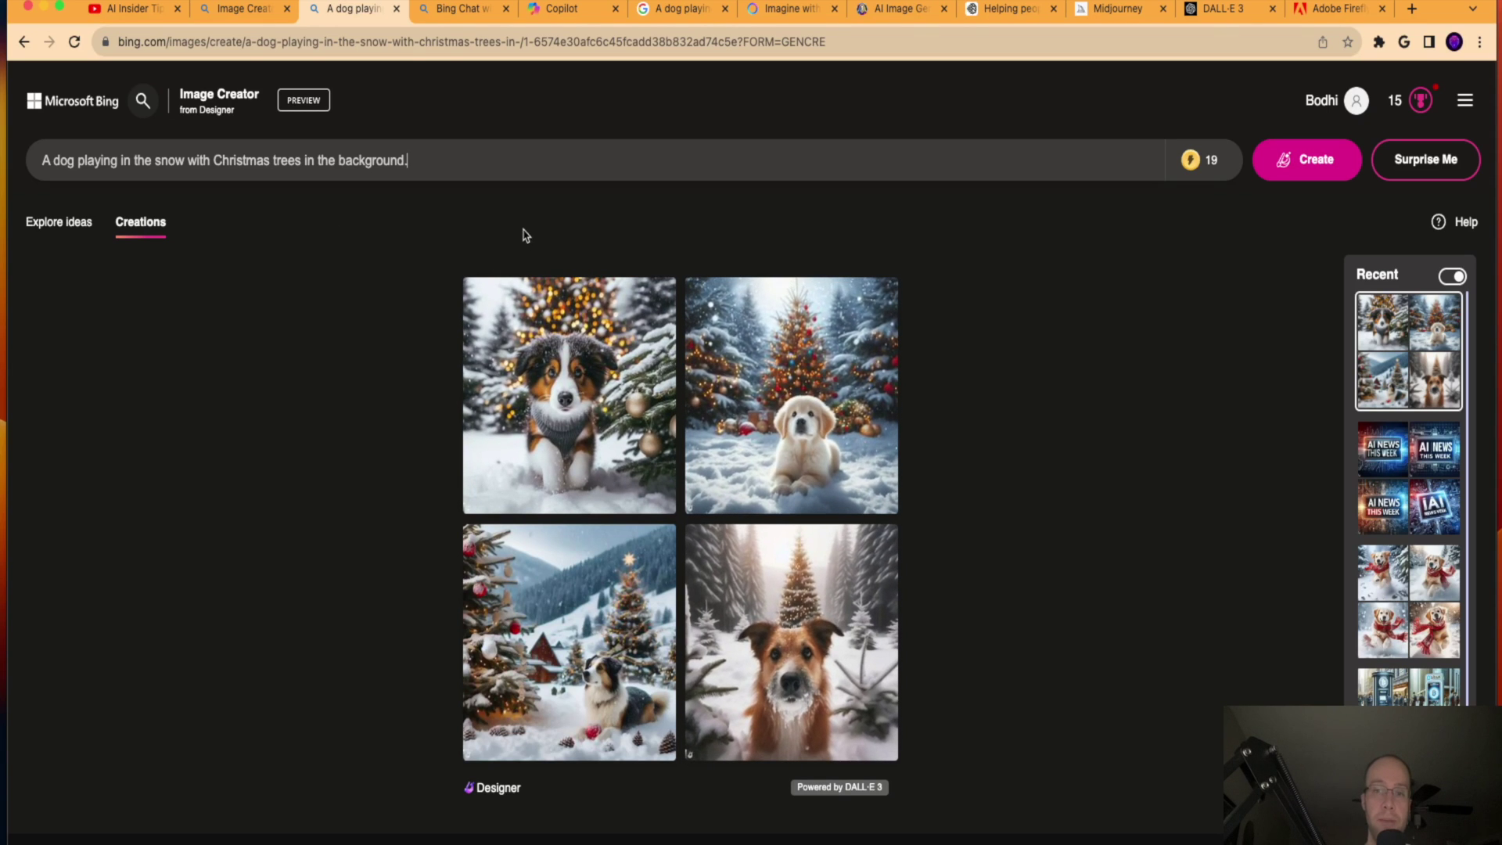
pyautogui.tripleClick(334, 156)
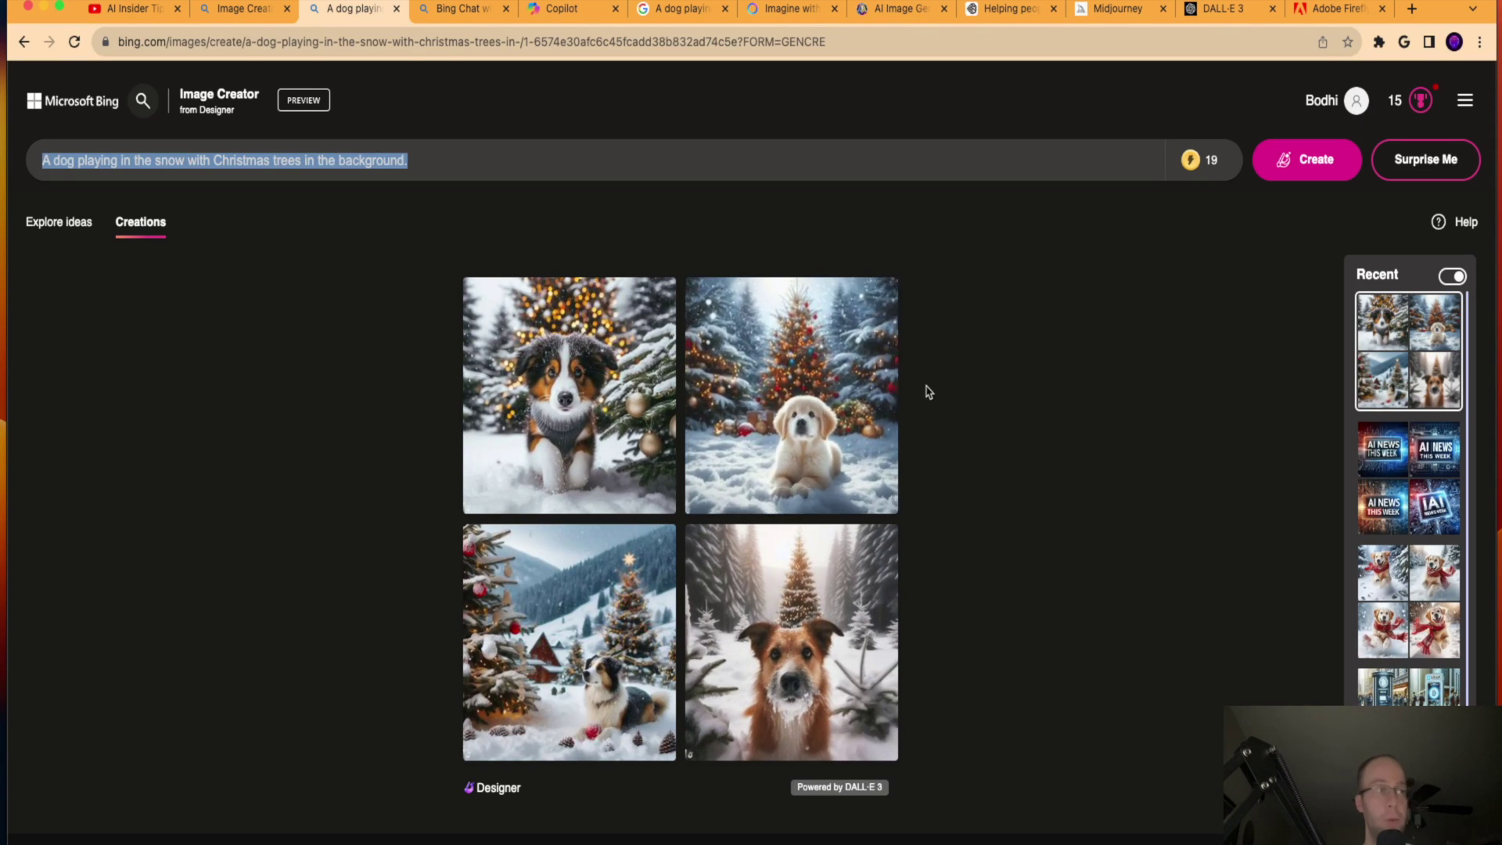
pyautogui.click(624, 375)
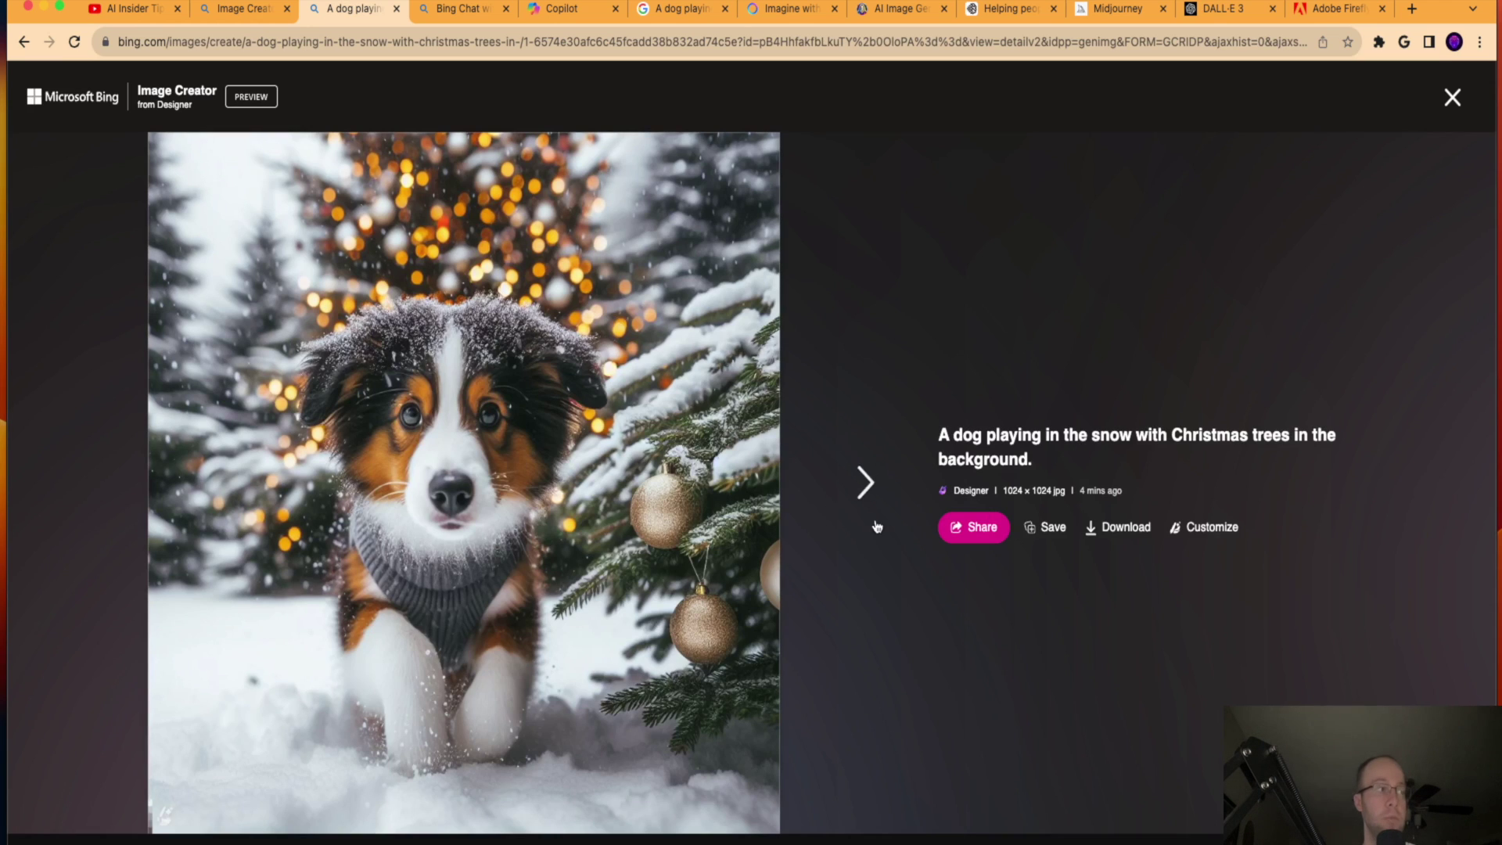
pyautogui.click(879, 491)
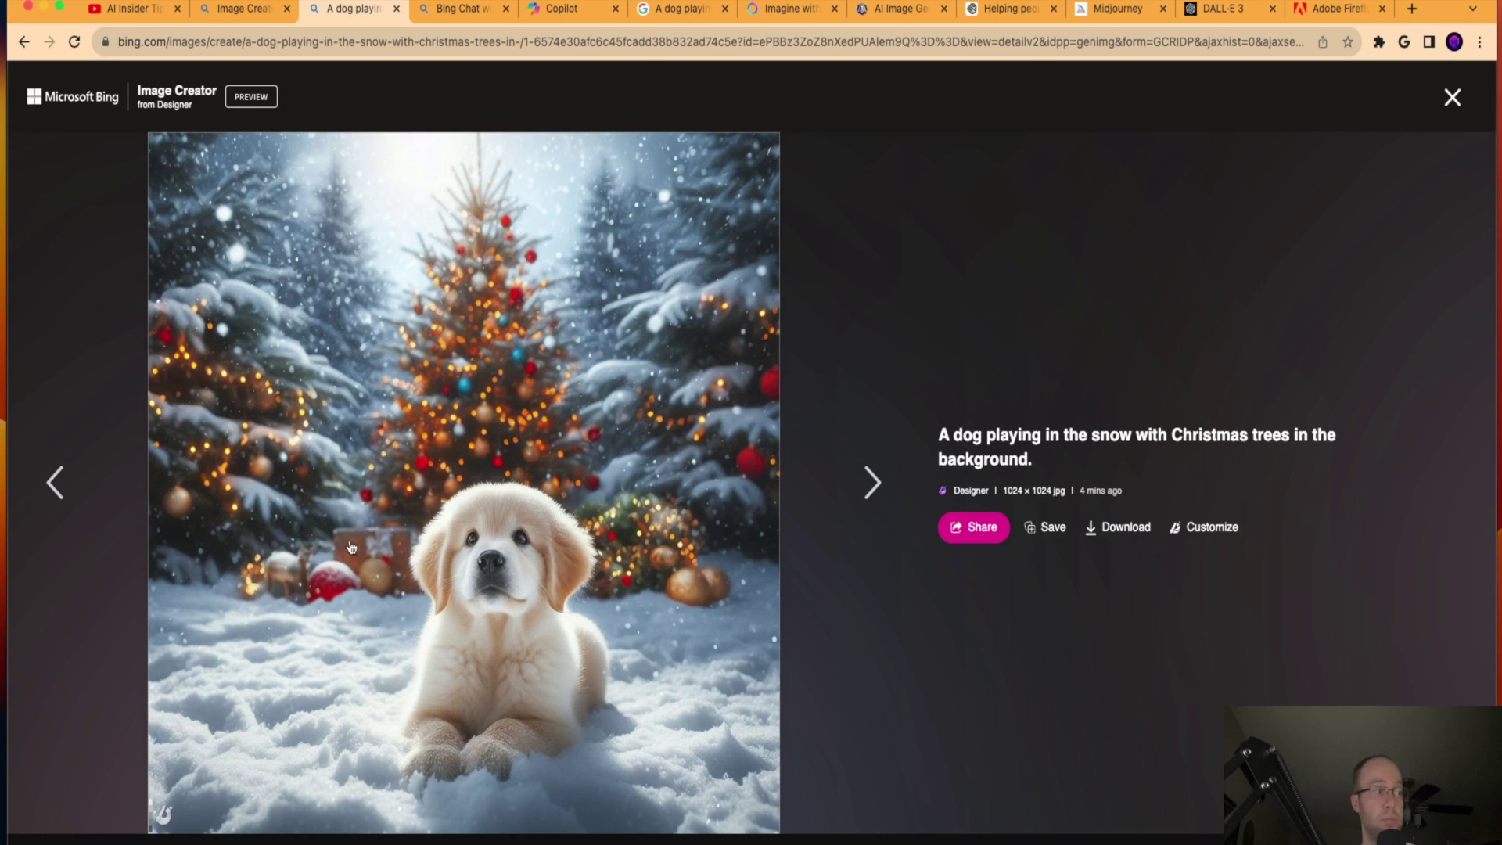
pyautogui.click(878, 485)
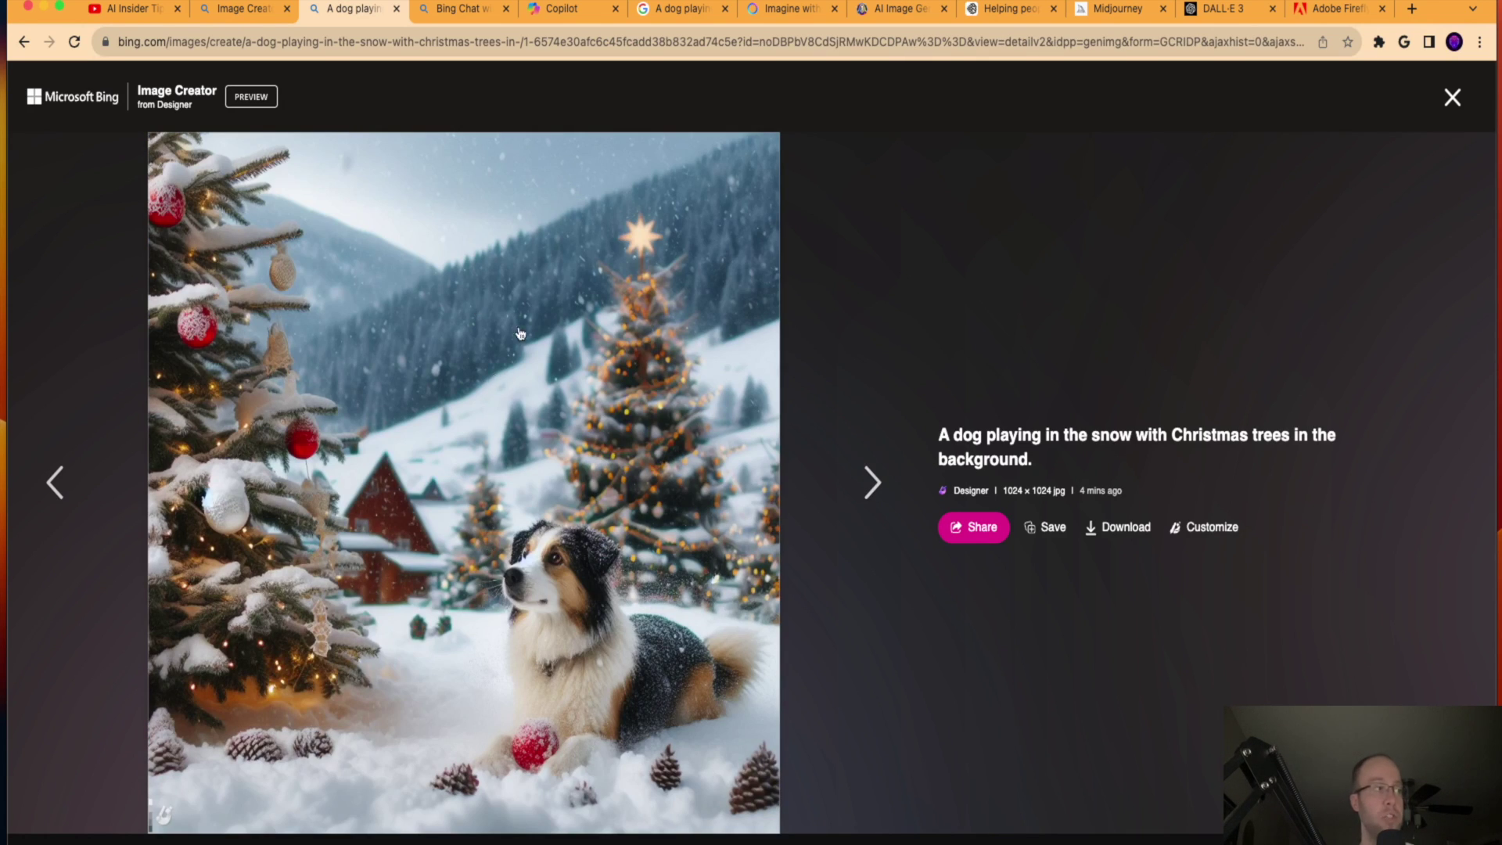
pyautogui.click(870, 483)
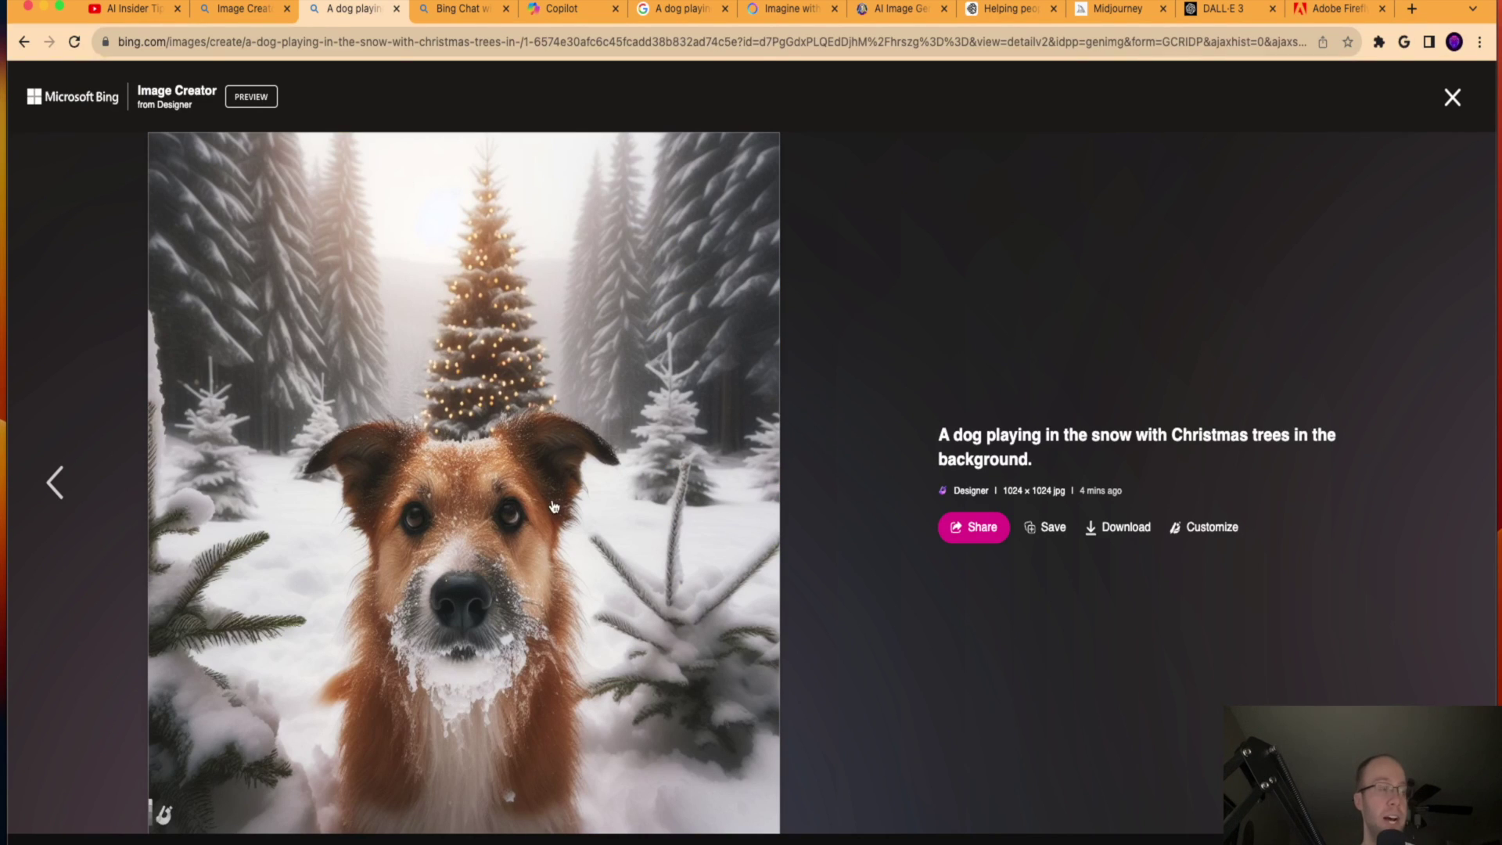
pyautogui.click(1453, 97)
pyautogui.click(429, 157)
pyautogui.press('super+a')
pyautogui.press('super+c')
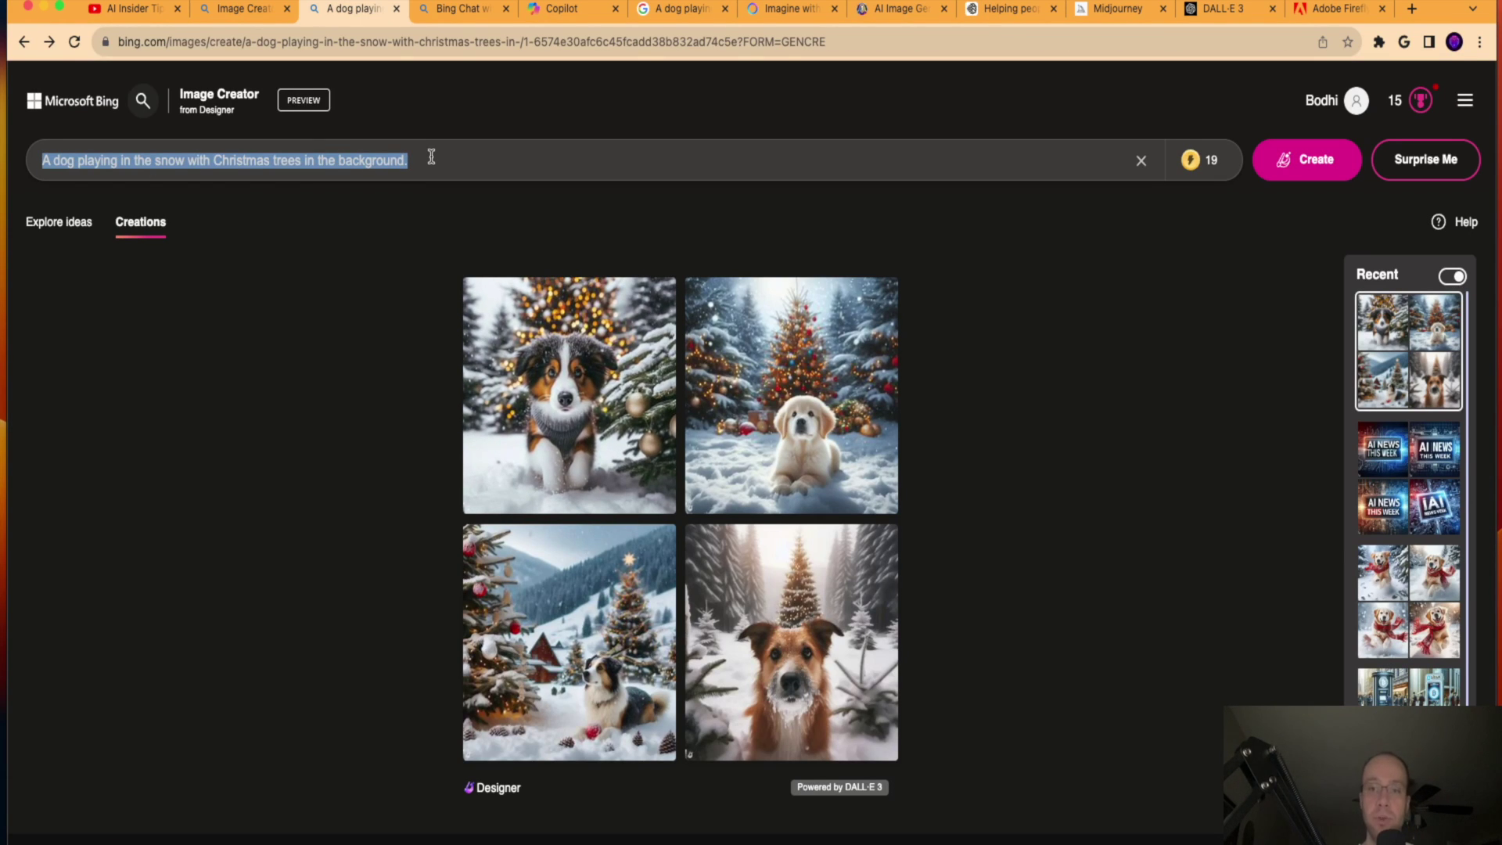
pyautogui.click(1015, 410)
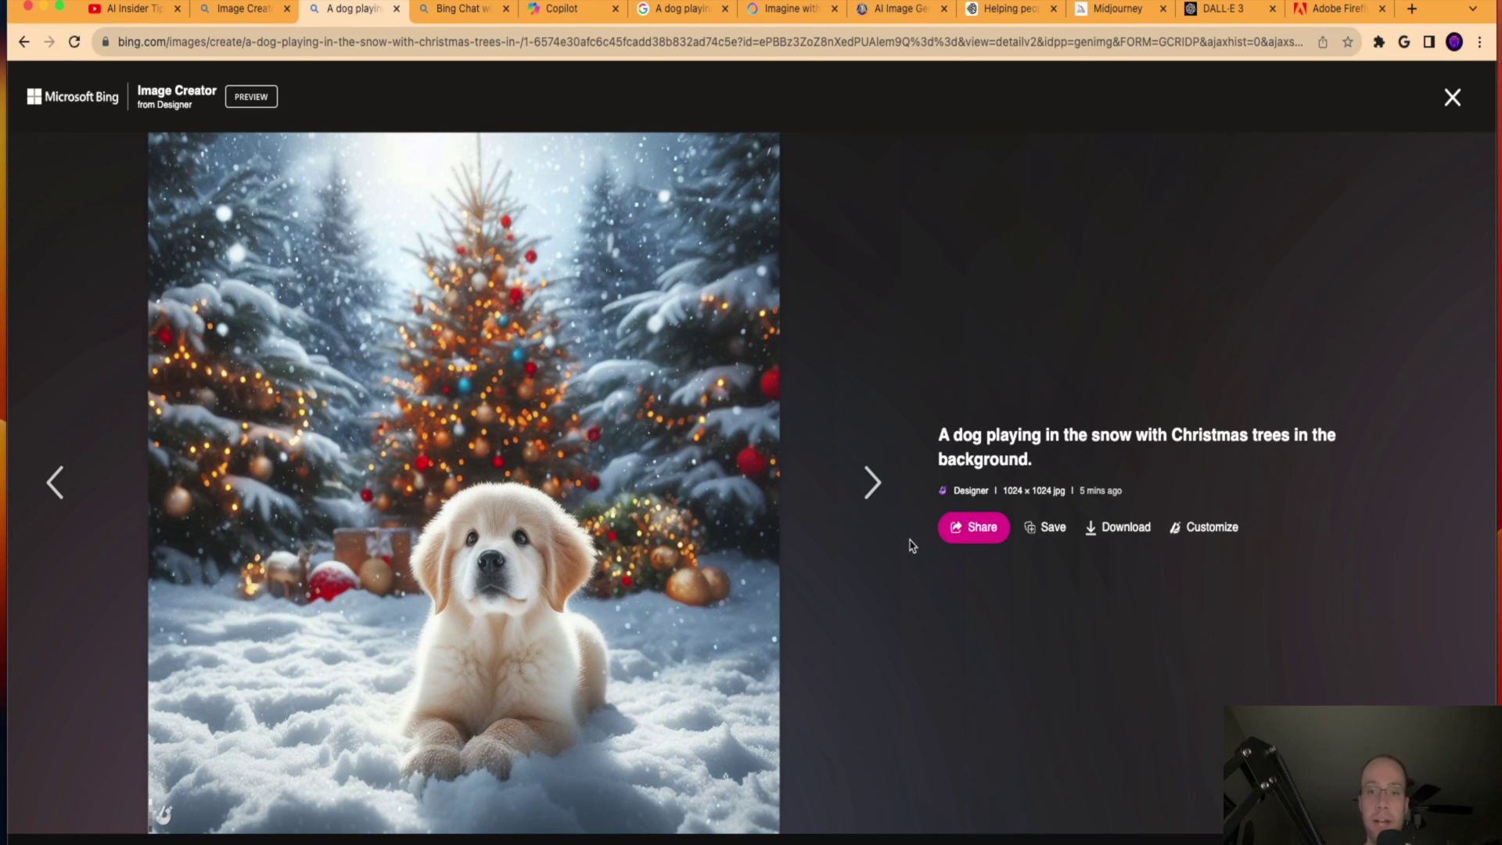
pyautogui.click(1452, 97)
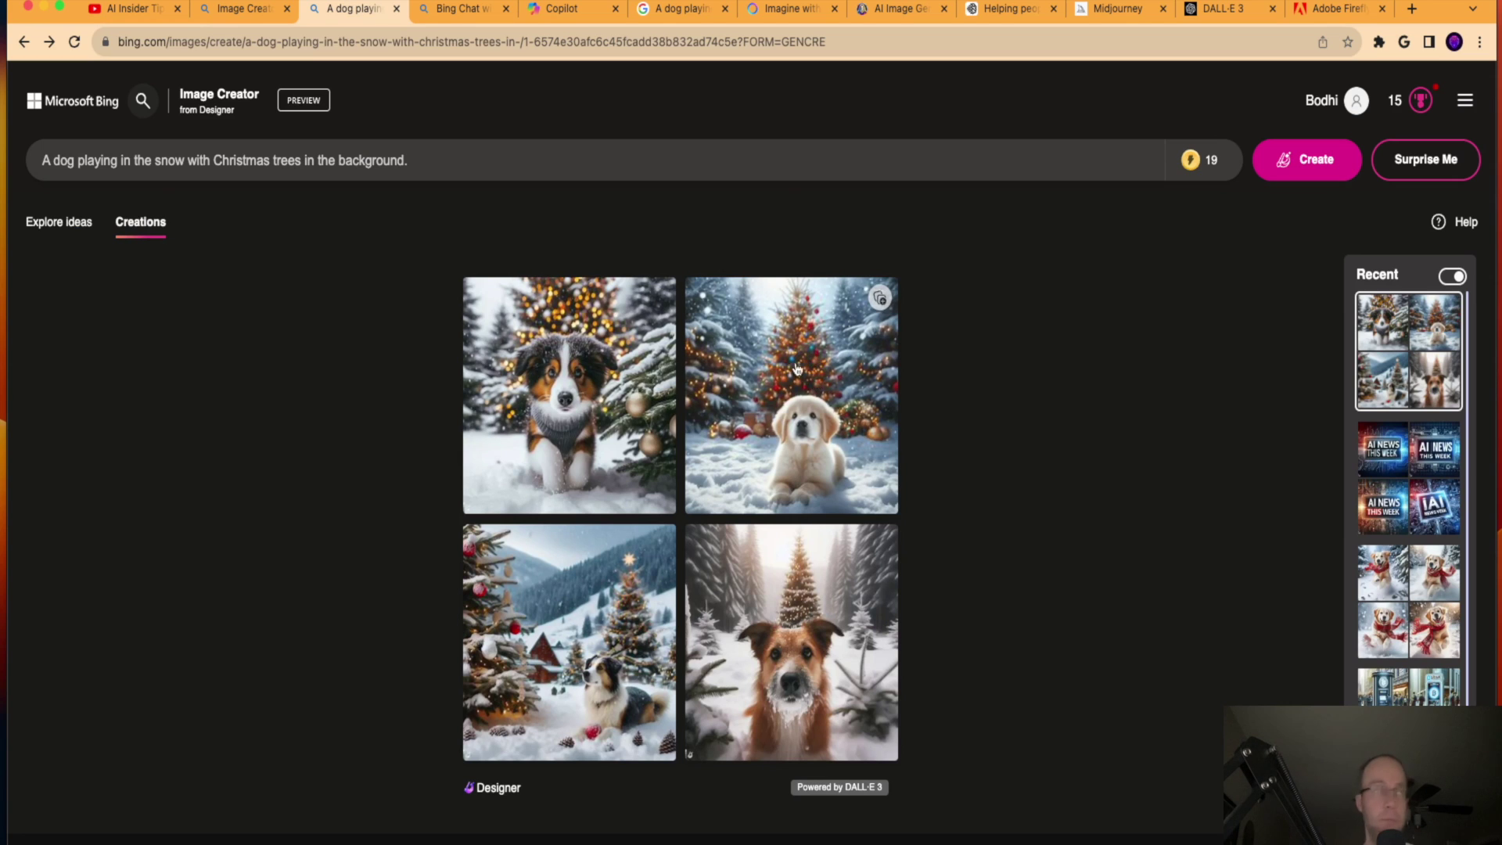
# Step: Trim the Bing Chat address back to the Bing homepage and open a fresh, empty Chat
pyautogui.click(439, 9)
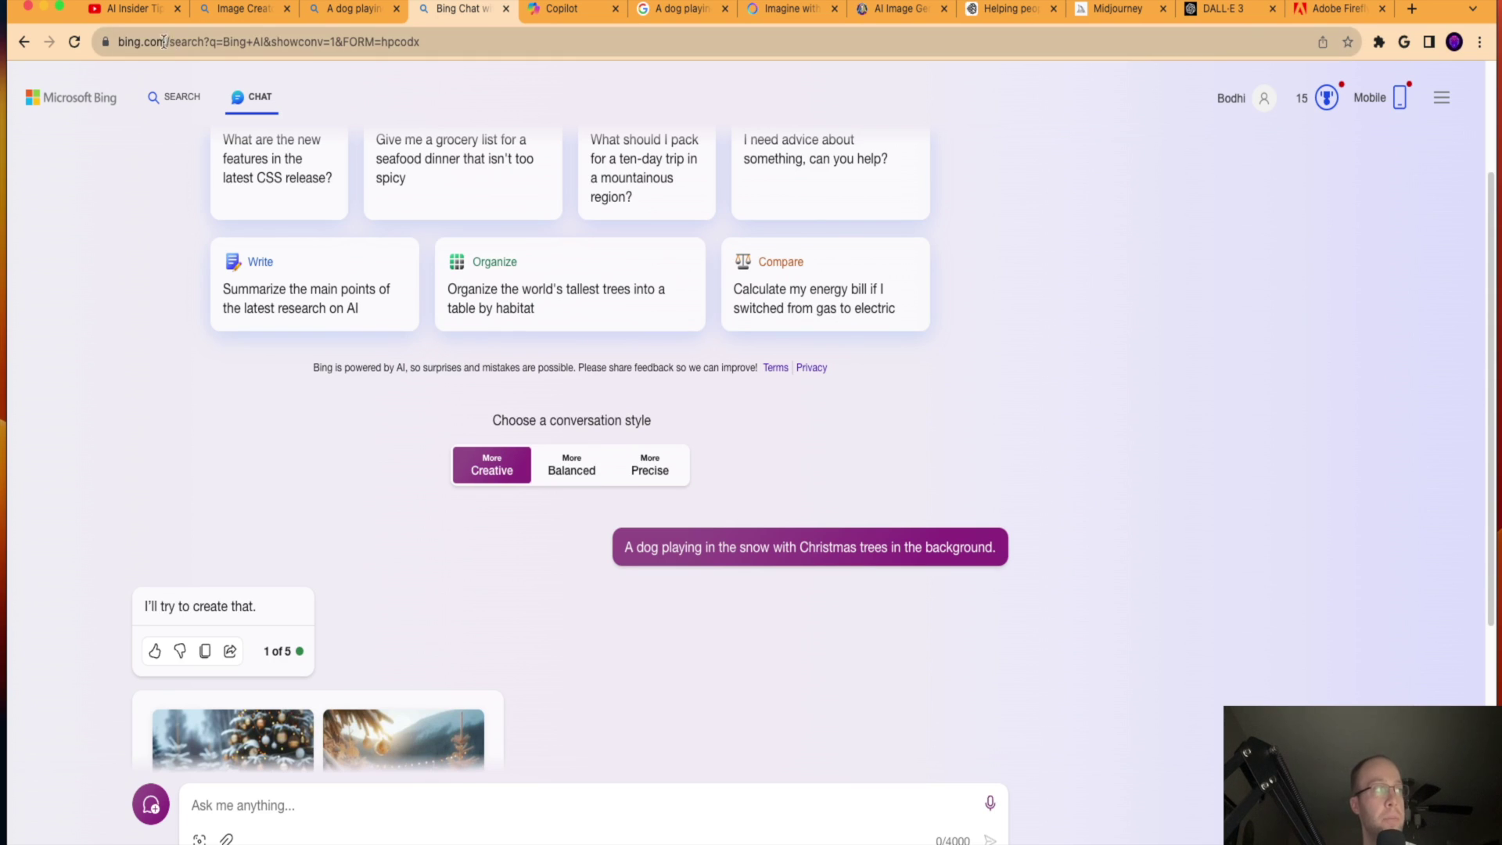
pyautogui.moveTo(163, 41); pyautogui.dragTo(569, 53)
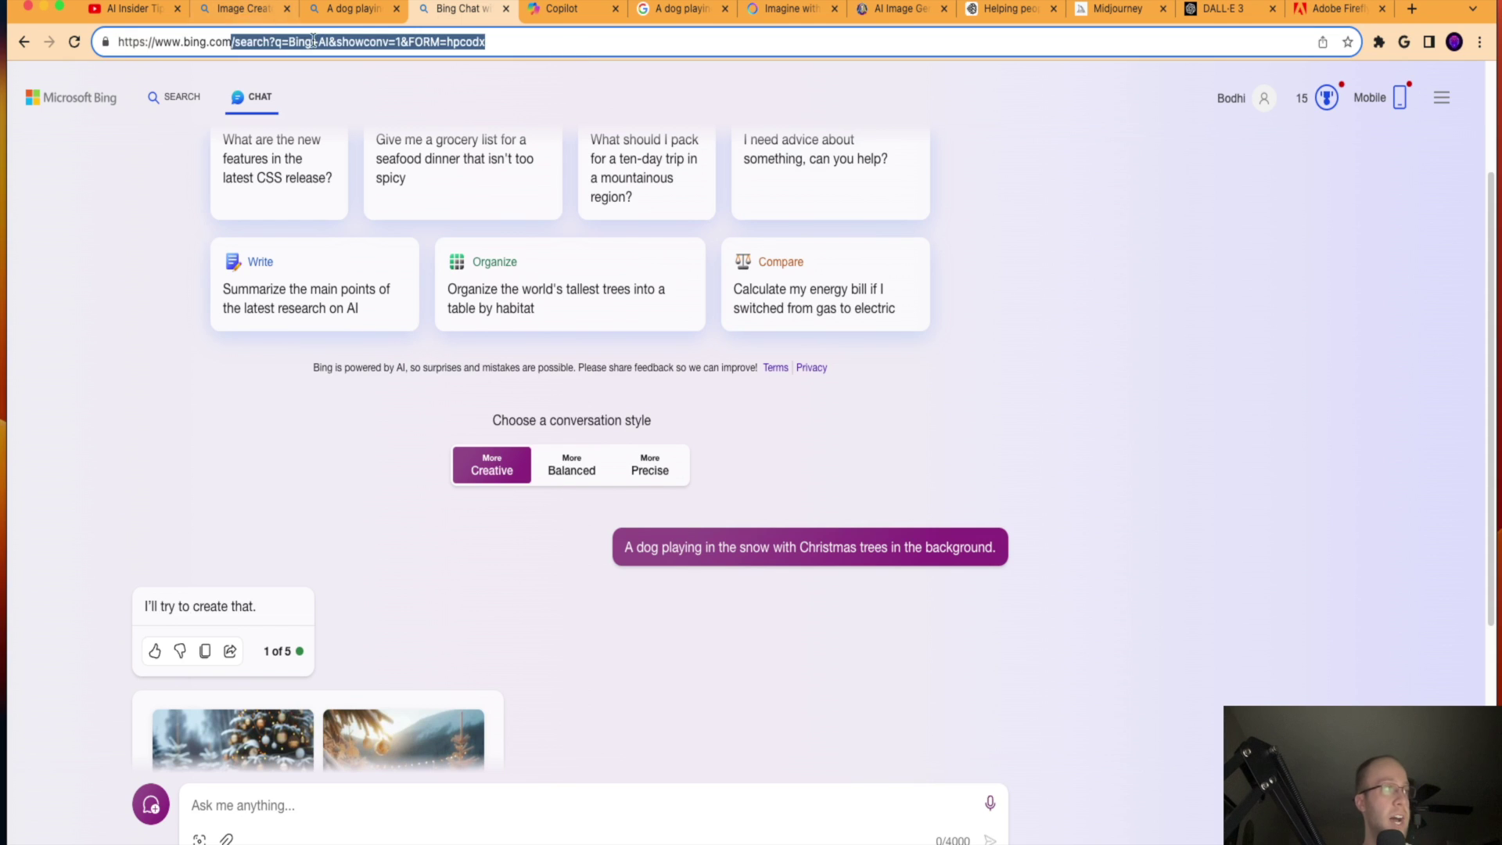
pyautogui.press('BackSpace')
pyautogui.press('Return')
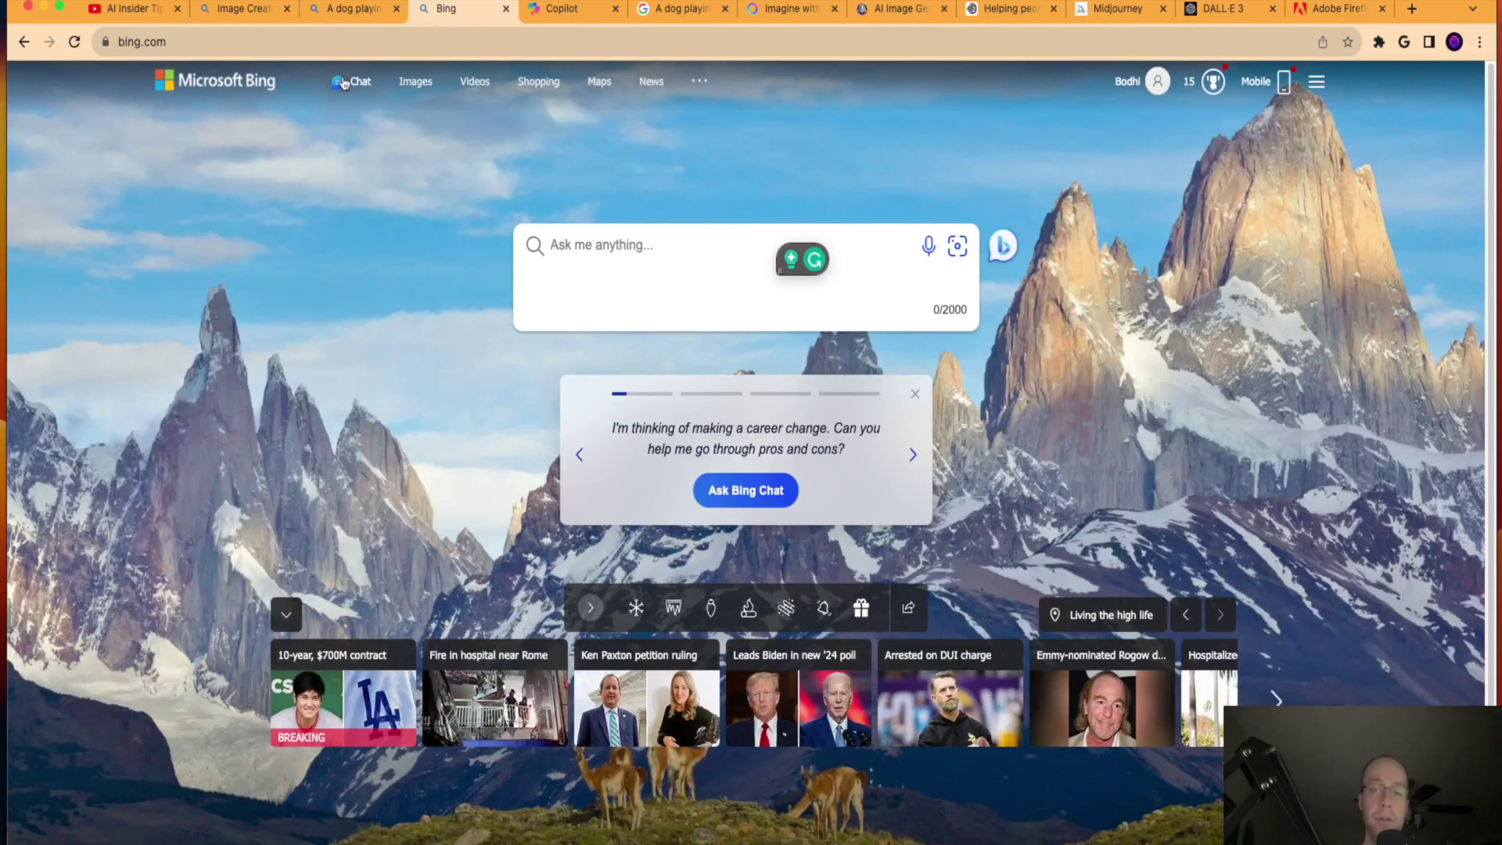
pyautogui.click(344, 82)
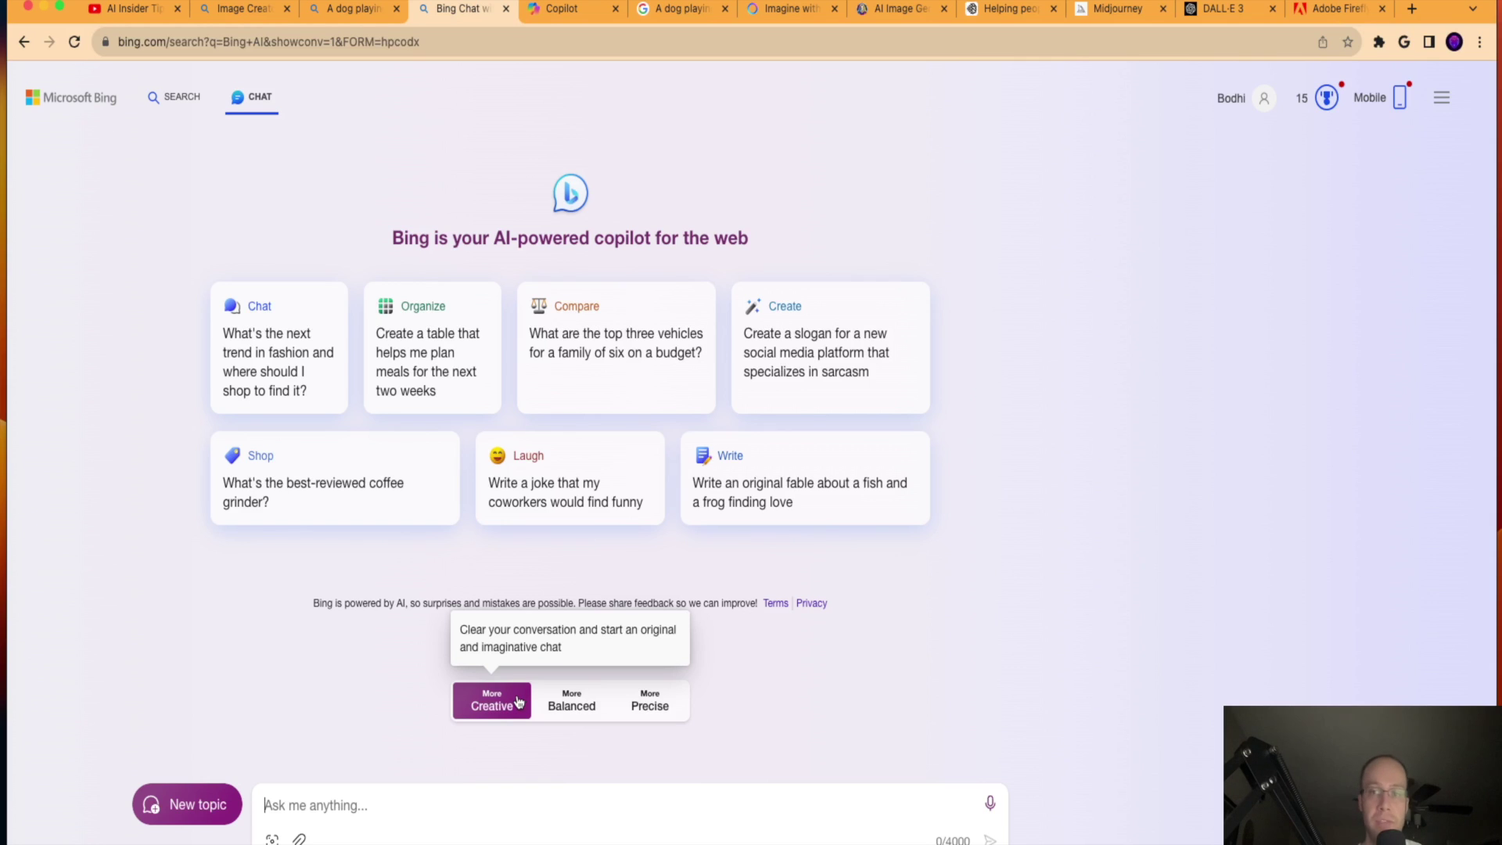
# Step: Send 'A dog playing in the snow with Christmas trees in the background.' and view the first image full-size
pyautogui.press('super+v')
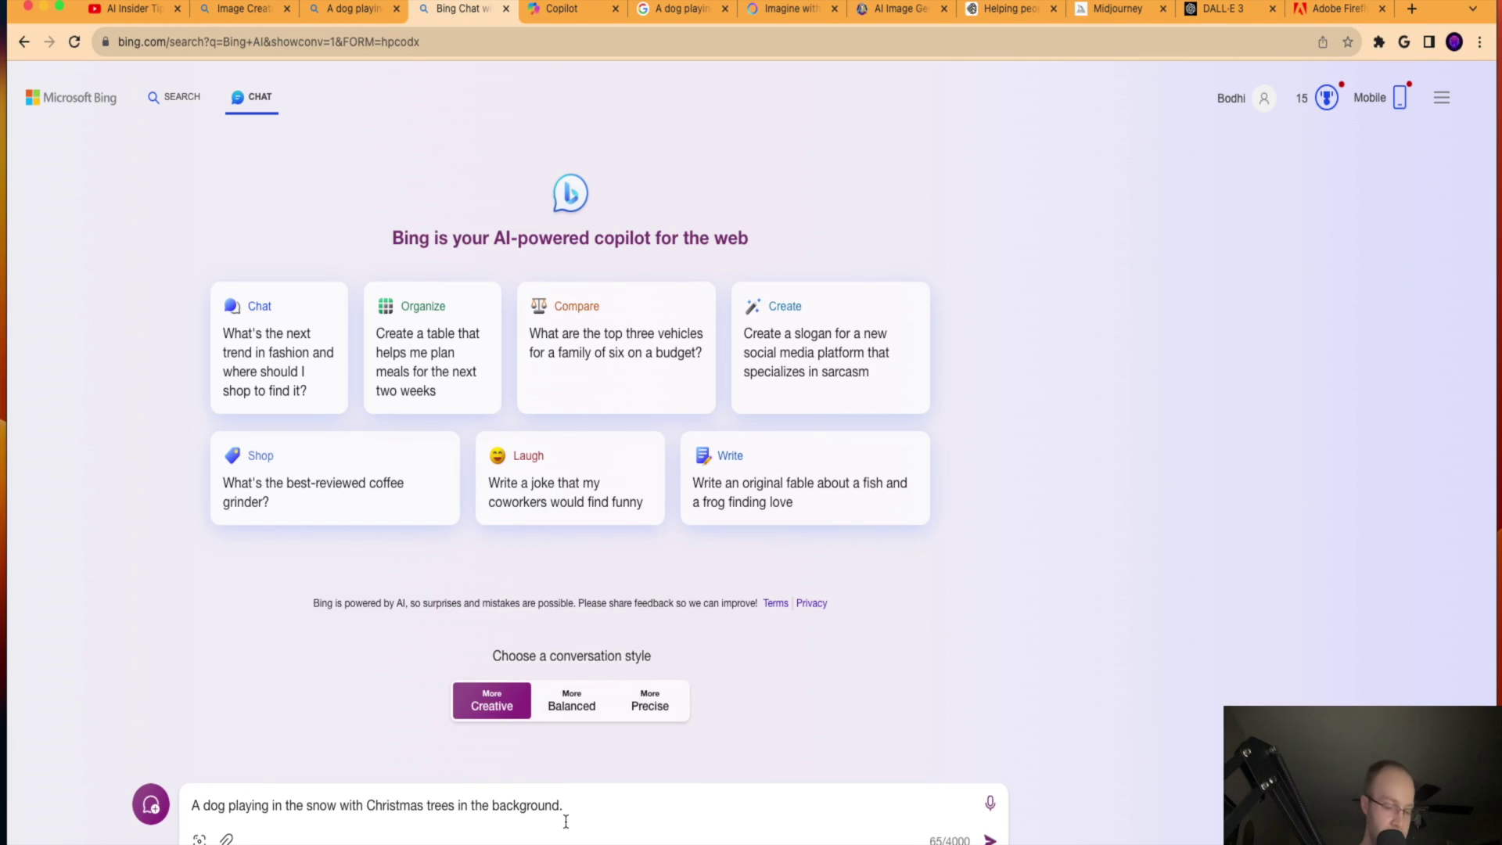
pyautogui.press('Return')
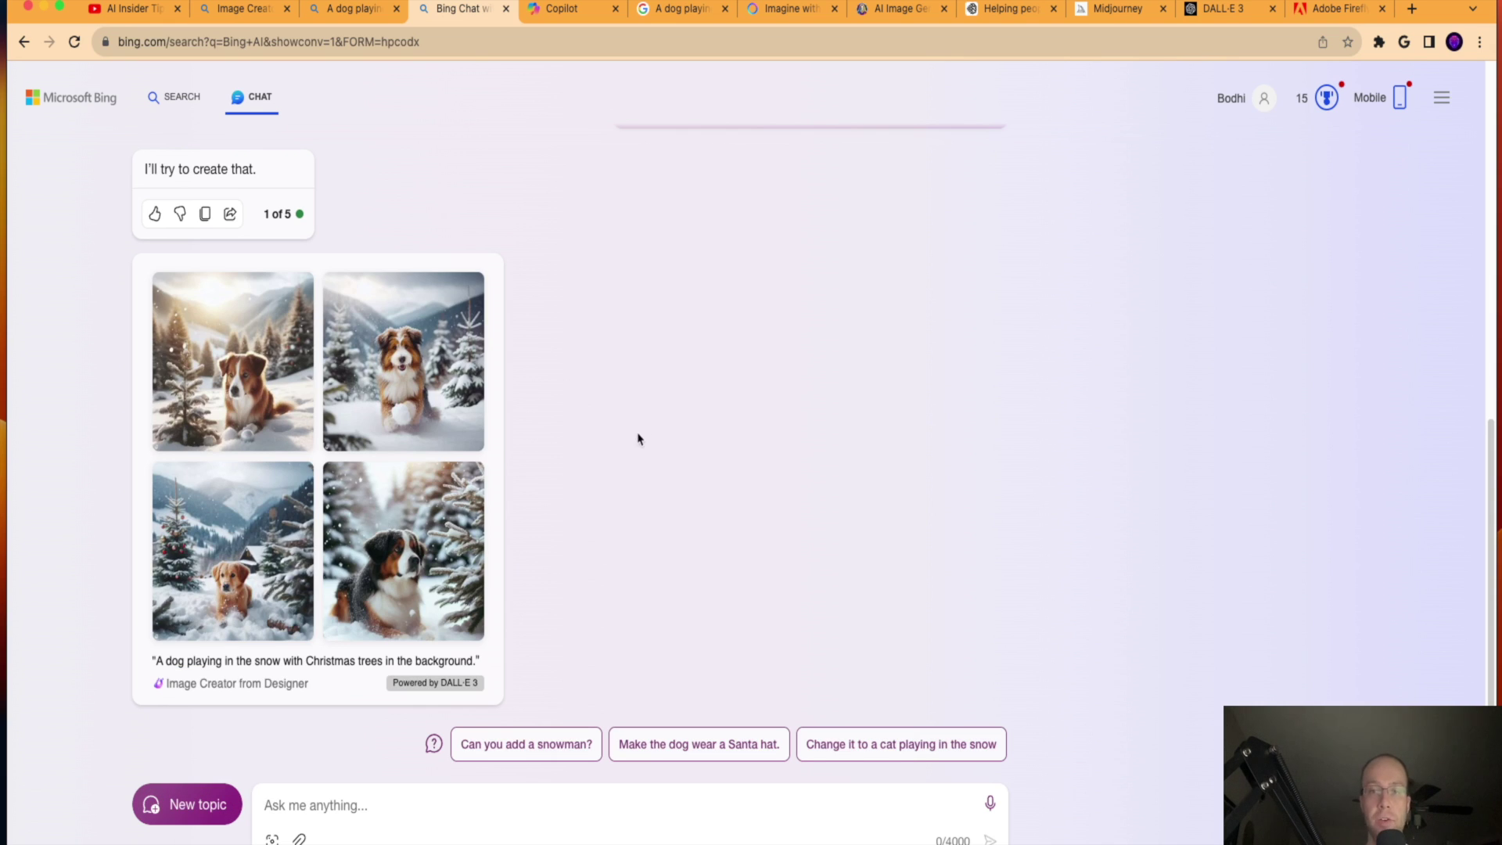
pyautogui.click(234, 360)
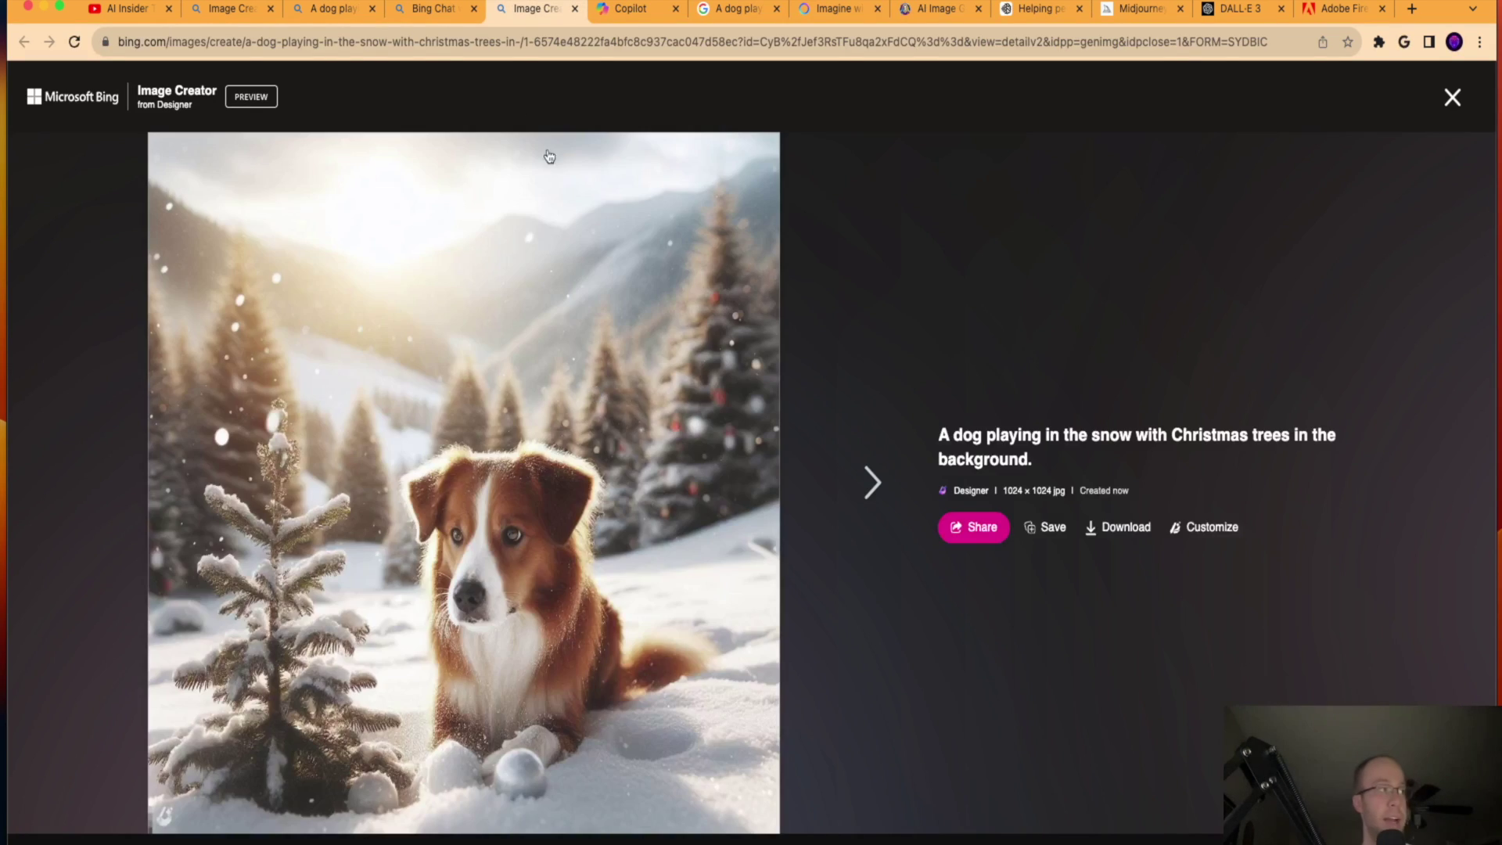
pyautogui.click(575, 13)
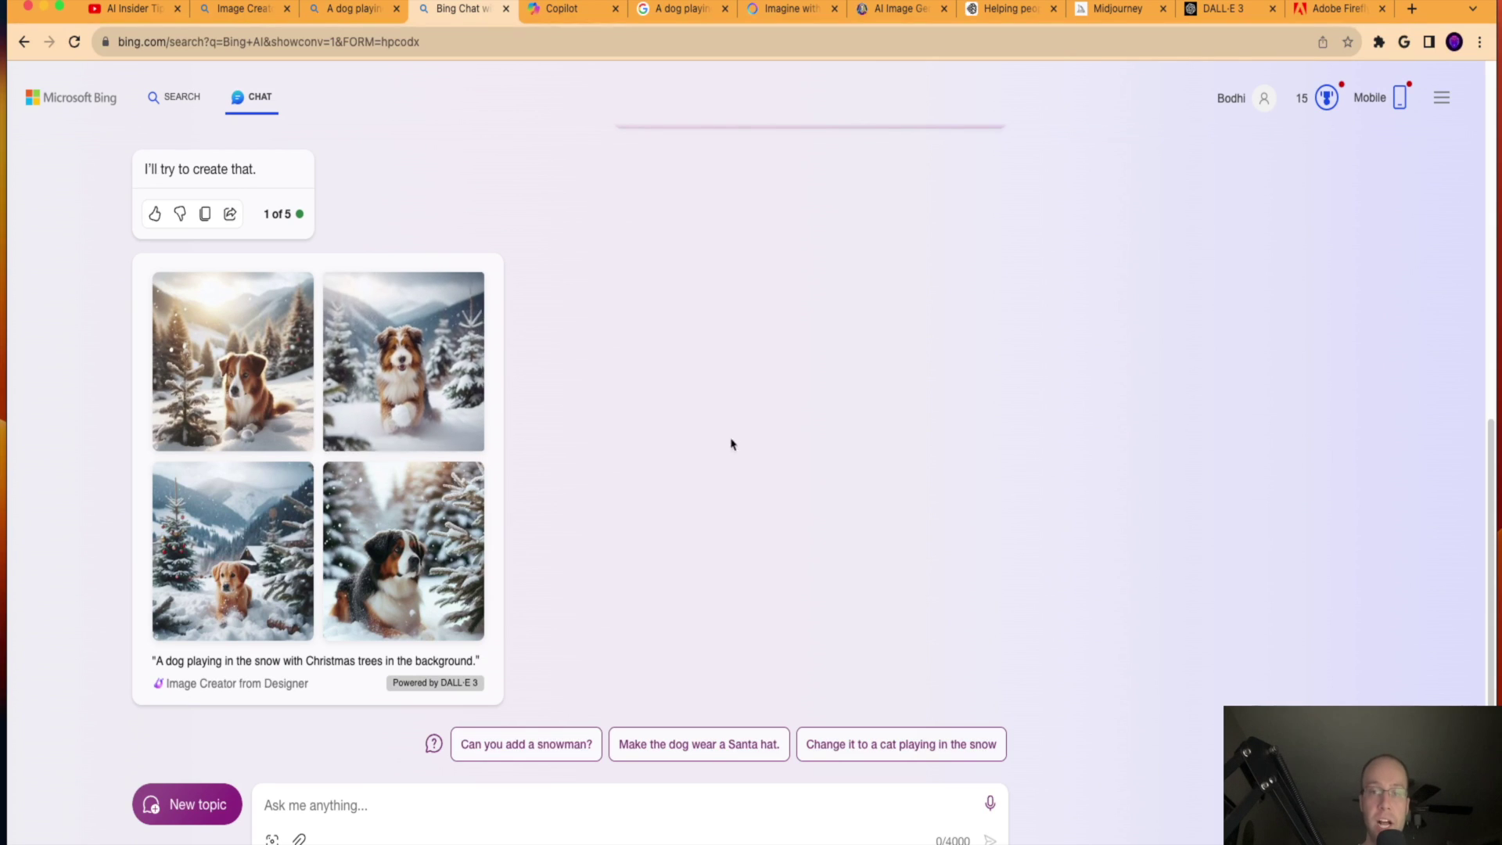
pyautogui.scroll(8, 731, 442)
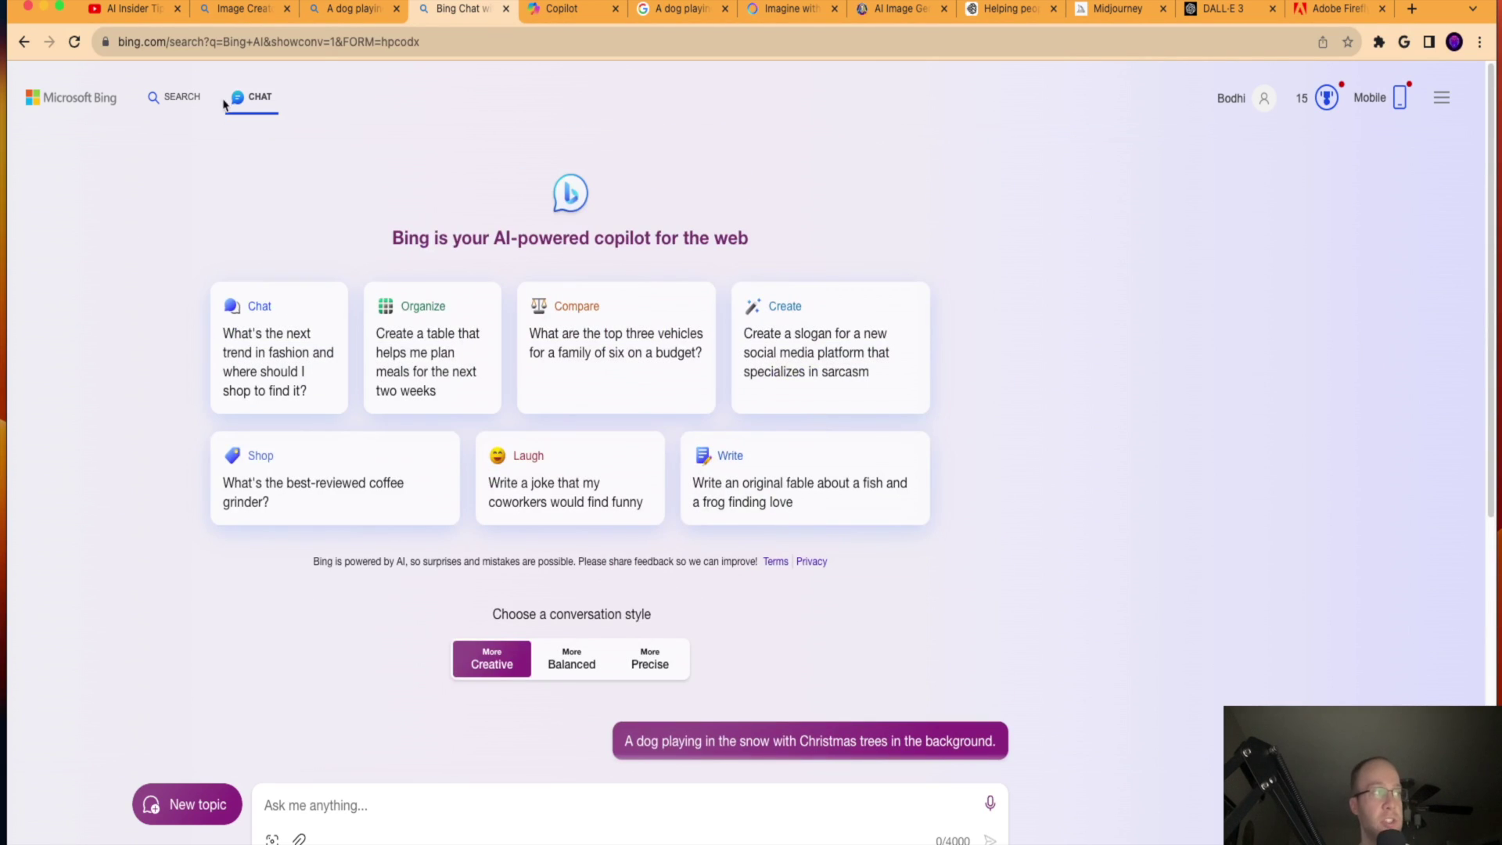
# Step: Check the Copilot dog-prompt page, then go to Google's results for the same prompt
pyautogui.click(558, 11)
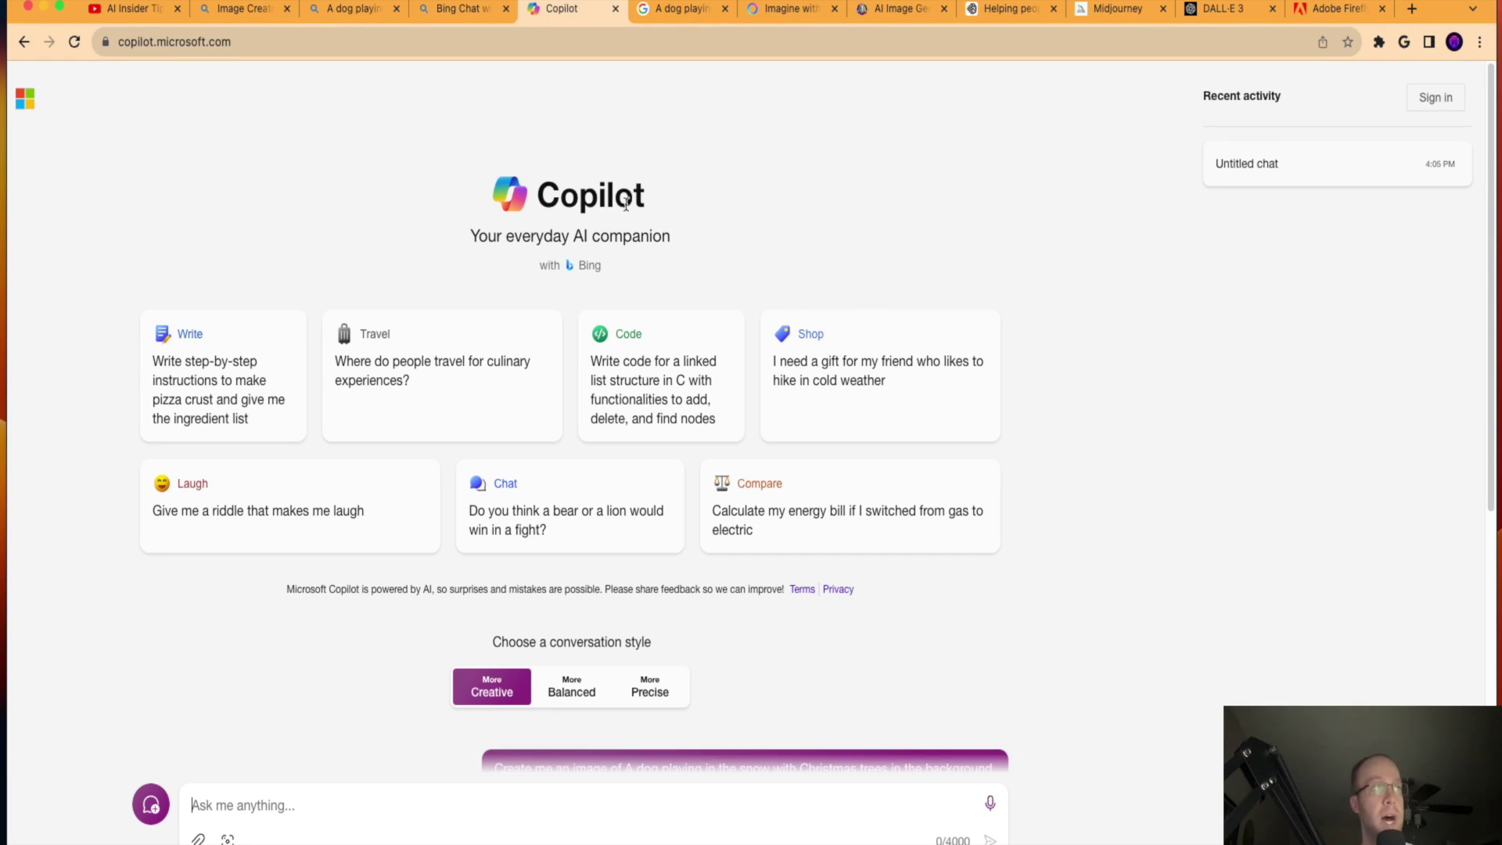
pyautogui.click(657, 10)
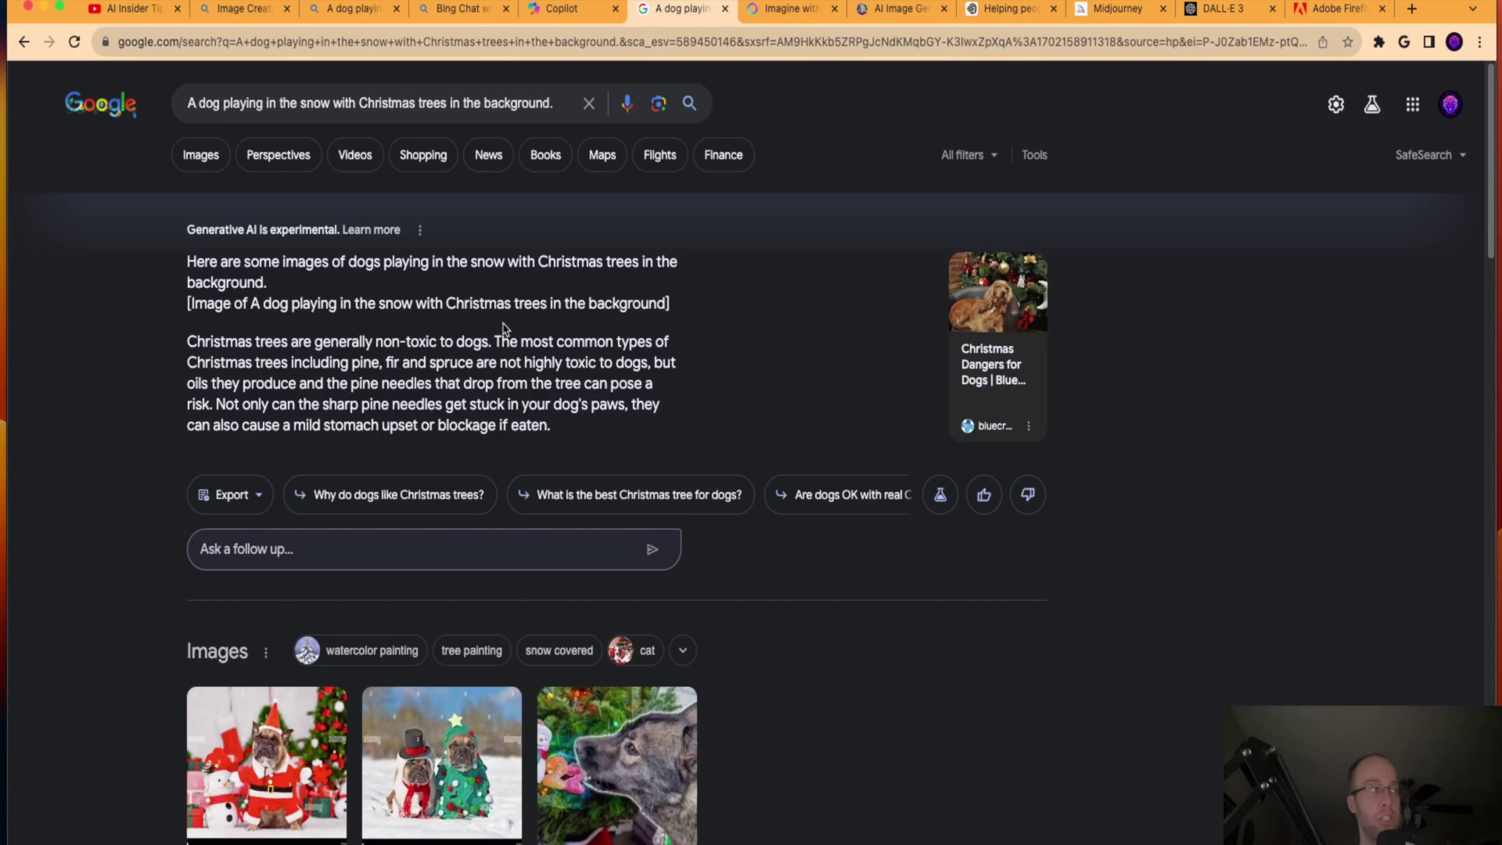
# Step: Search Google for 'Create me an image of' plus the dog-in-snow prompt
pyautogui.tripleClick(389, 103)
pyautogui.press('super+c')
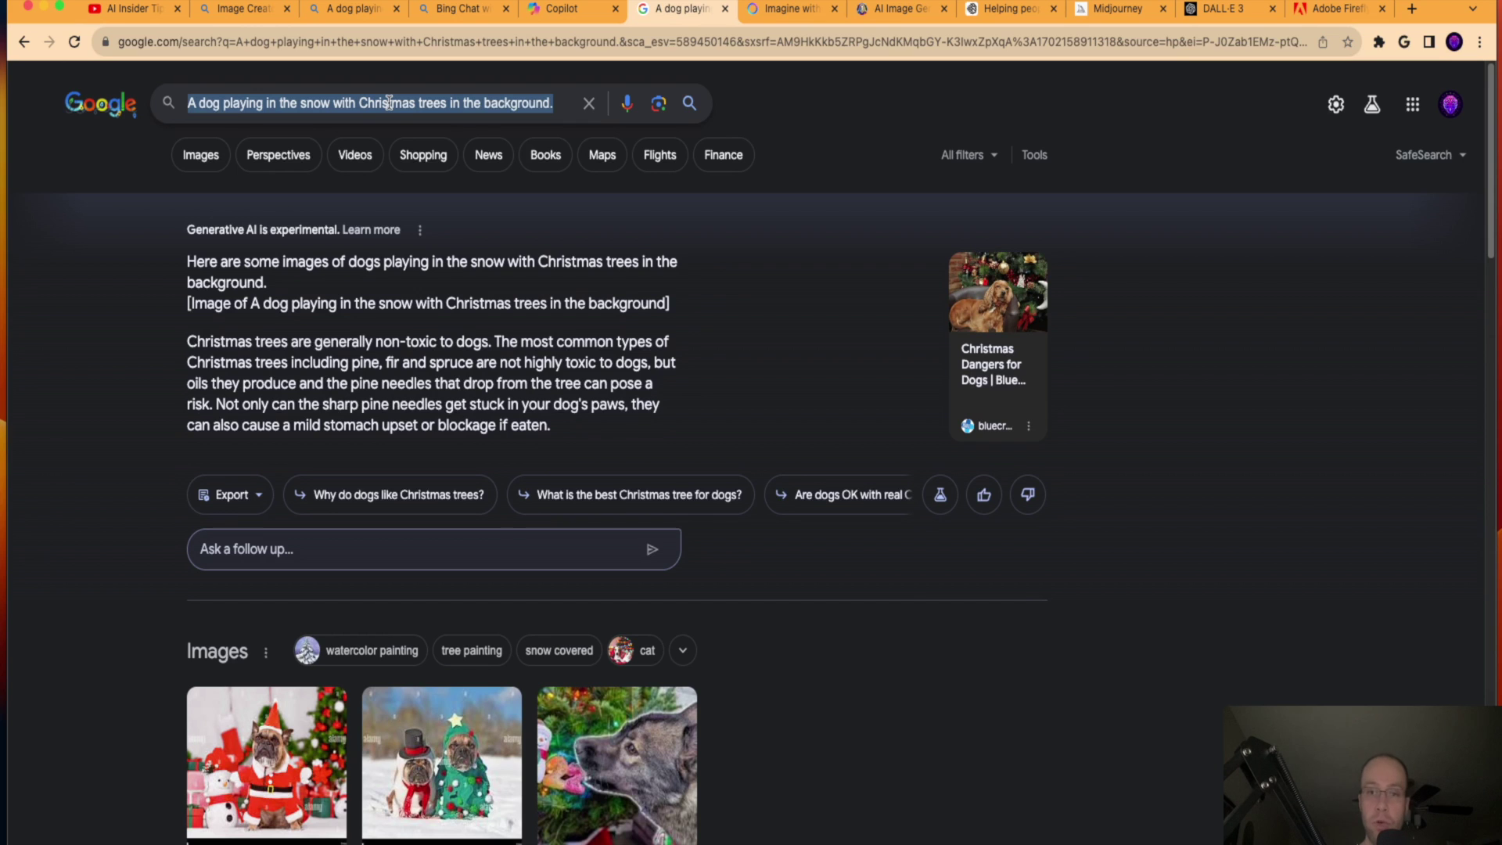
pyautogui.write('Create ')
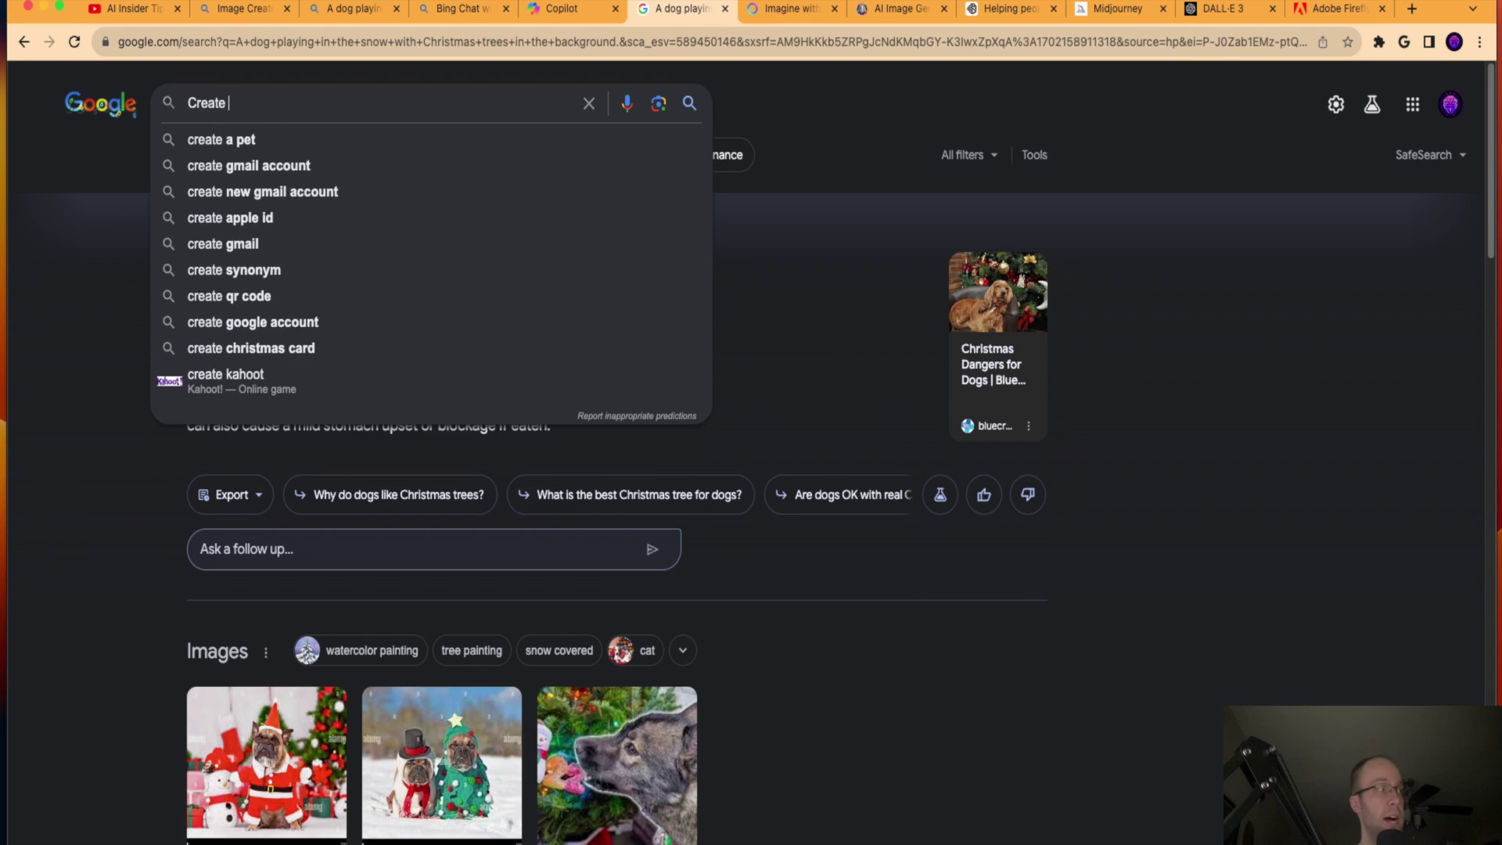
pyautogui.write('me an image of')
pyautogui.press('super+v')
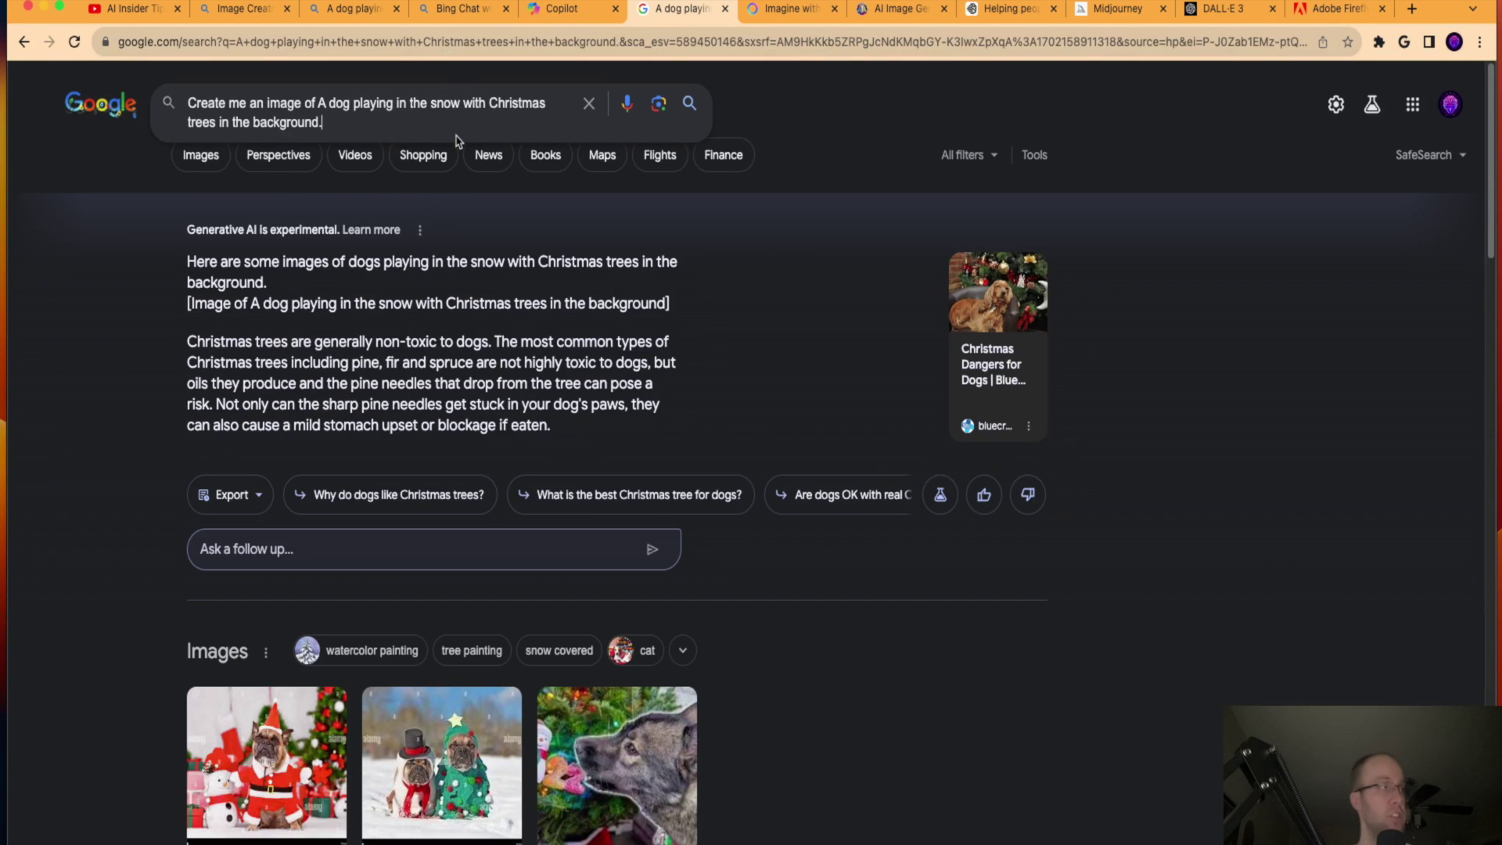
pyautogui.press('Return')
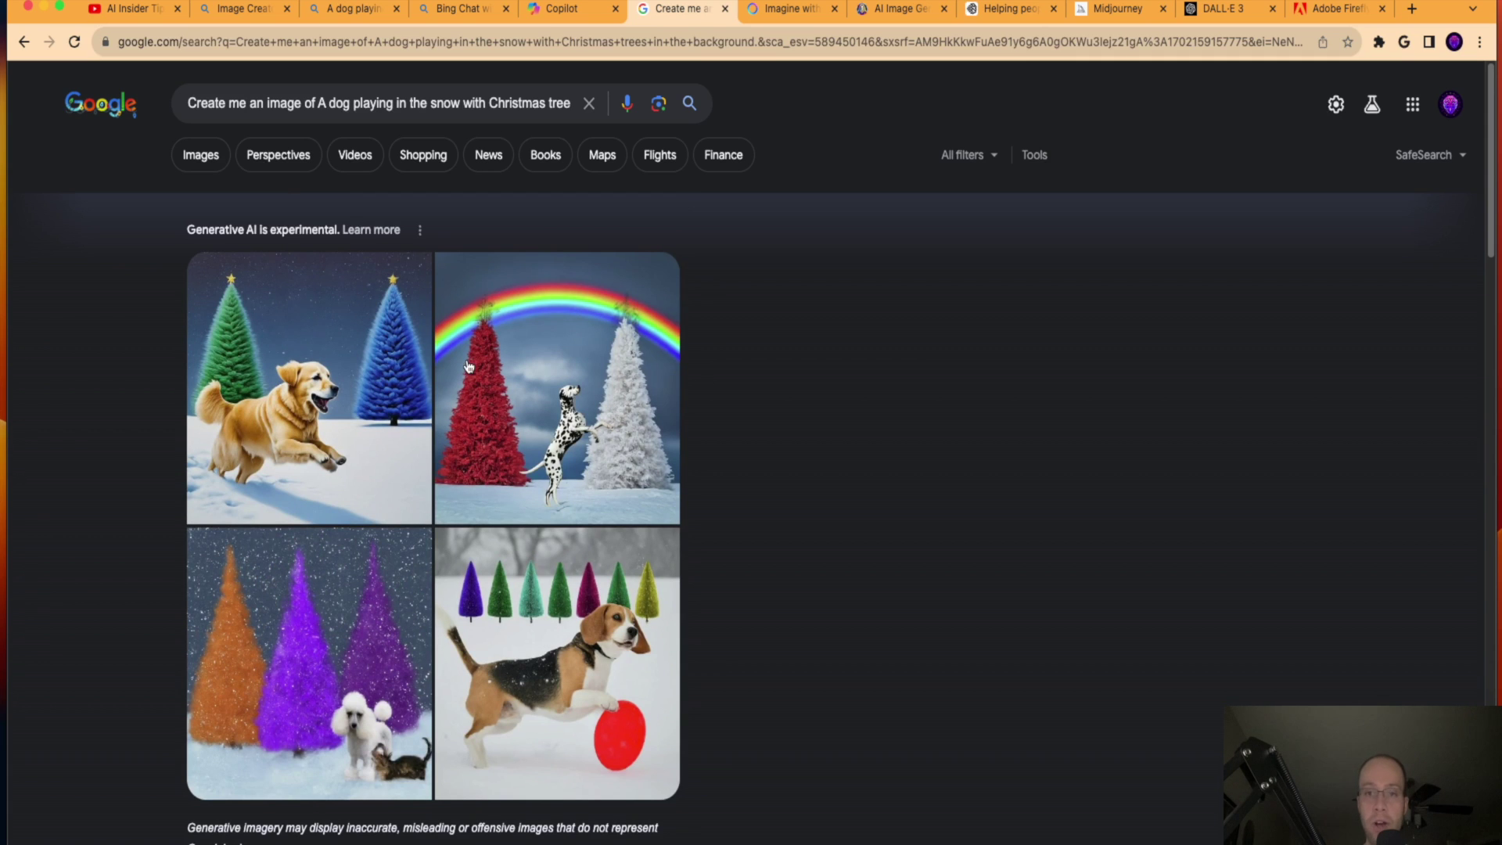
pyautogui.scroll(-2, 454, 391)
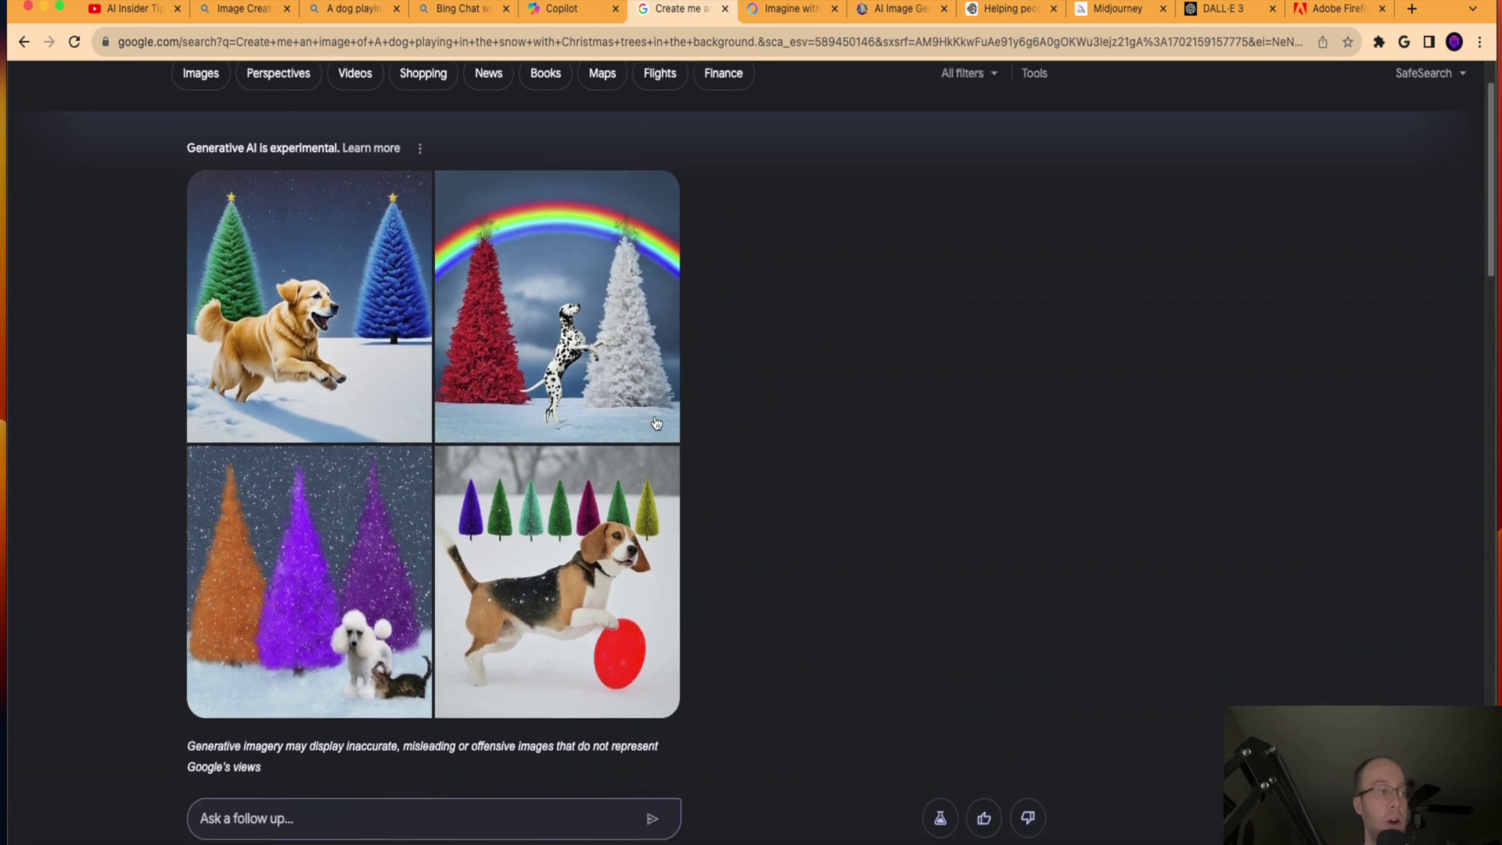
pyautogui.scroll(2, 420, 454)
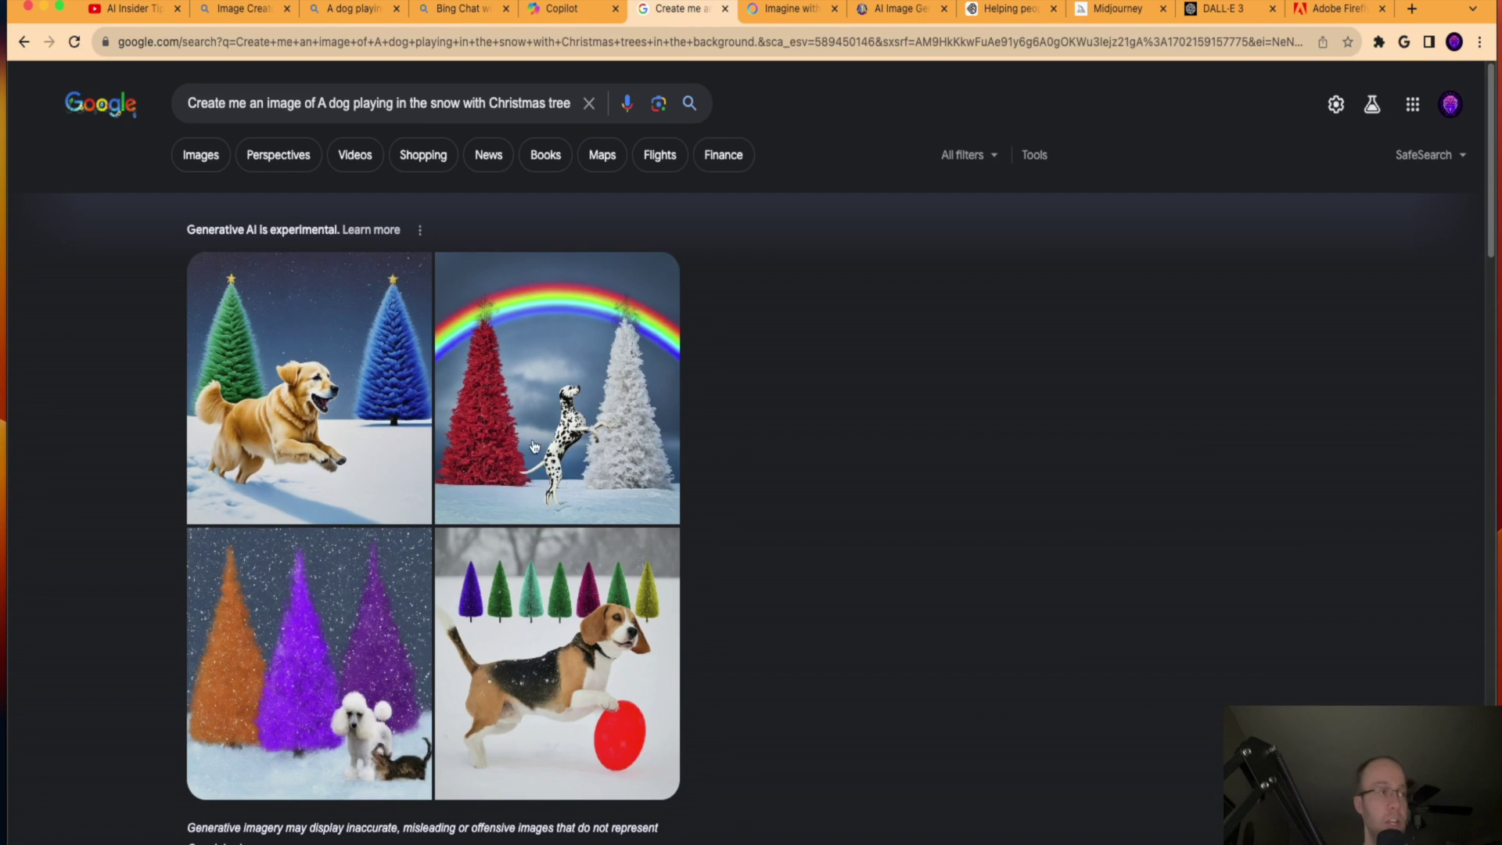
pyautogui.tripleClick(370, 97)
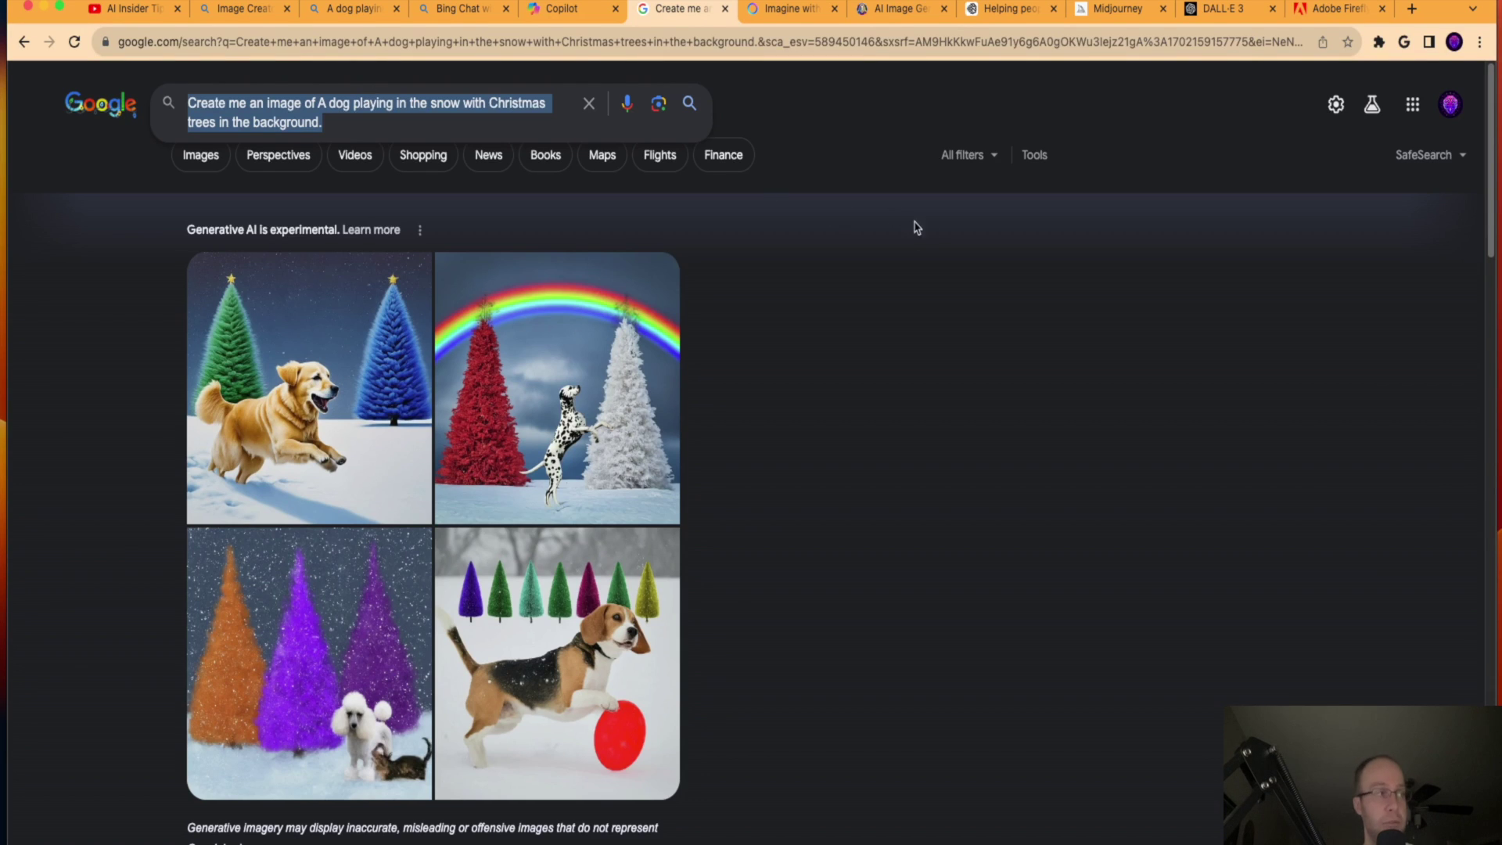
pyautogui.click(951, 268)
# Step: Open Search Labs from the flask icon, showing both SGE experiments turned on
pyautogui.scroll(-2, 422, 342)
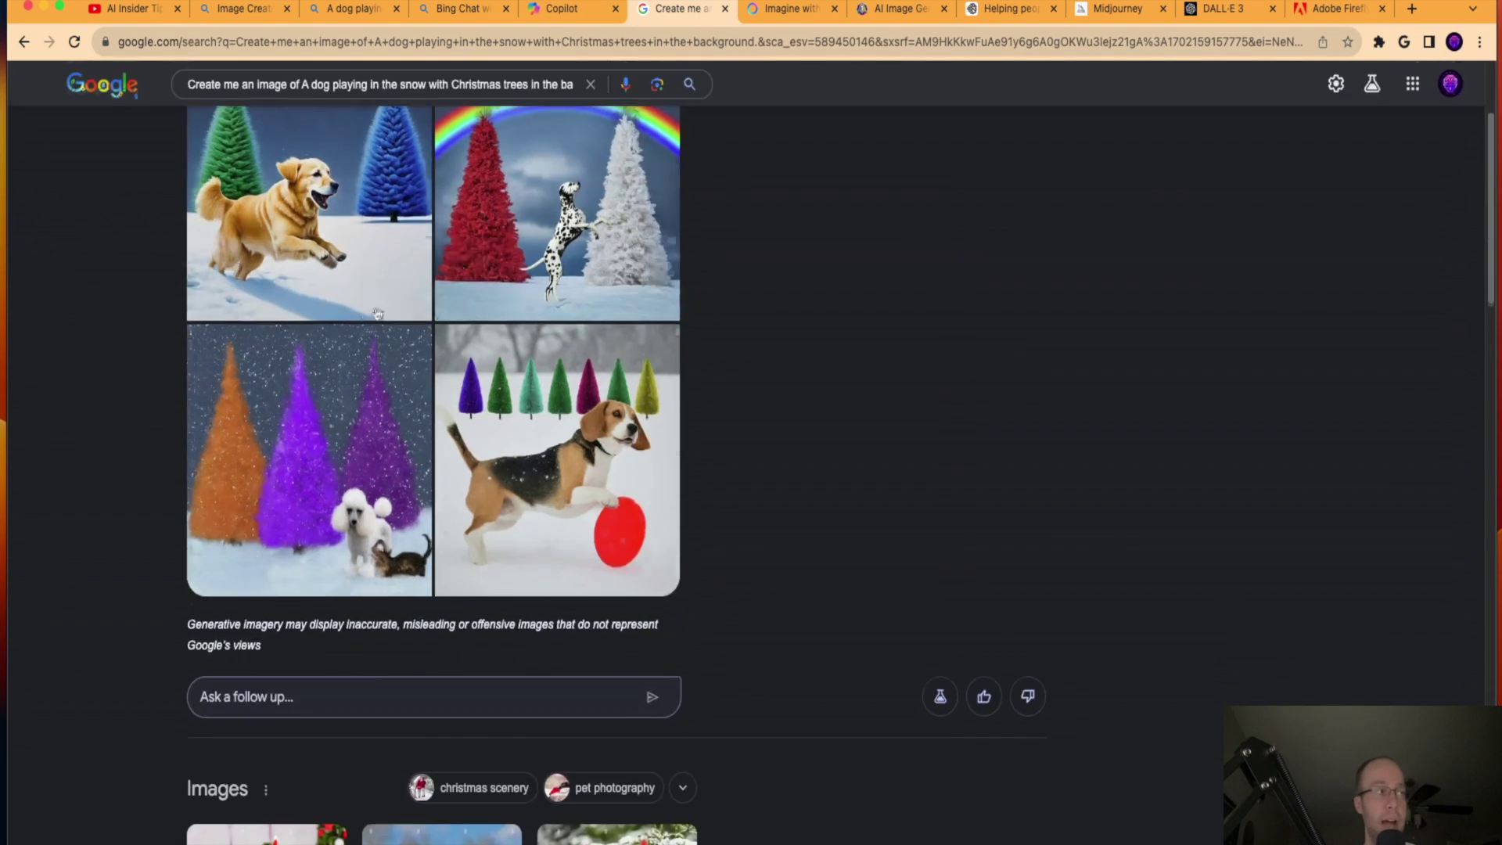
pyautogui.scroll(2, 1302, 335)
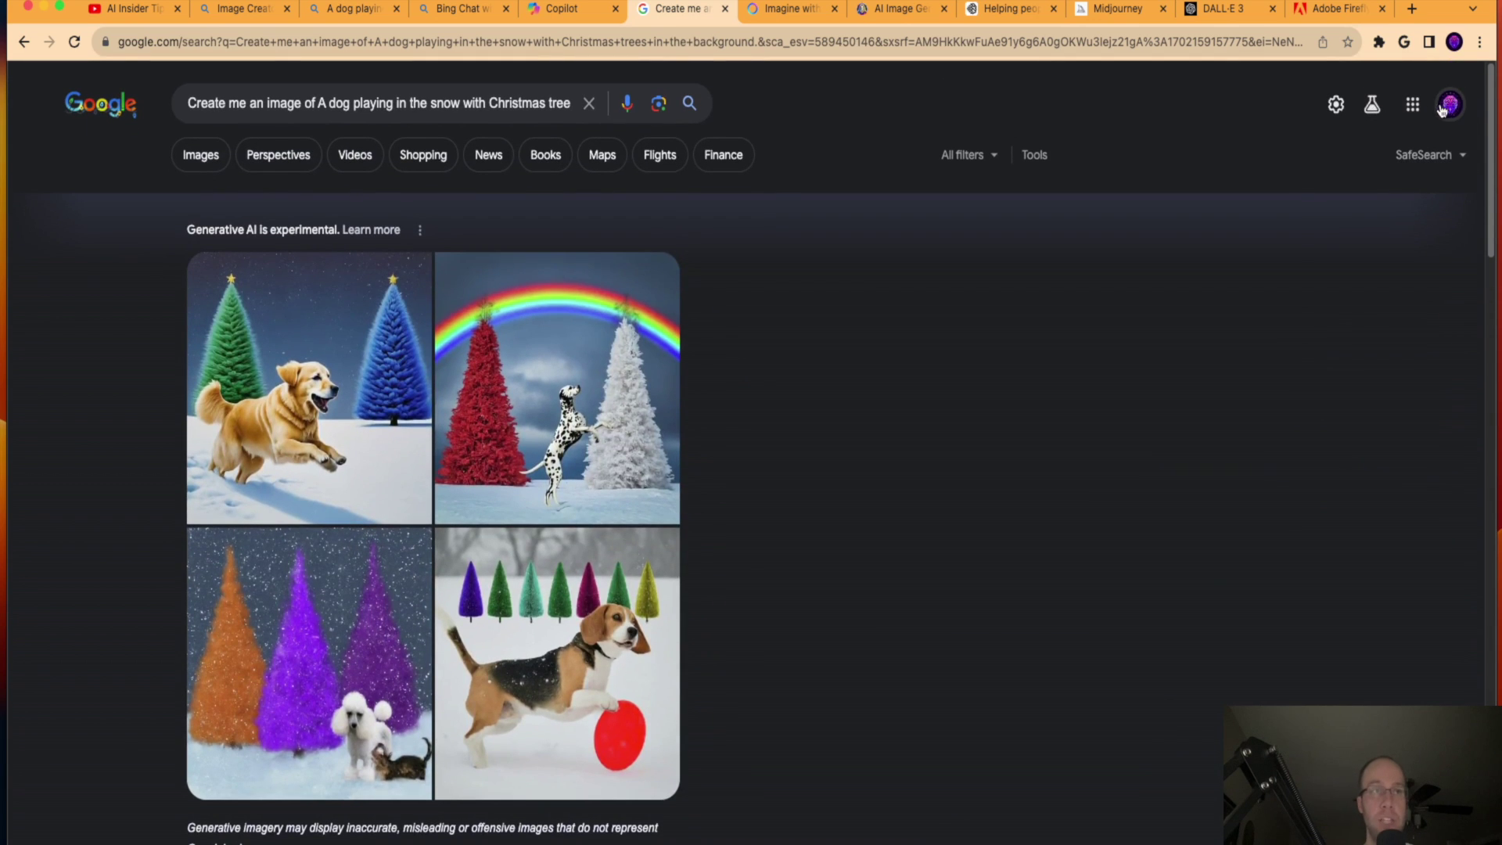
pyautogui.click(1450, 105)
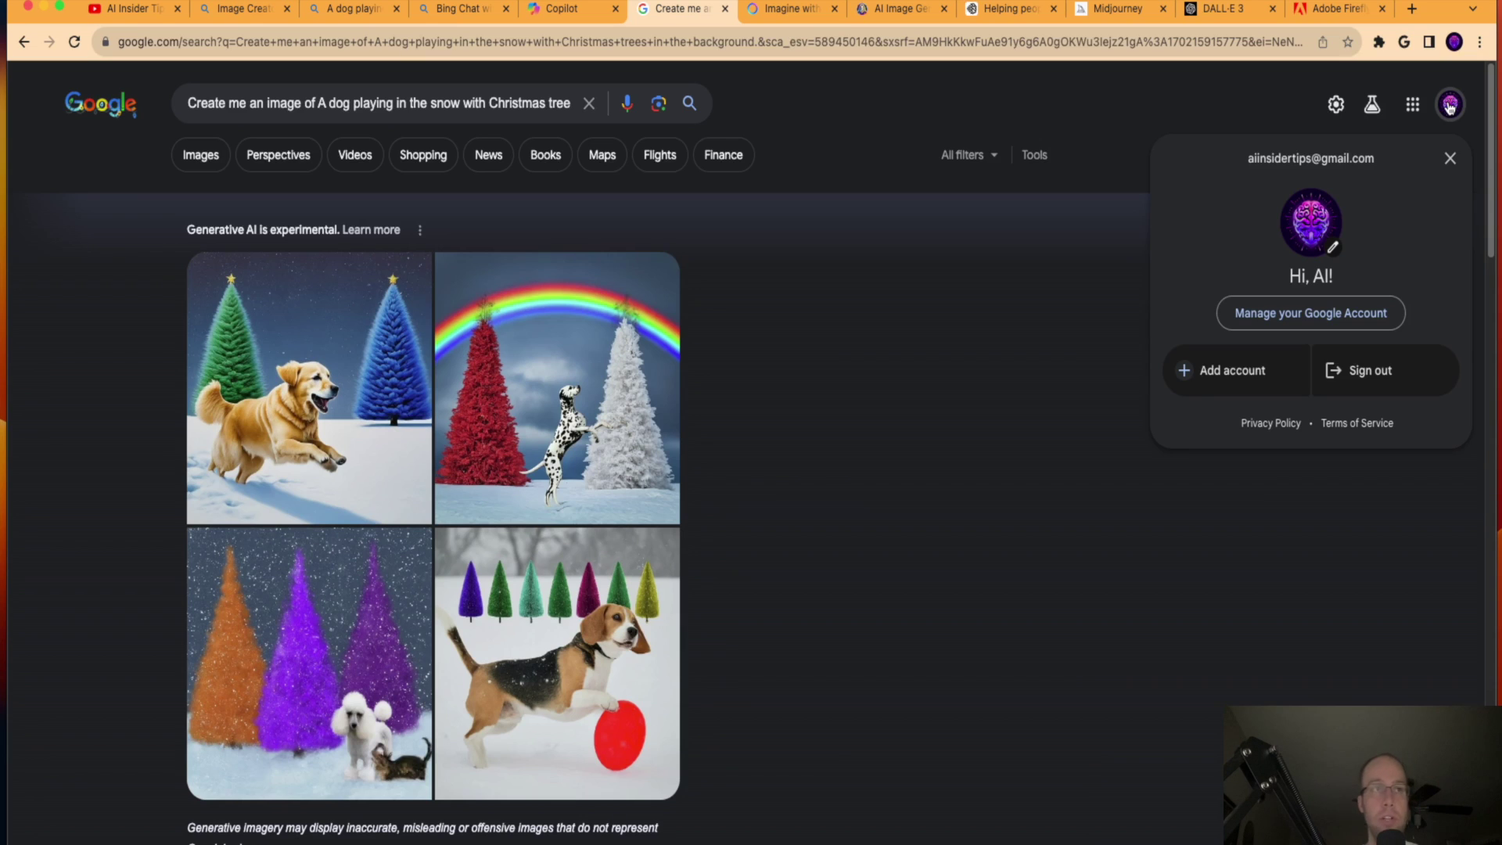
pyautogui.click(1450, 105)
pyautogui.click(1375, 108)
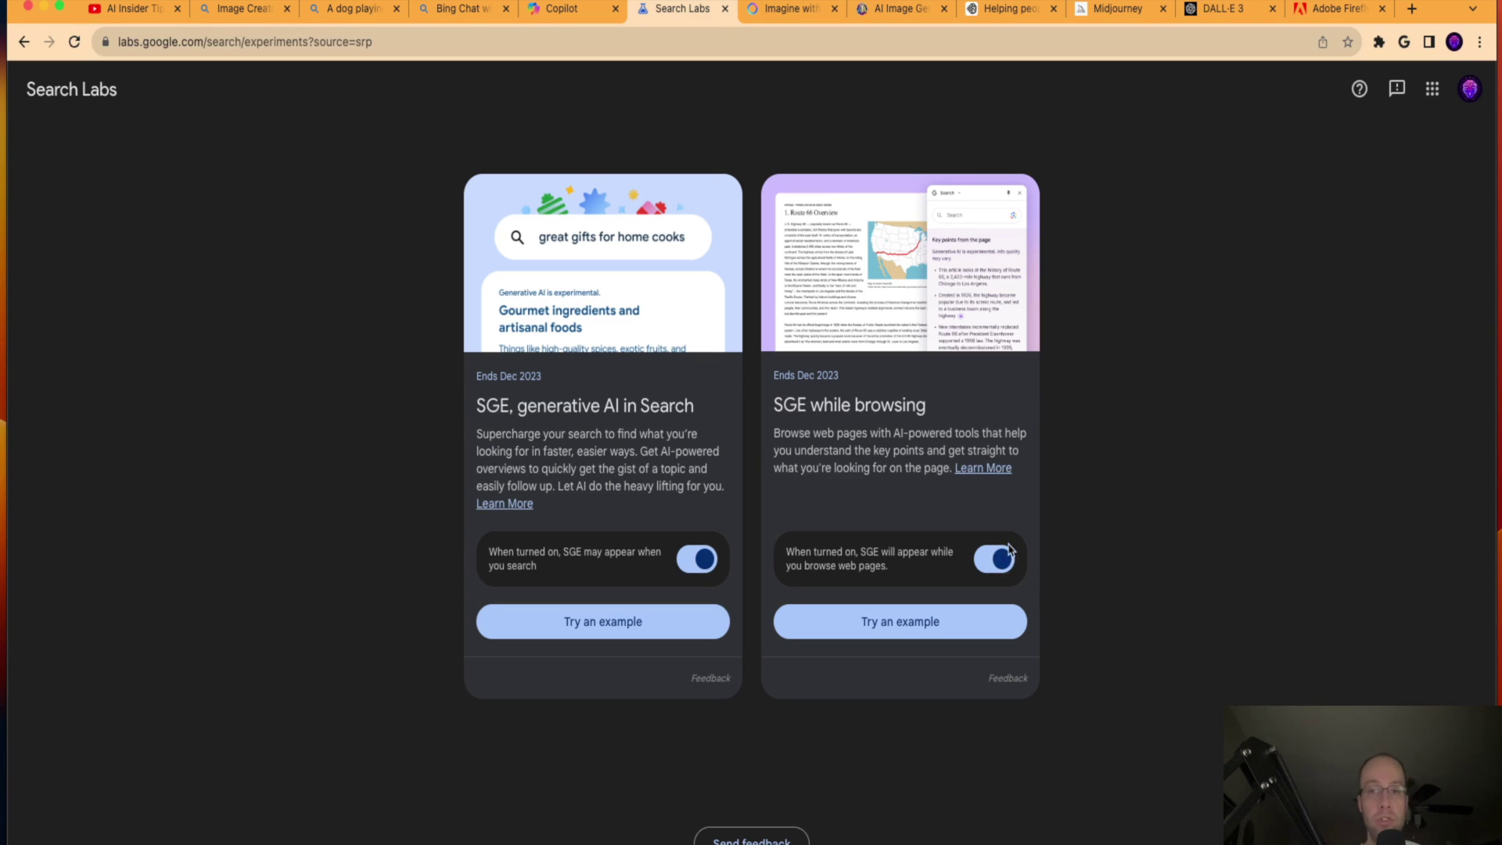
# Step: Load the Google homepage from the address bar
pyautogui.click(205, 42)
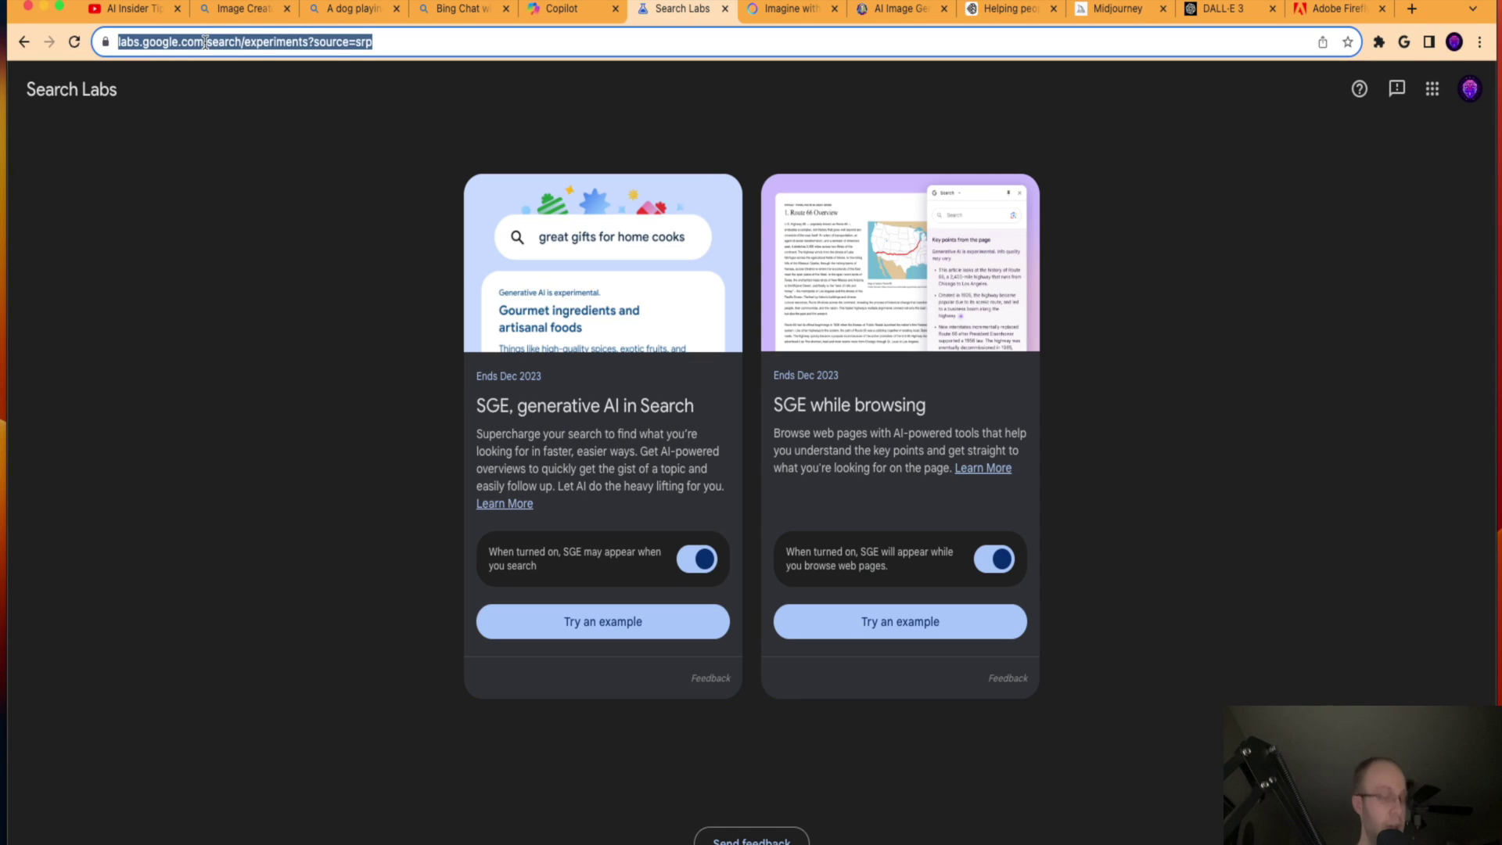
pyautogui.write('goo')
pyautogui.press('Return')
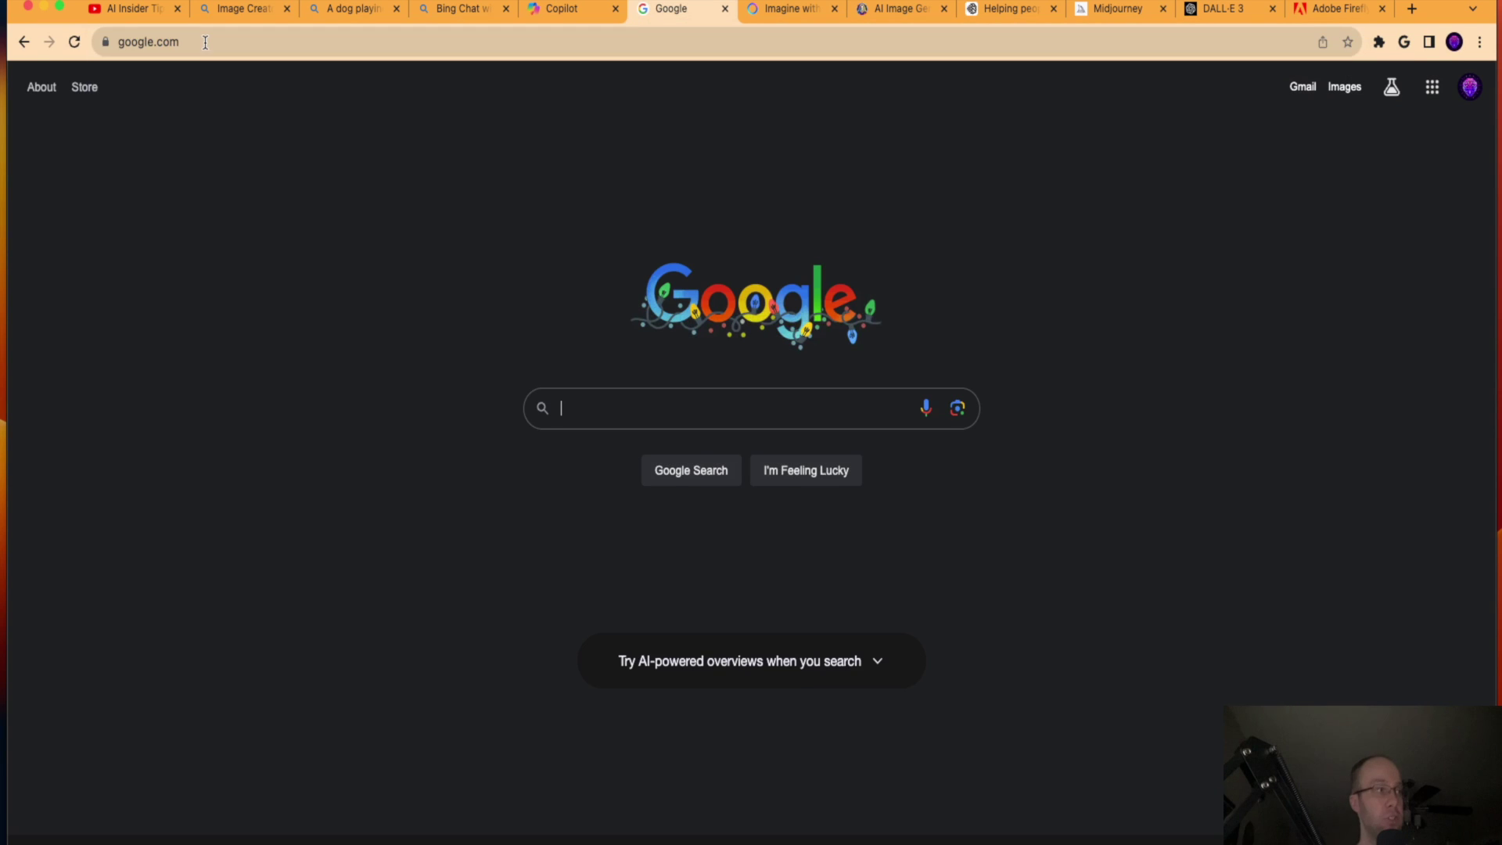
# Step: Search 'Create me an image of a dog' to get four generated dog images
pyautogui.write('A dog playing in the snow with Christmas trees in the background.')
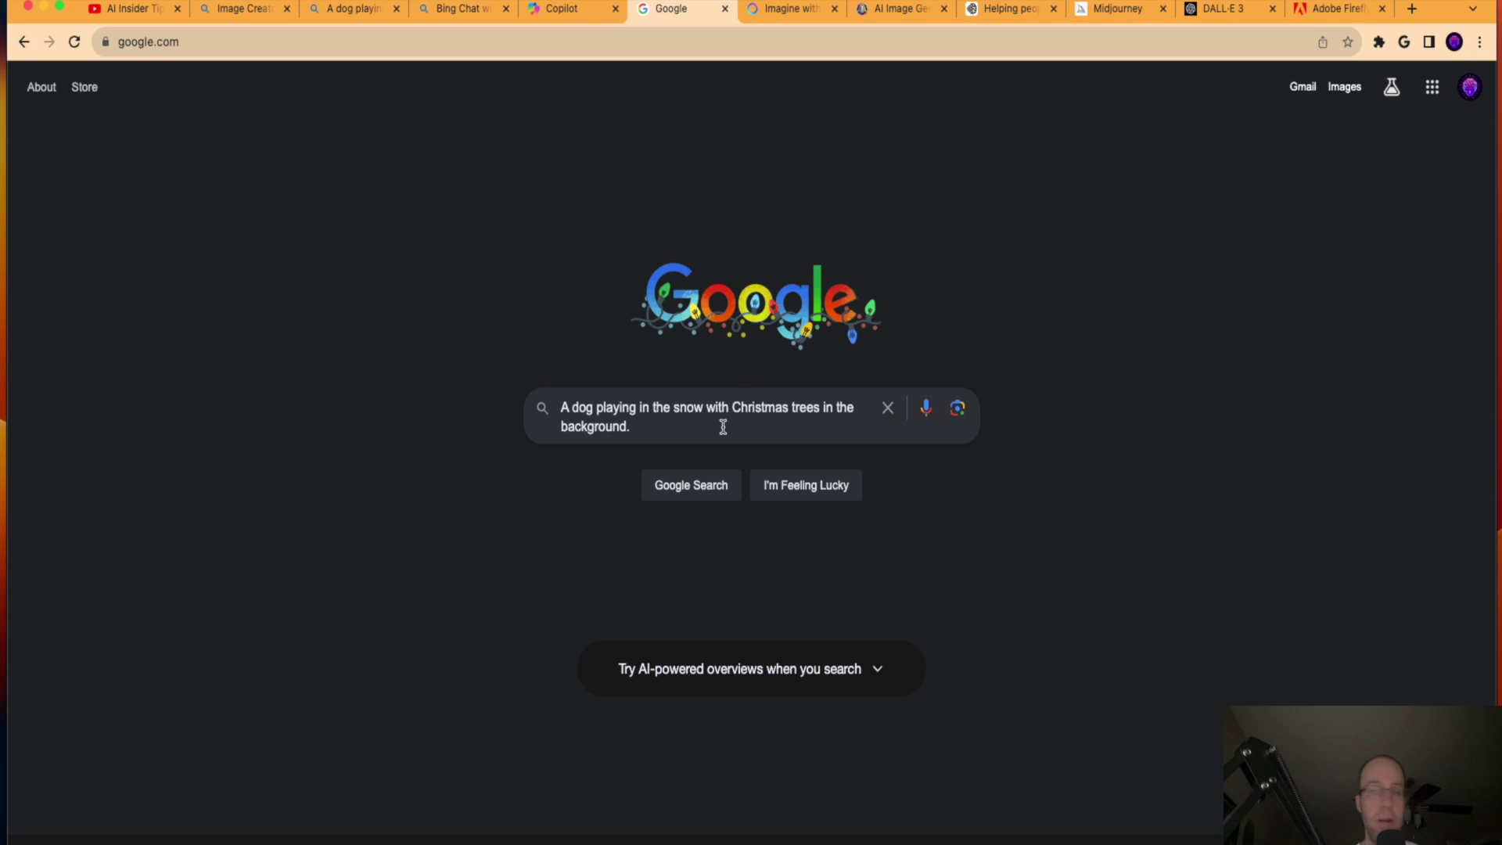
pyautogui.press('super+a')
pyautogui.write('Crea')
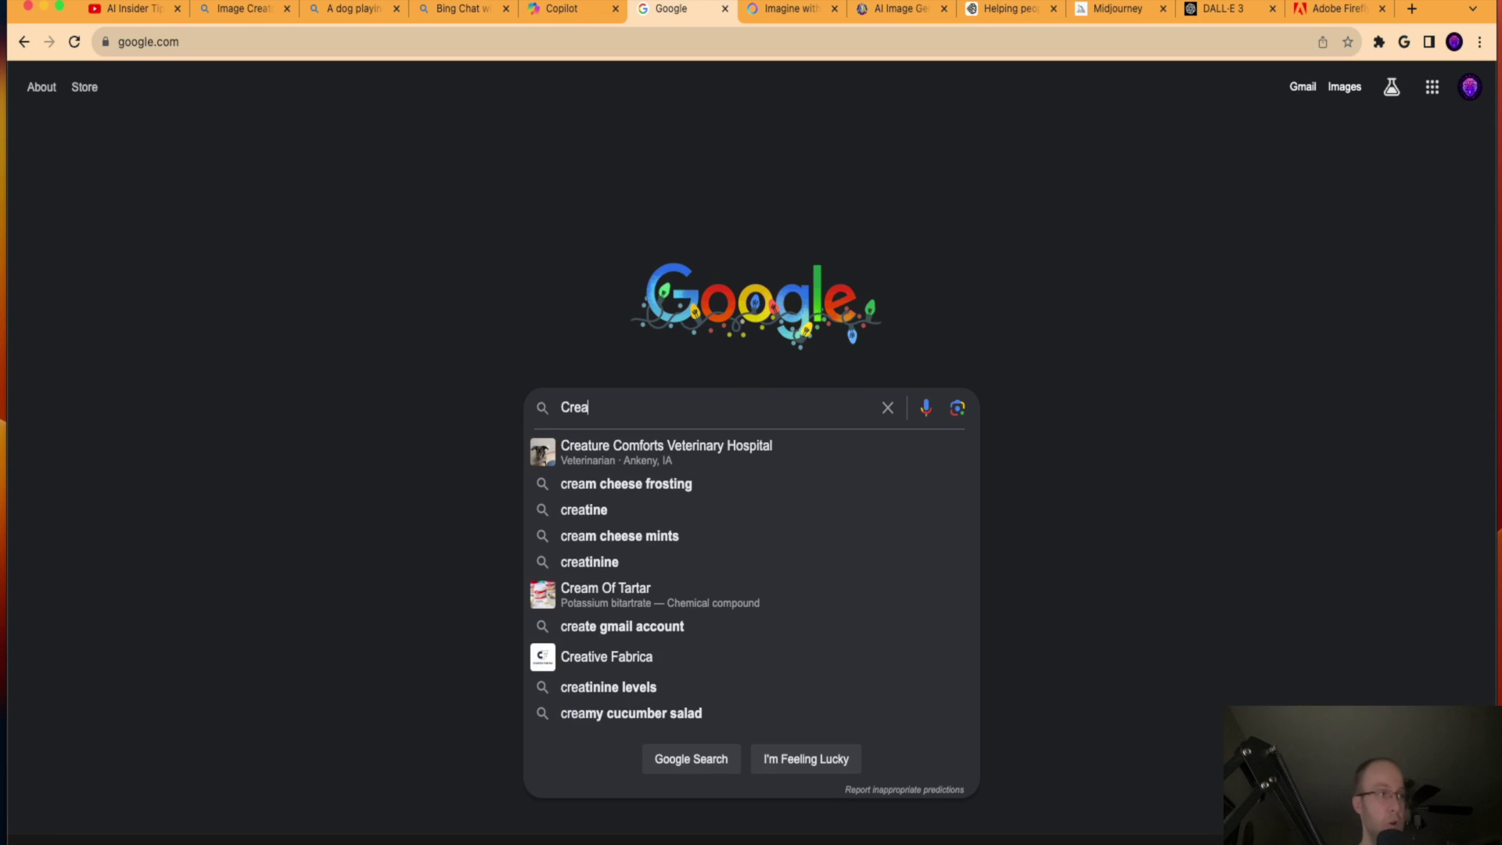
pyautogui.write('te me an image o')
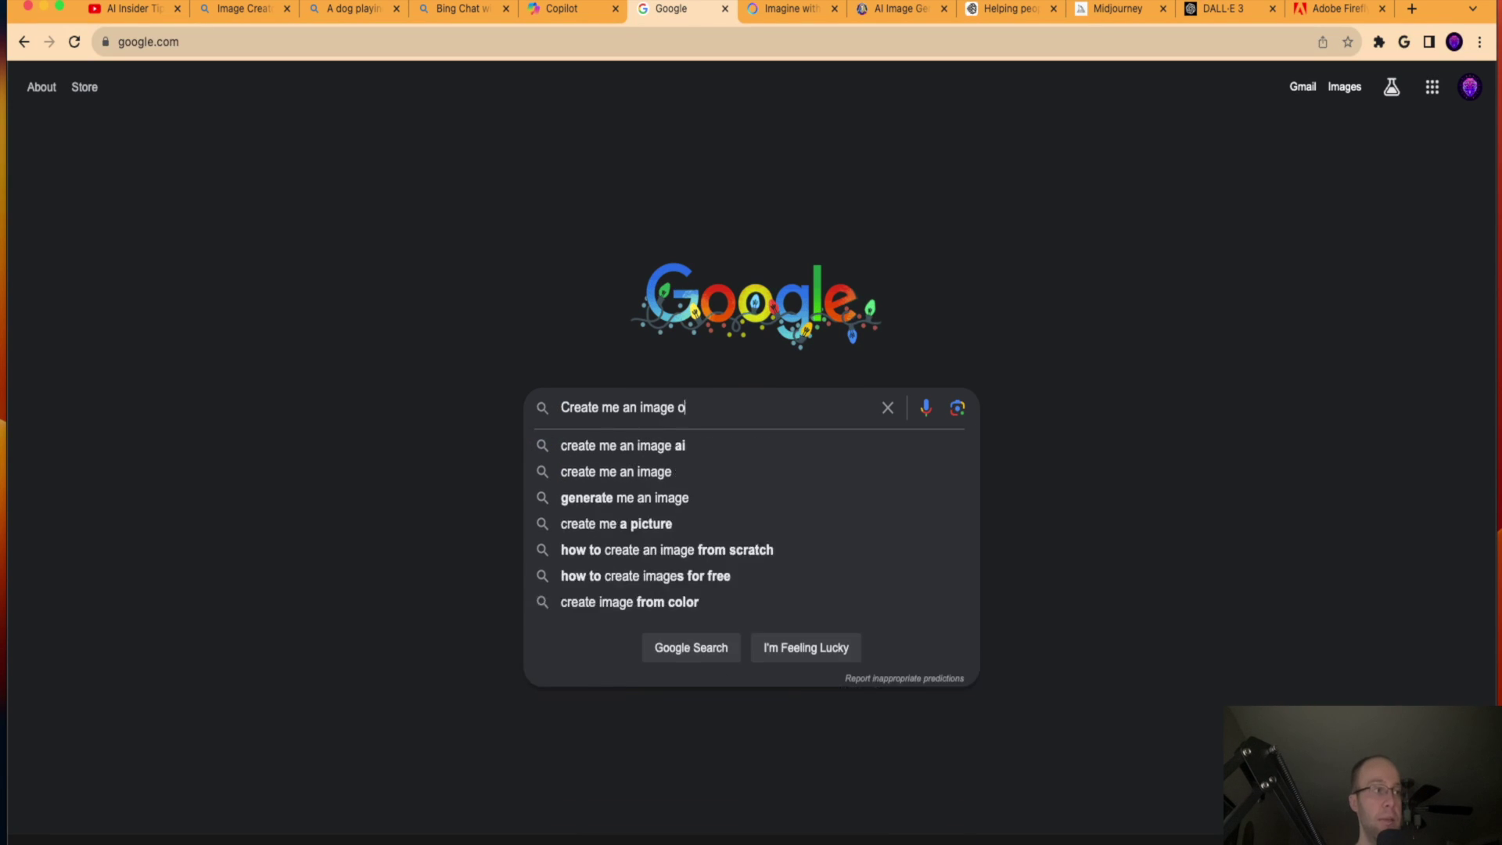
pyautogui.write('f a dog')
pyautogui.press('Return')
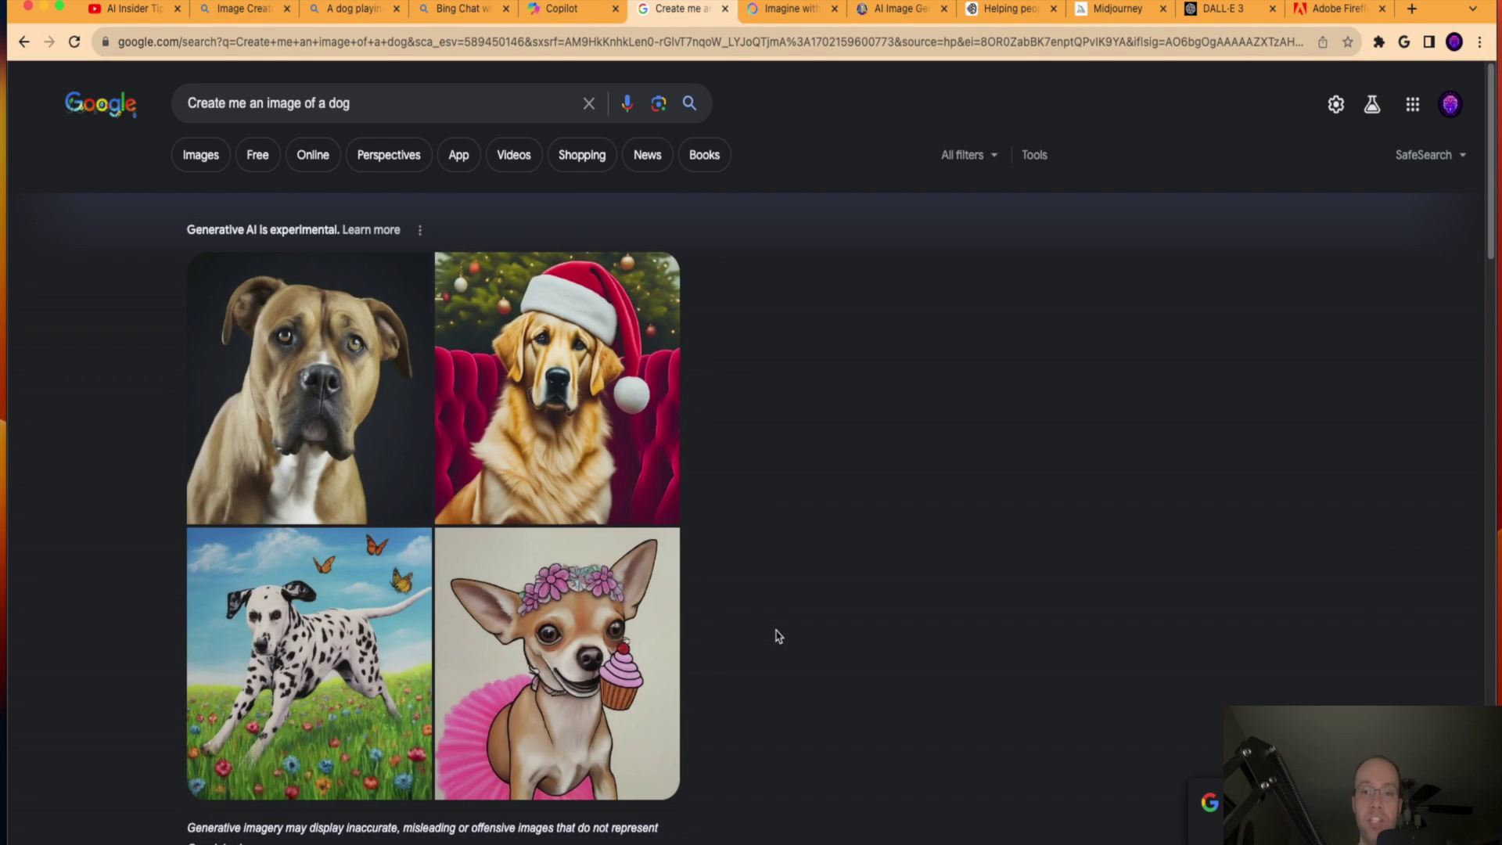
pyautogui.click(345, 364)
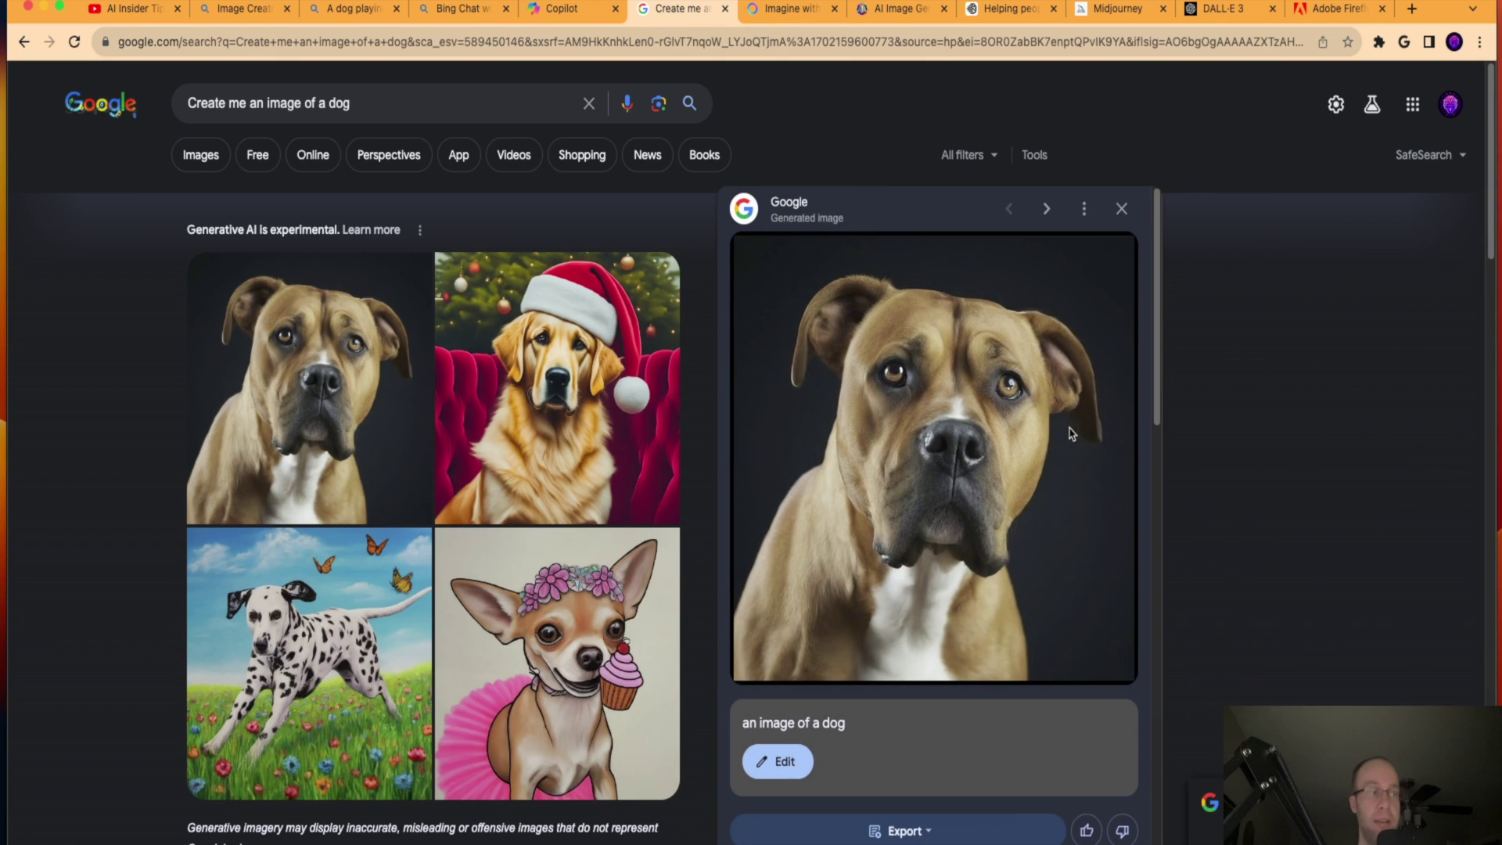
pyautogui.scroll(-2, 939, 770)
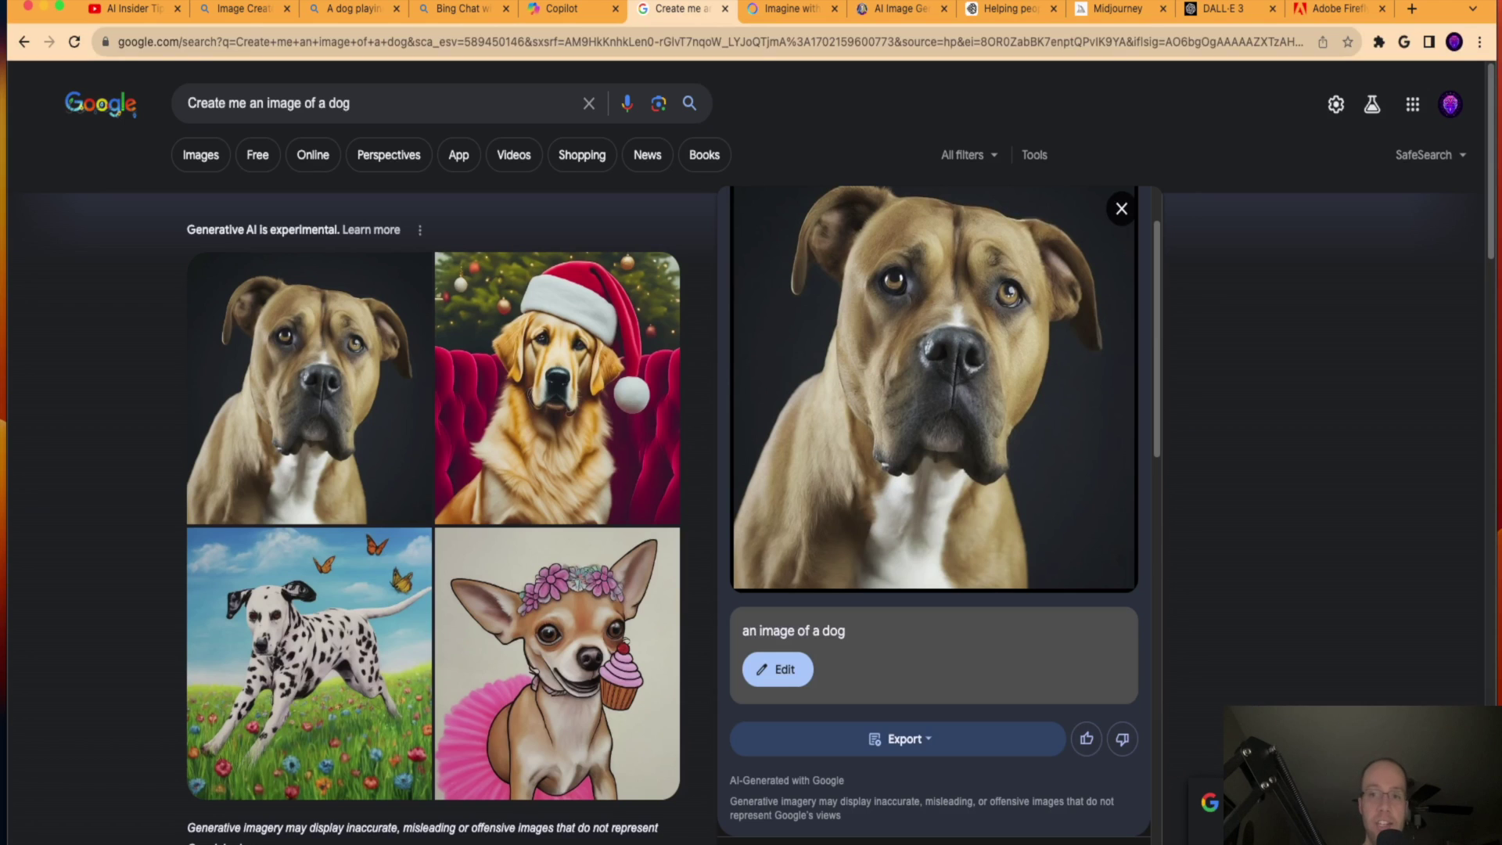
pyautogui.scroll(-3, 923, 622)
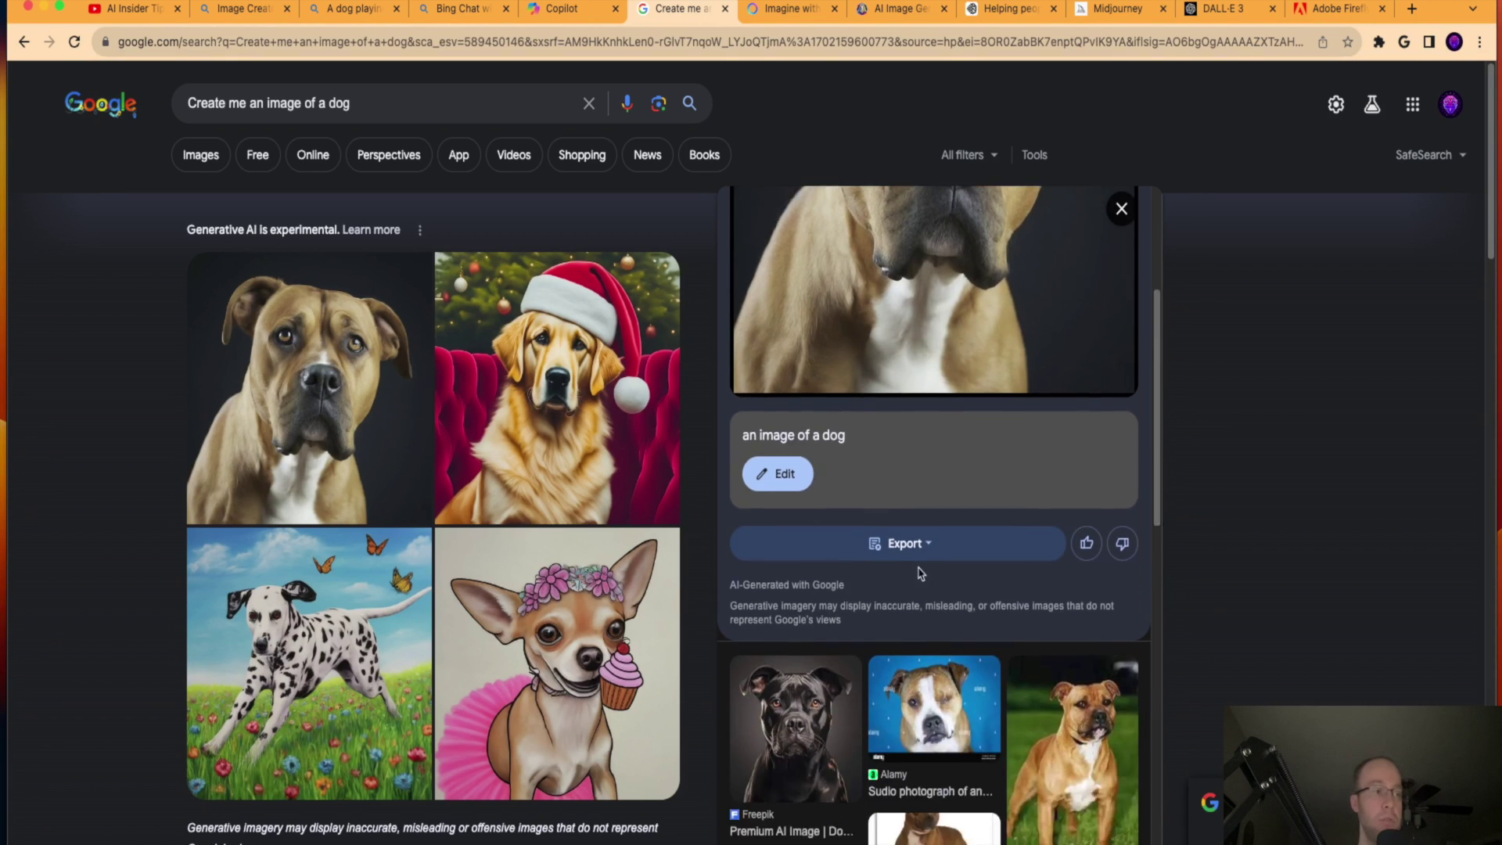
pyautogui.scroll(-10, 920, 573)
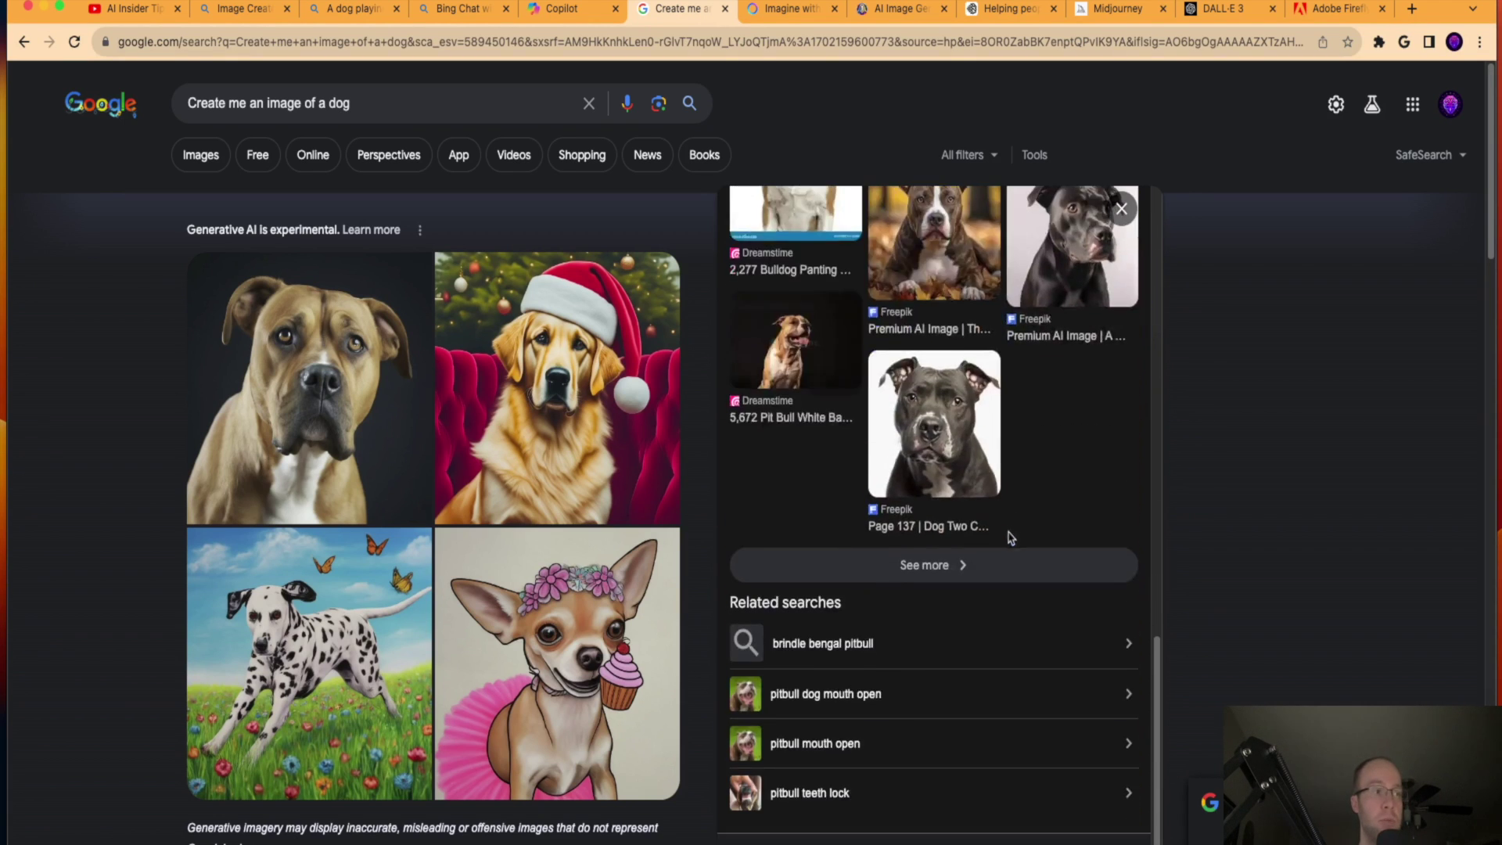
pyautogui.scroll(13, 1012, 528)
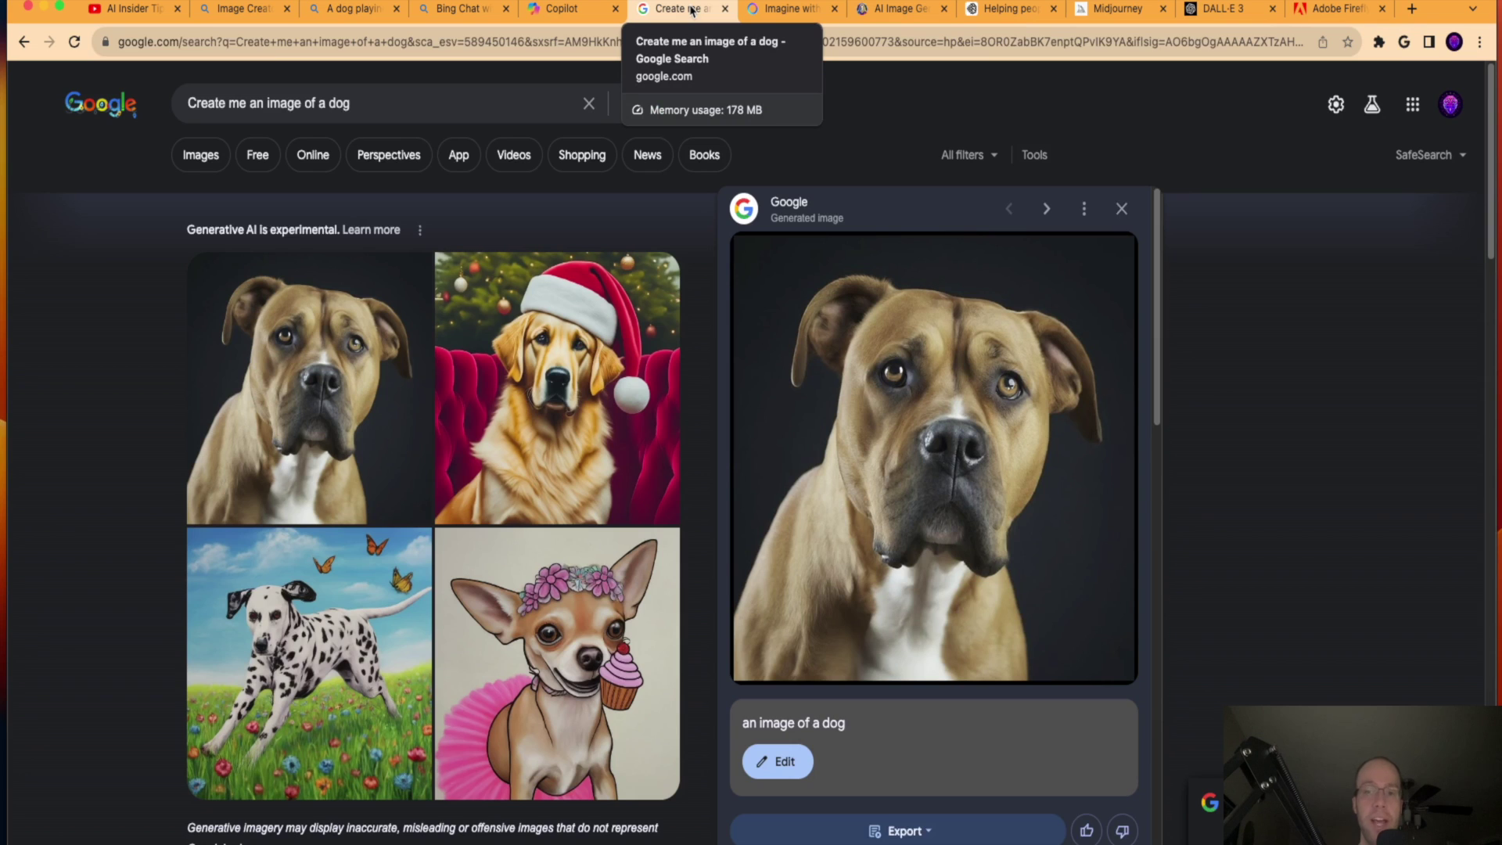
pyautogui.click(786, 10)
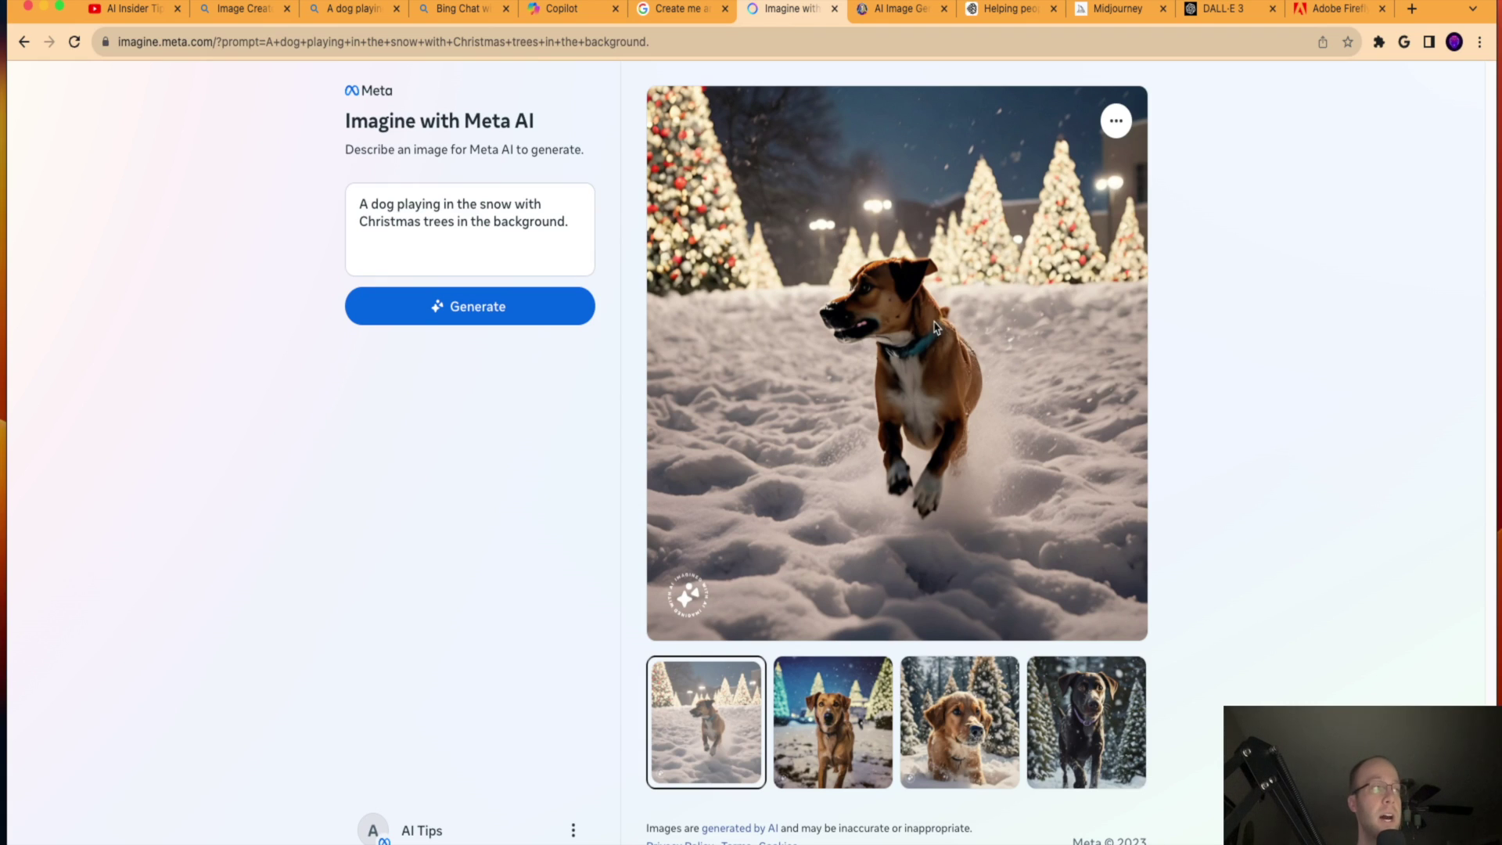
# Step: Highlight the Imagine with Meta AI heading and select the dog-in-snow prompt to display it
pyautogui.moveTo(545, 127); pyautogui.dragTo(339, 130)
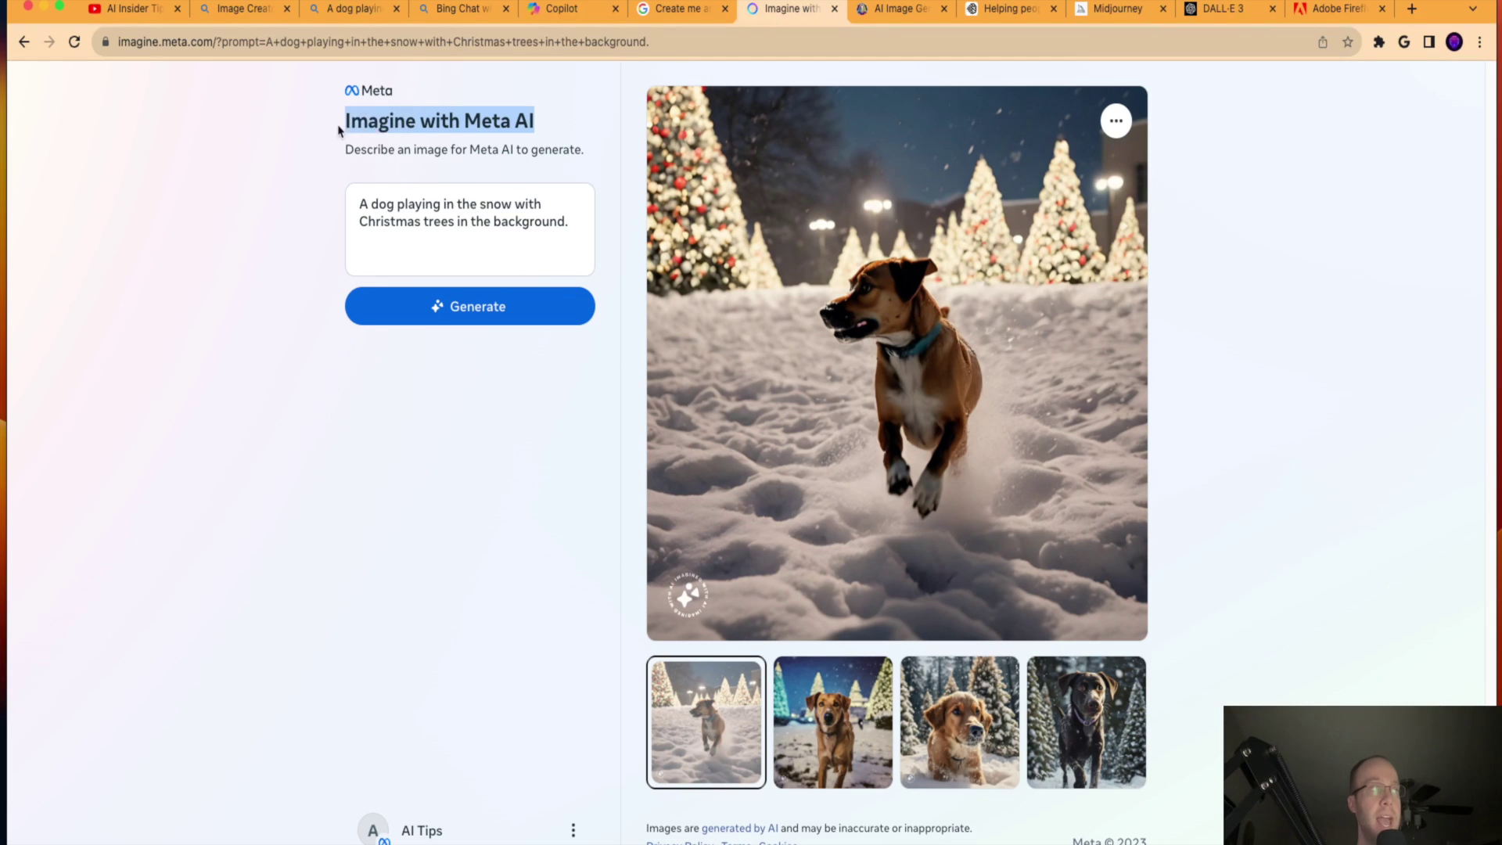
pyautogui.click(332, 131)
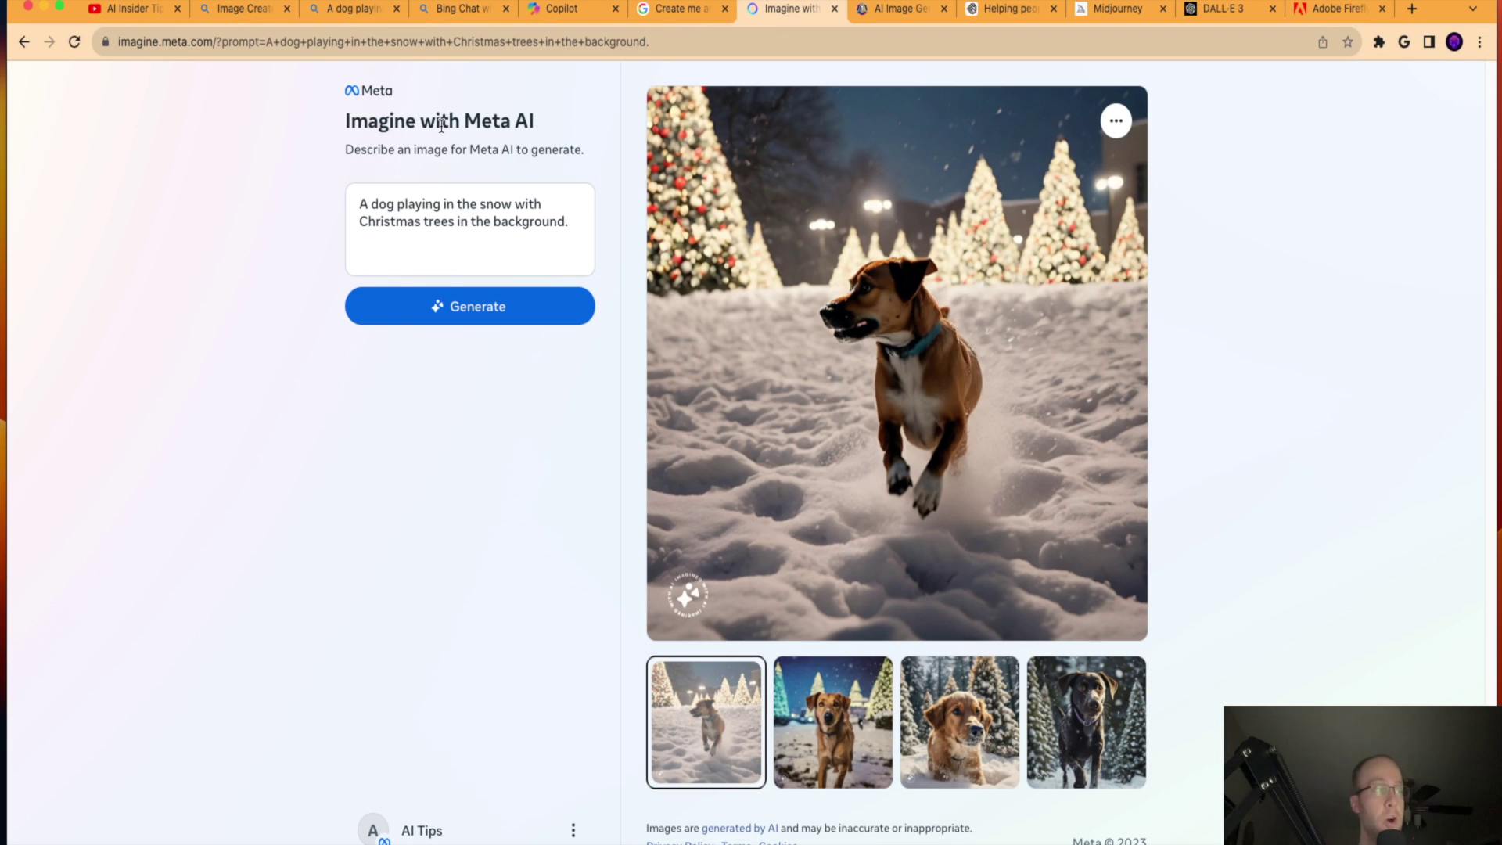
pyautogui.tripleClick(542, 213)
pyautogui.click(542, 212)
pyautogui.tripleClick(576, 222)
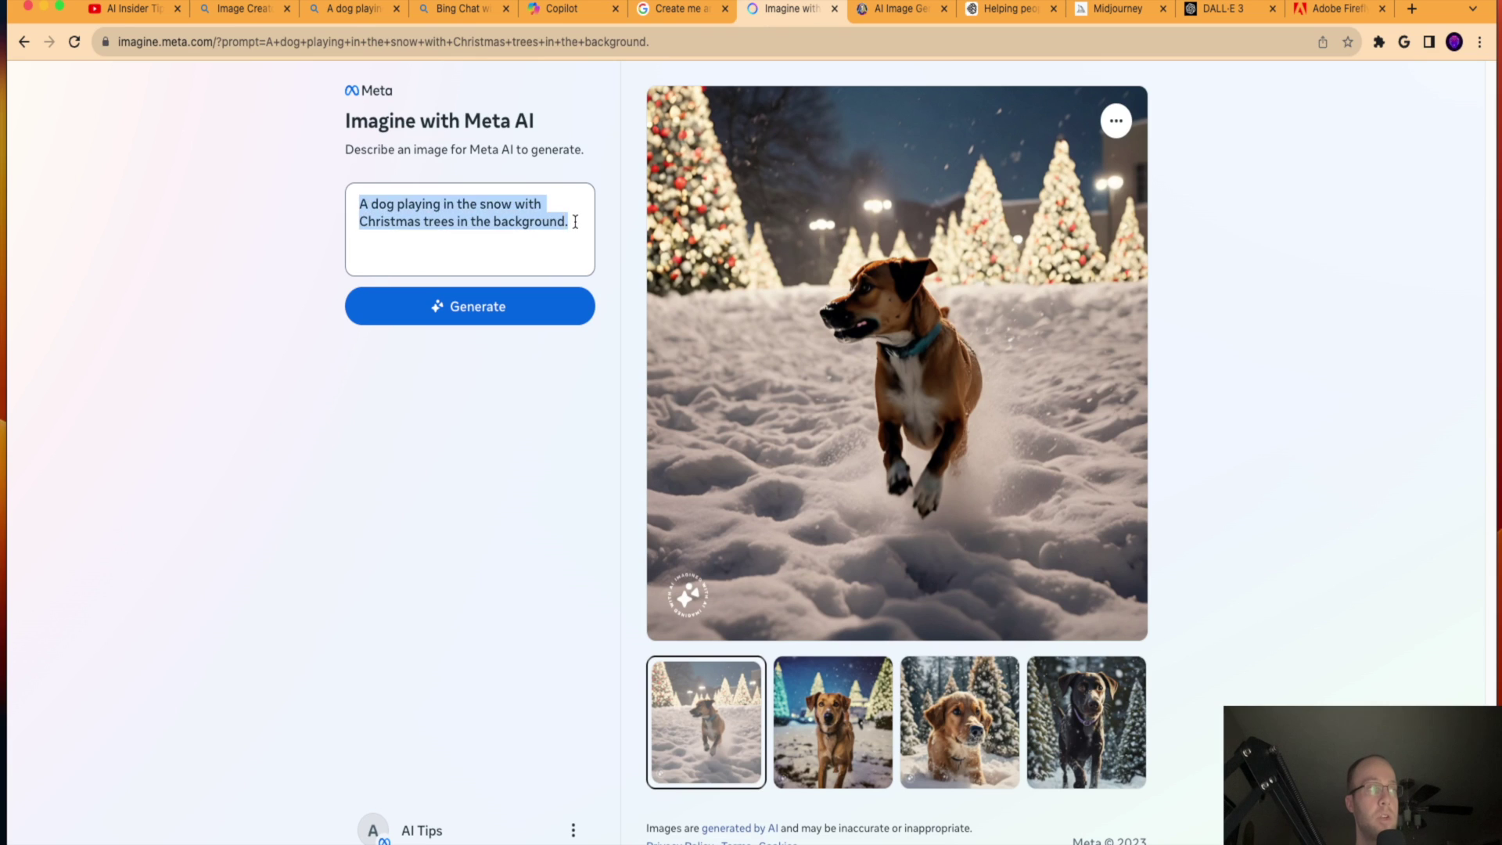
pyautogui.click(549, 222)
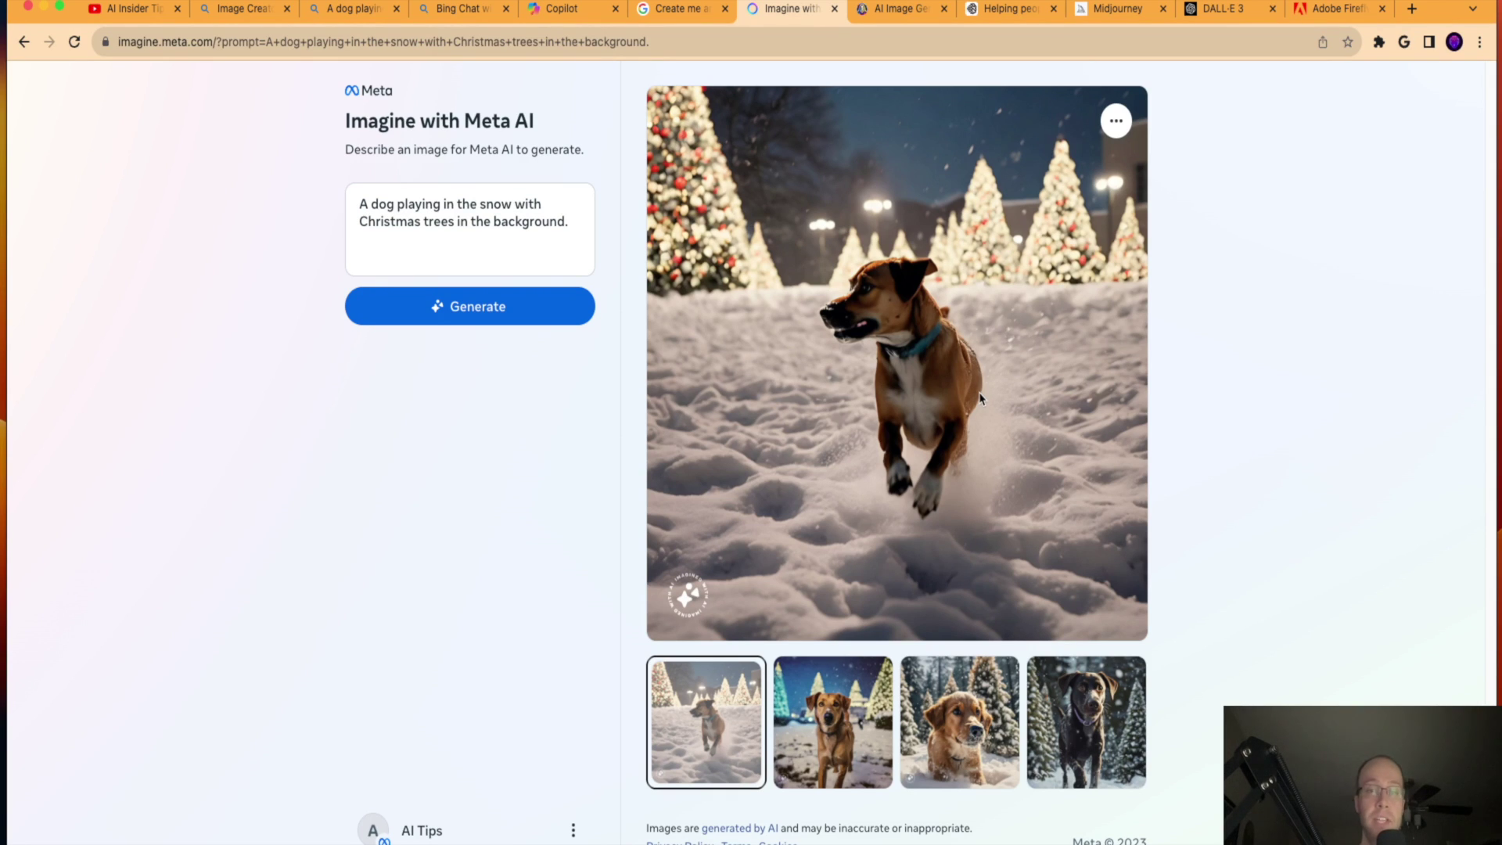
# Step: View the second, third and fourth dog images, then return to the first running dog
pyautogui.click(863, 751)
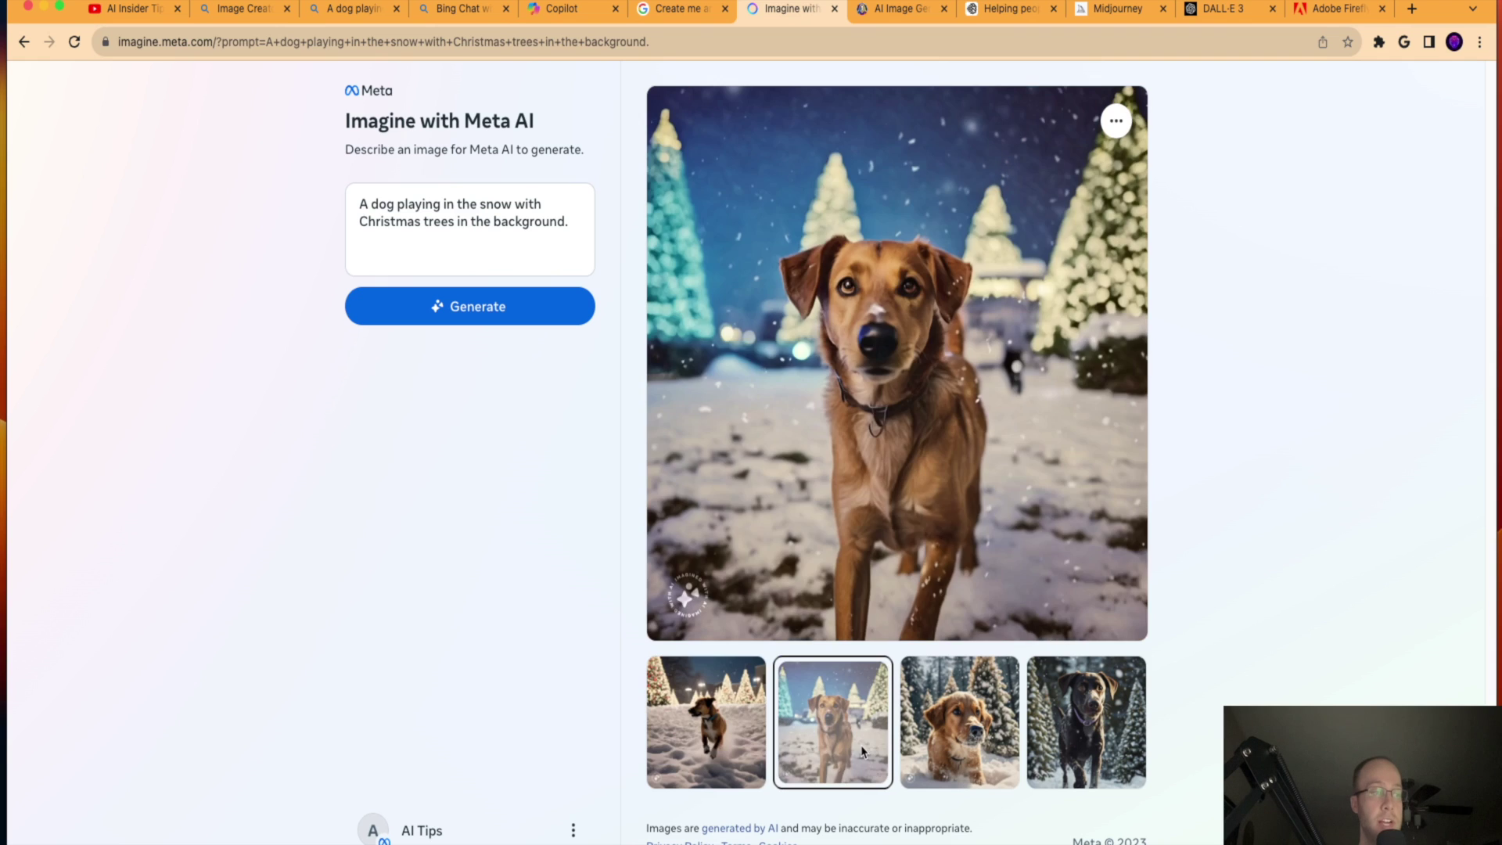
pyautogui.click(958, 739)
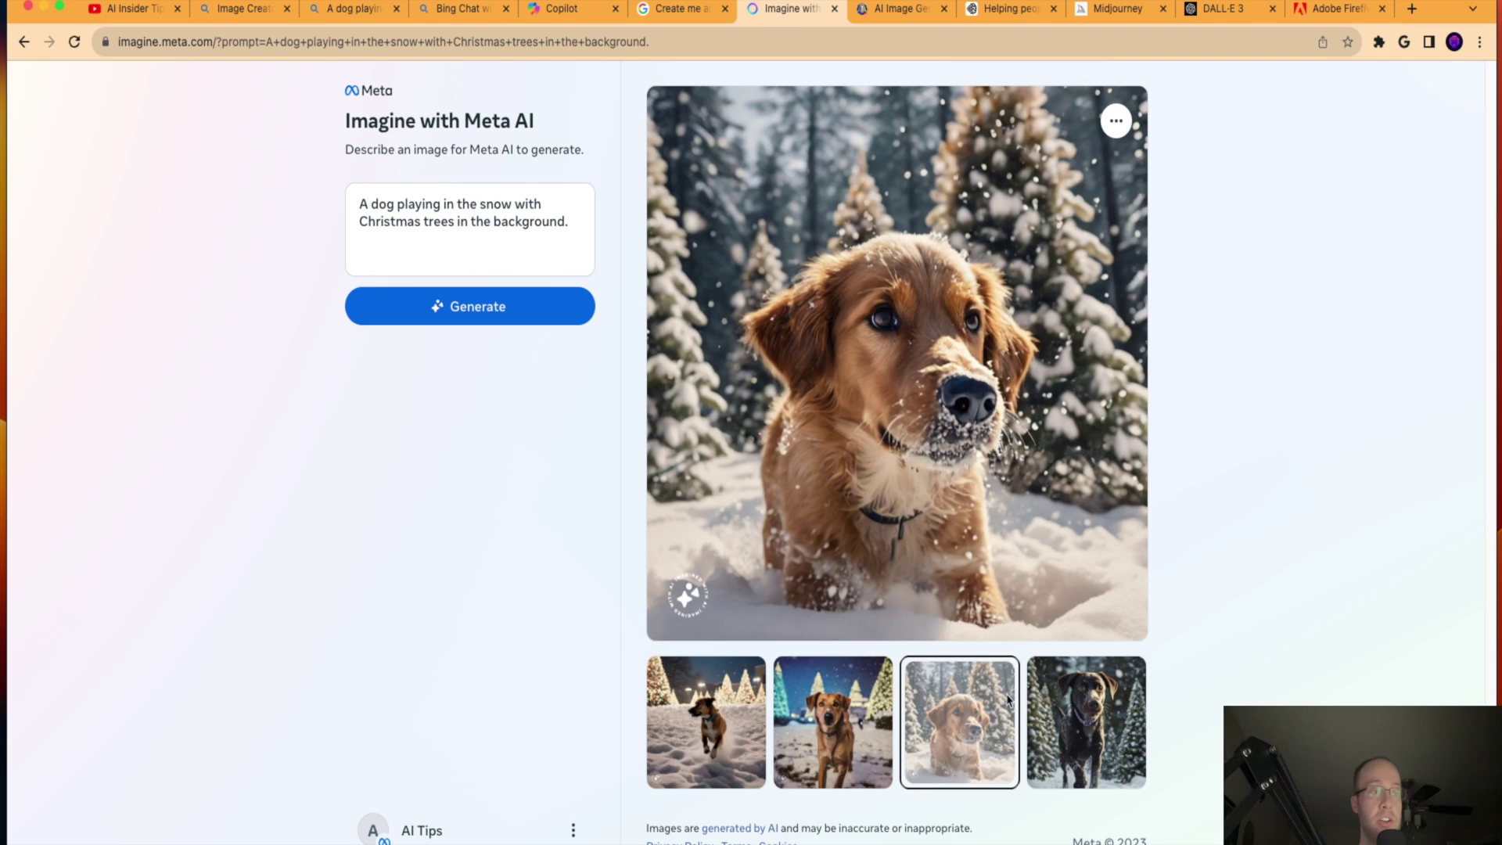
pyautogui.click(1079, 739)
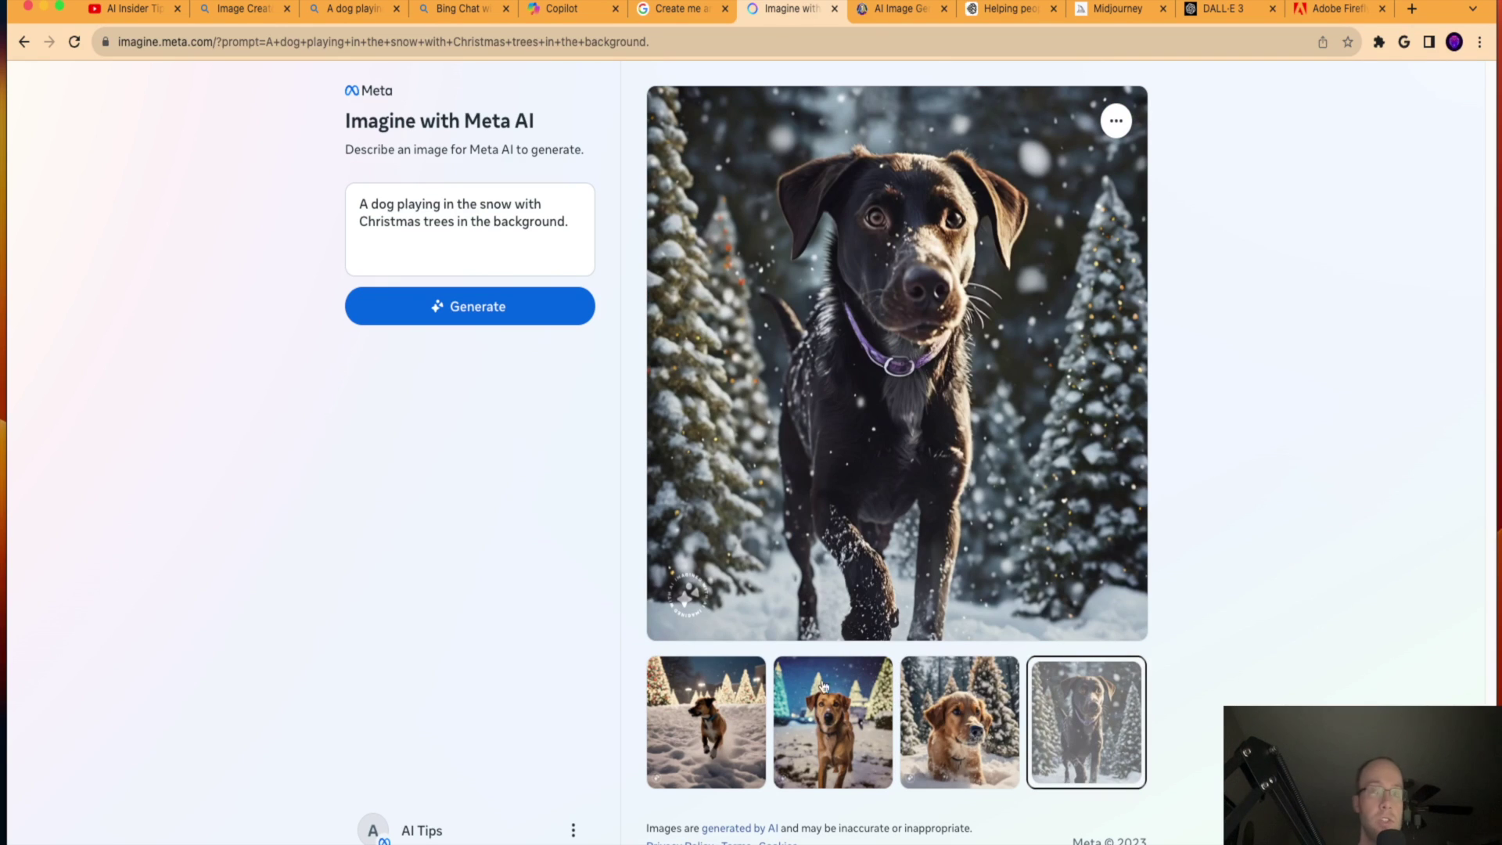
pyautogui.click(708, 688)
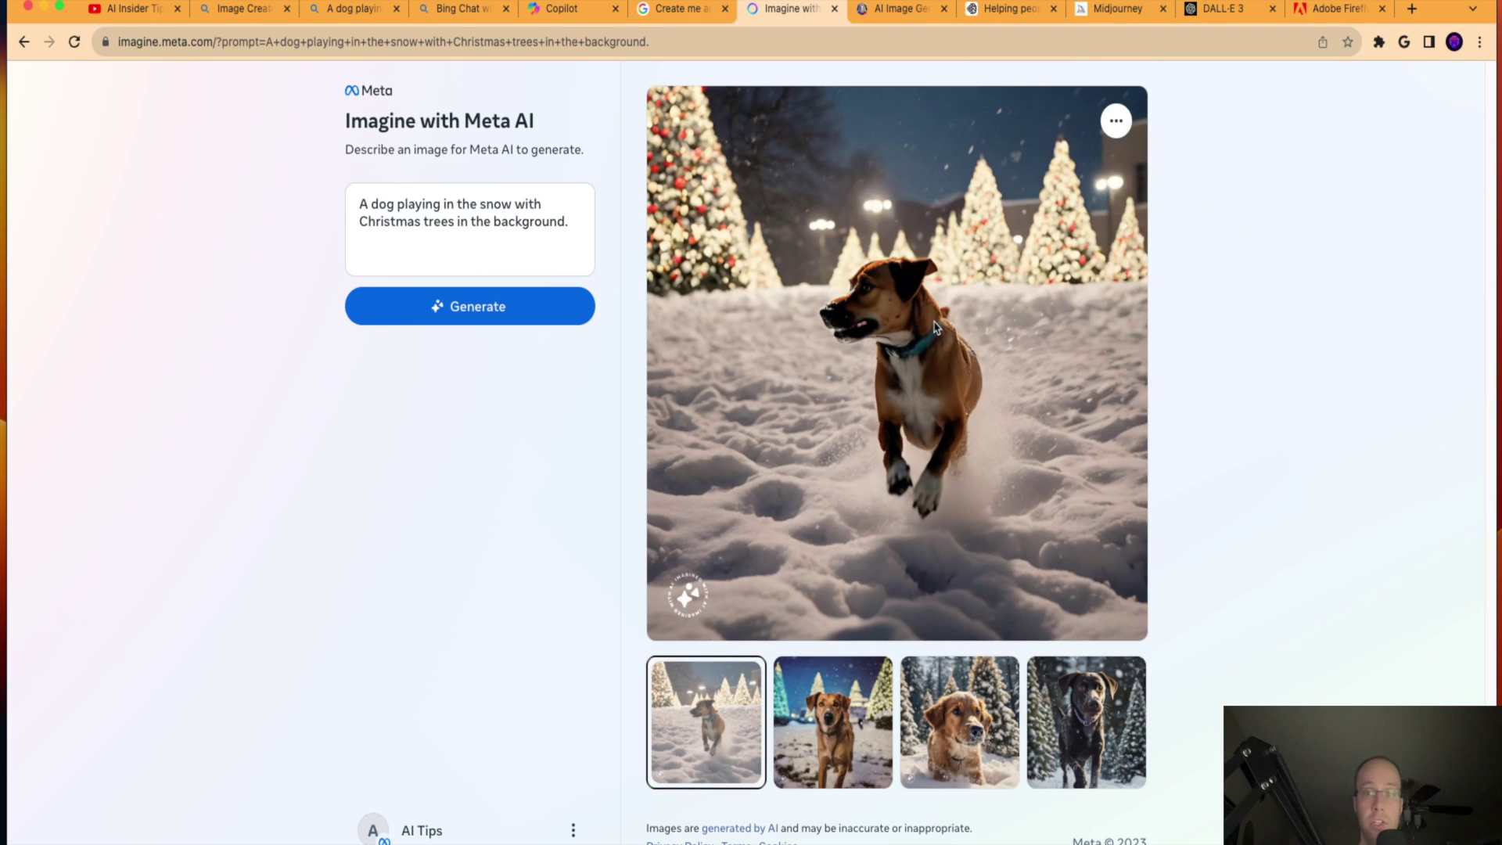
# Step: Show the image's Download image option, close it, and move on to Leonardo.Ai
pyautogui.click(1117, 124)
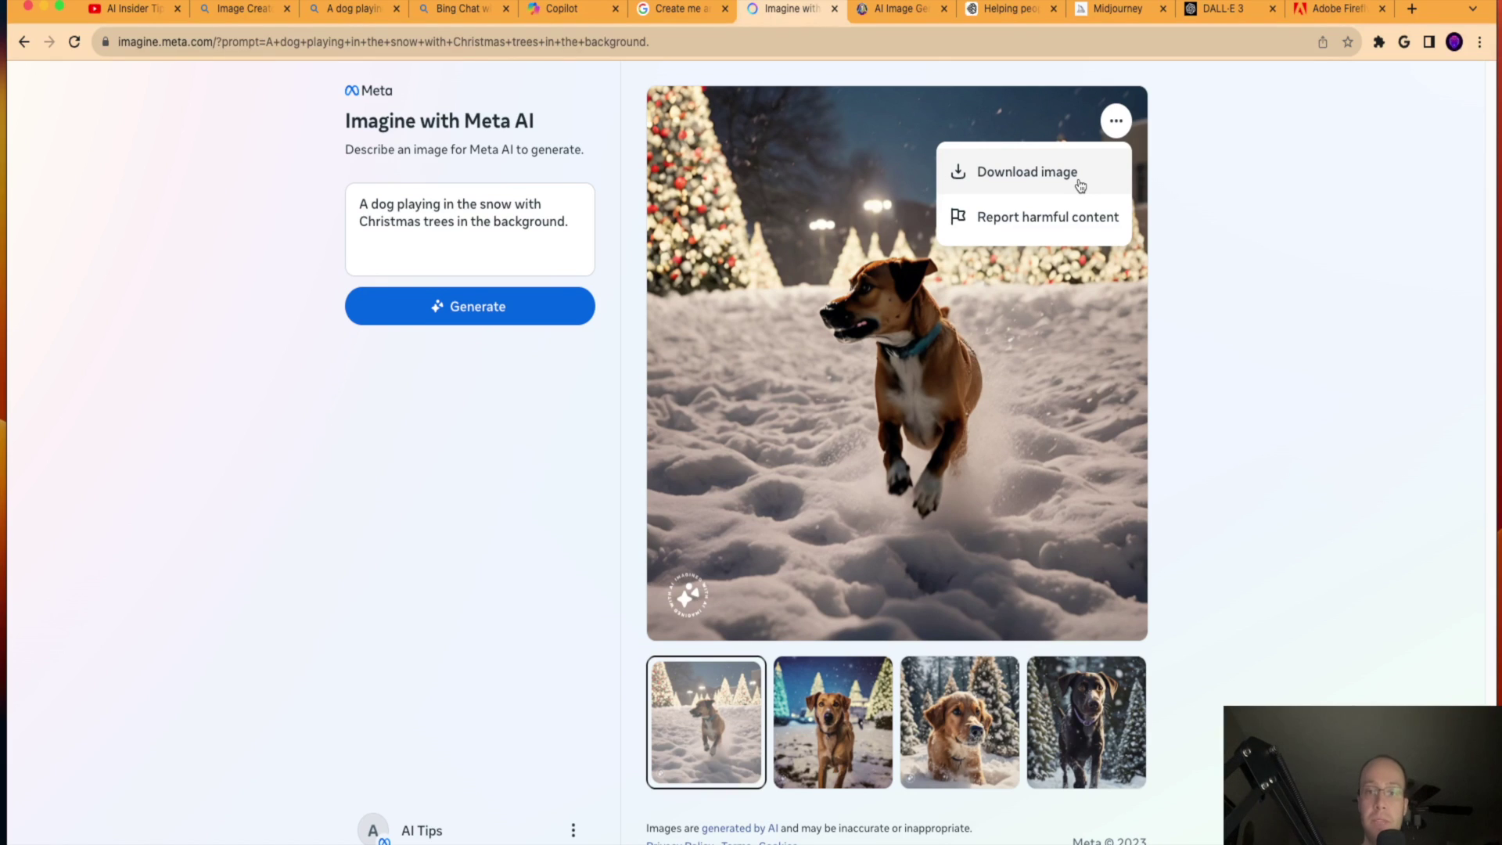
pyautogui.click(1408, 224)
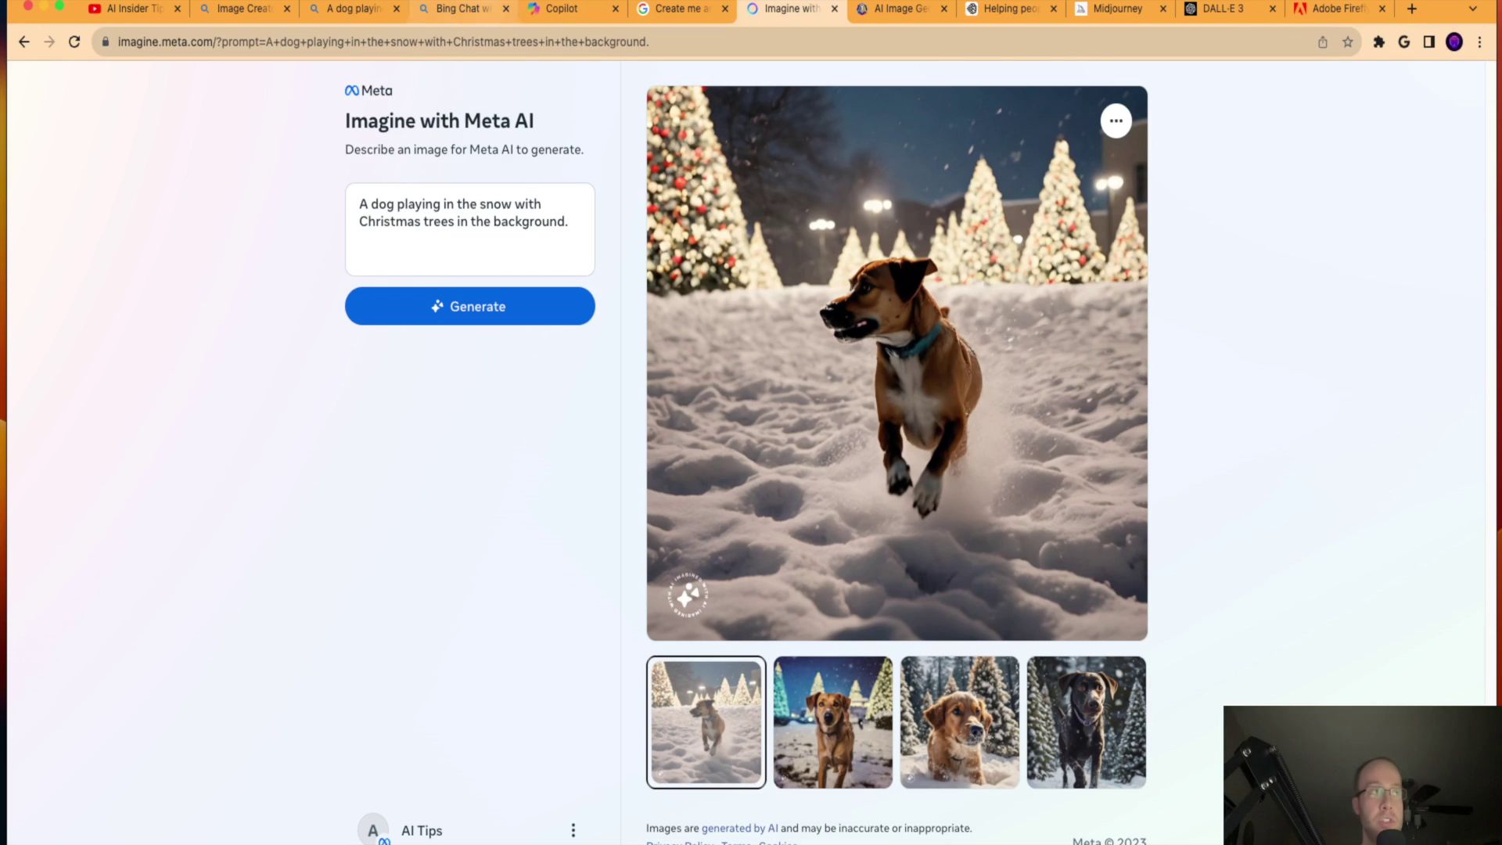
pyautogui.click(884, 11)
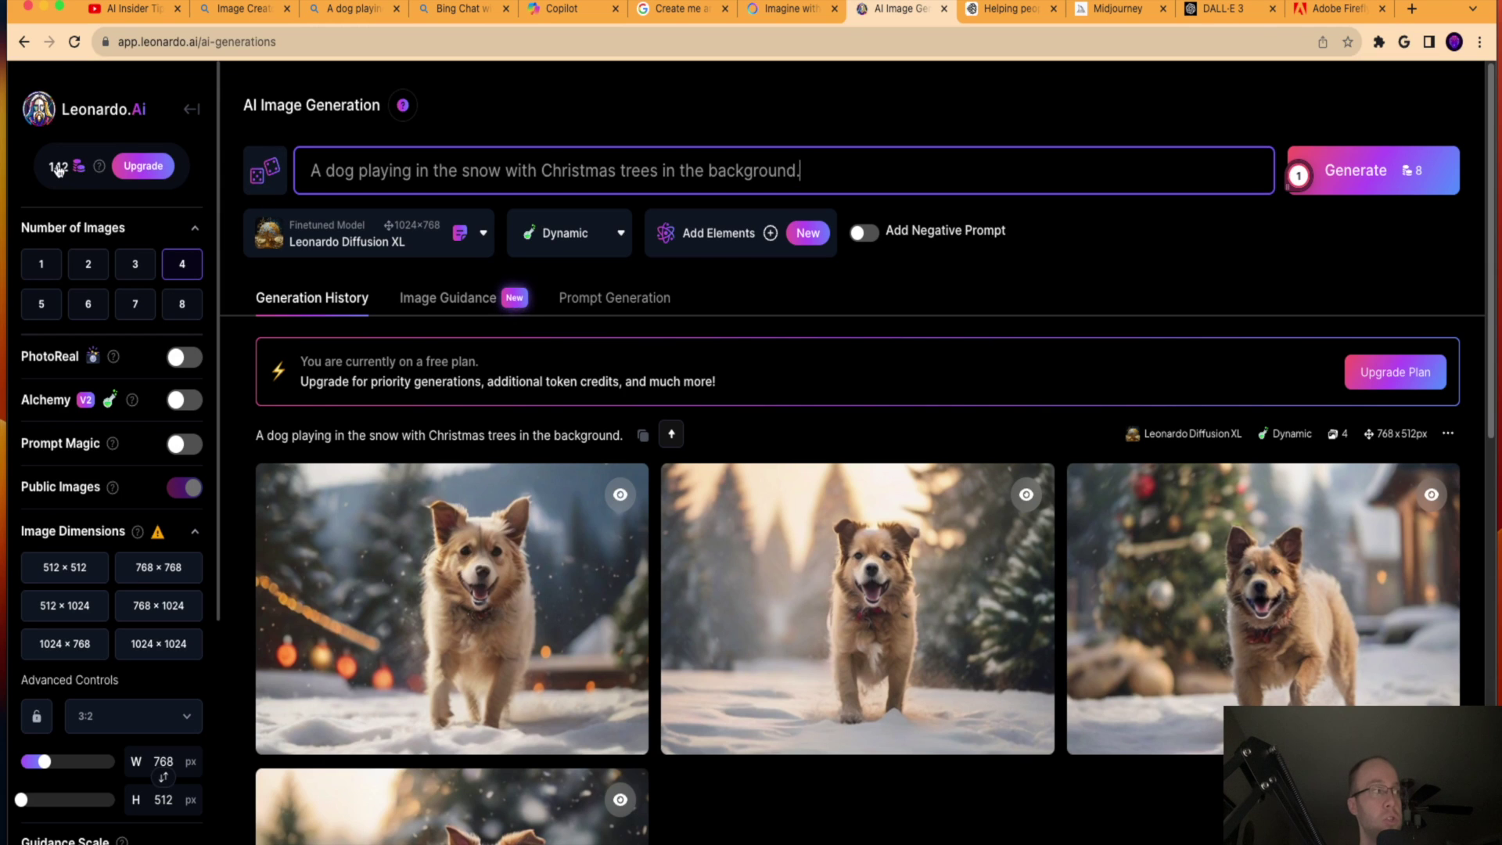
# Step: Check the 142-token balance and the current prompt, then scroll down to the Generation History grid
pyautogui.moveTo(45, 170); pyautogui.dragTo(76, 174)
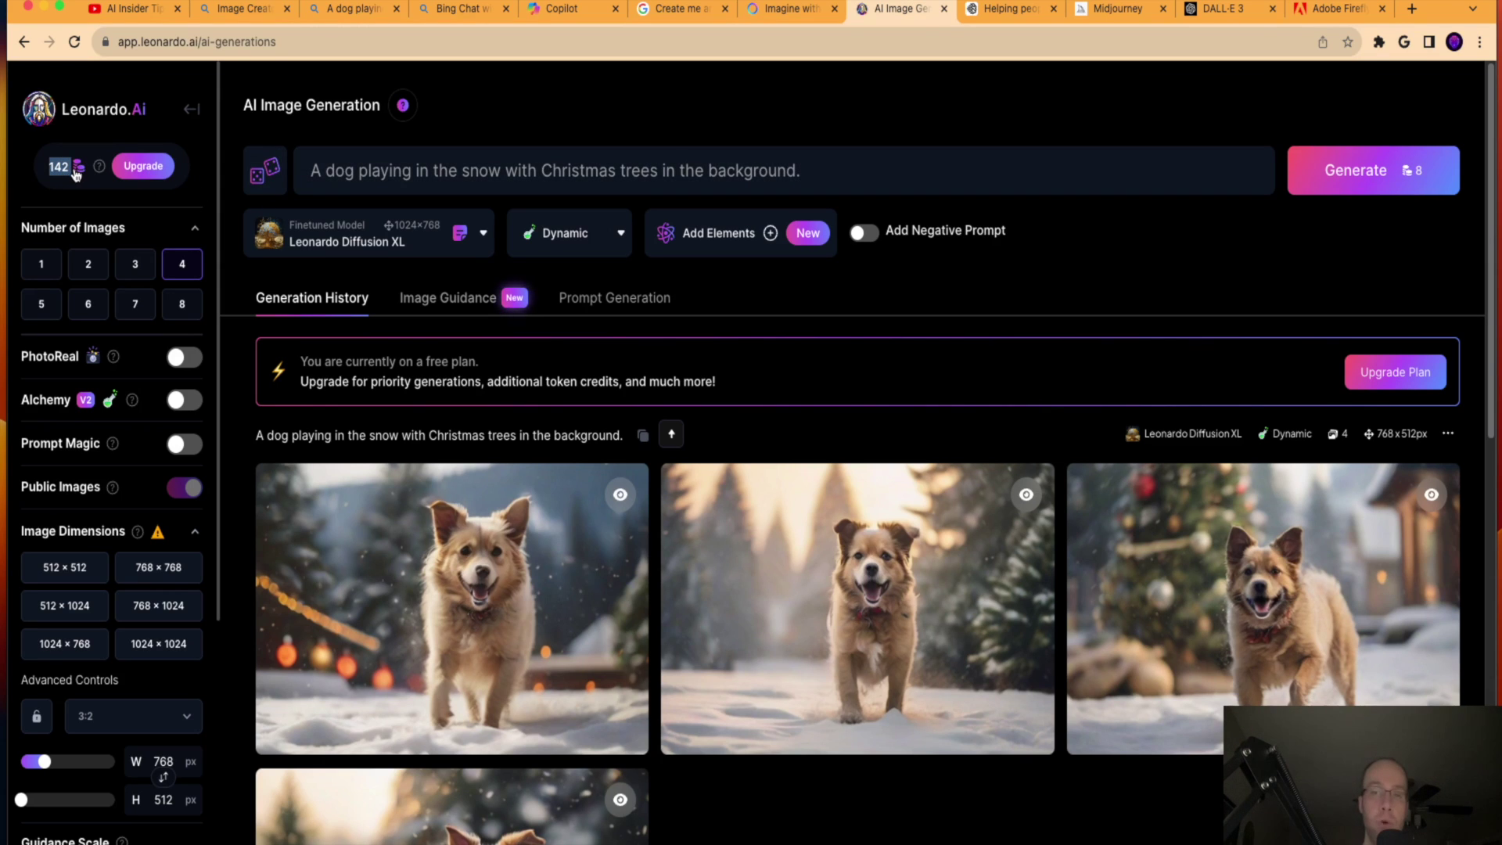
pyautogui.click(76, 173)
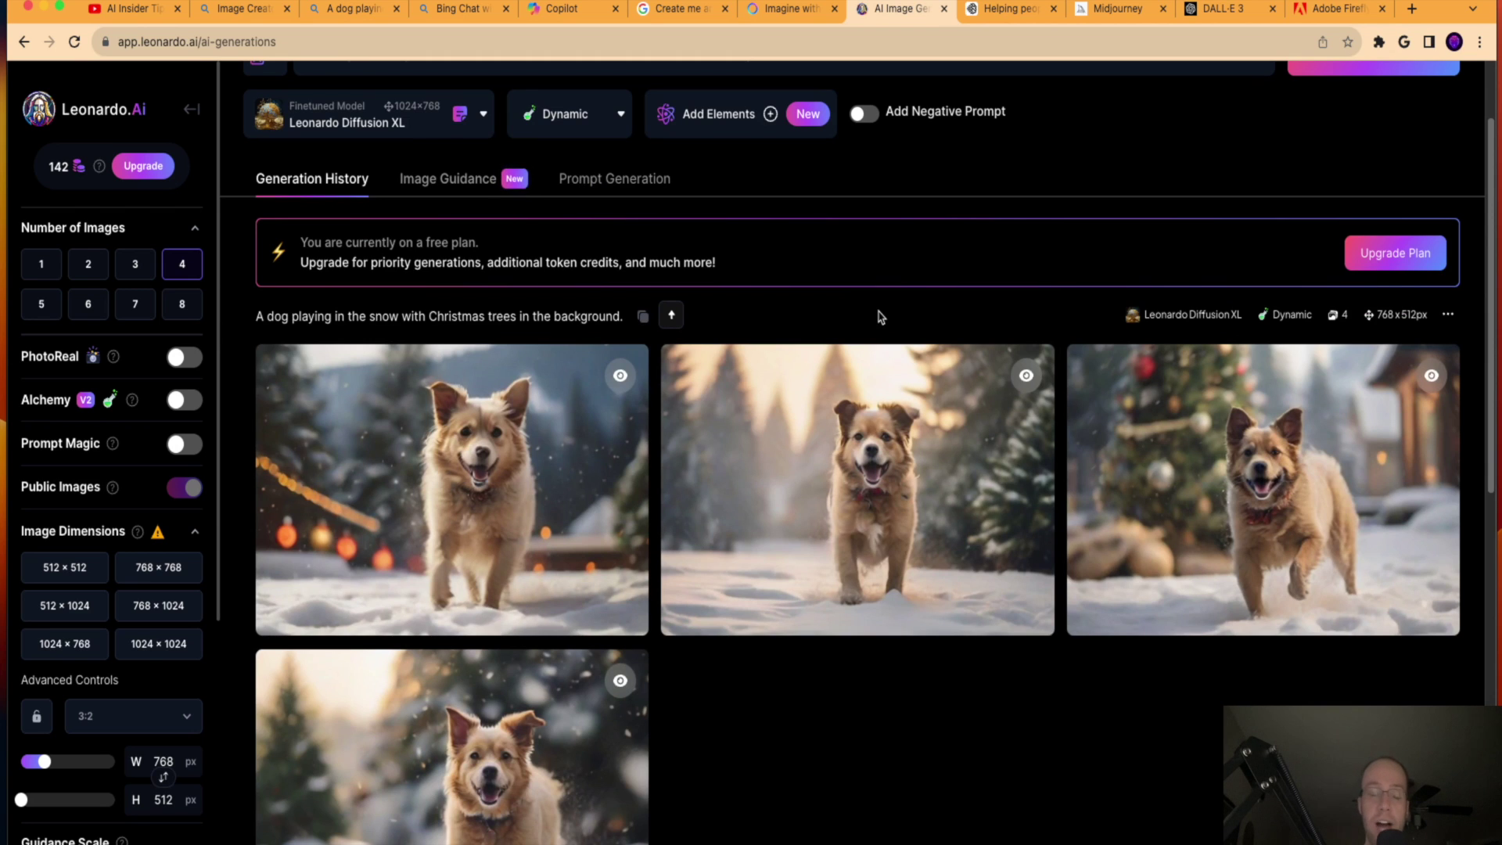
pyautogui.scroll(3, 720, 290)
pyautogui.click(528, 170)
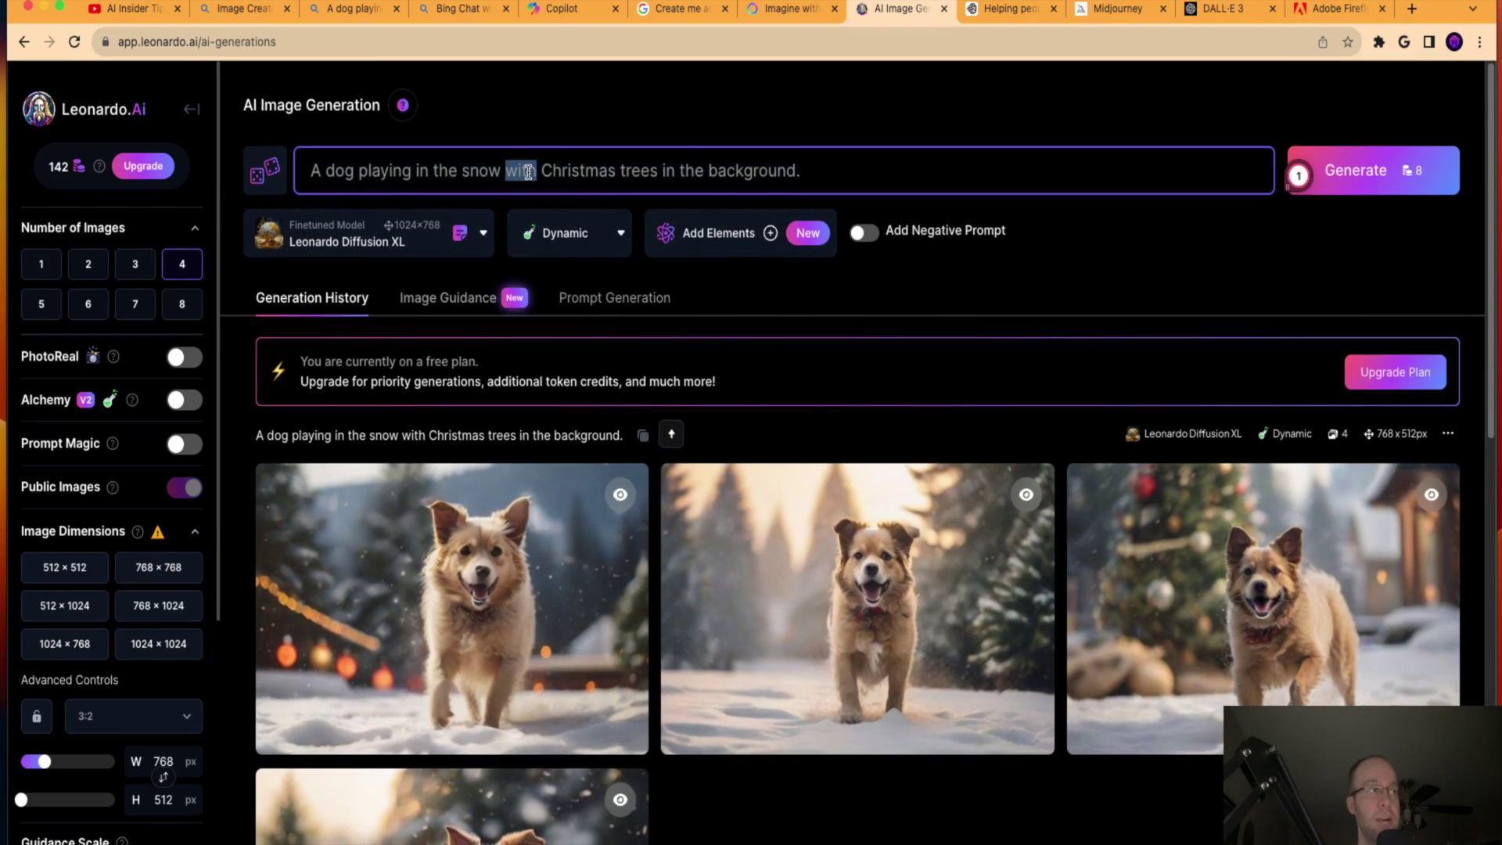
pyautogui.tripleClick(631, 168)
pyautogui.click(1025, 176)
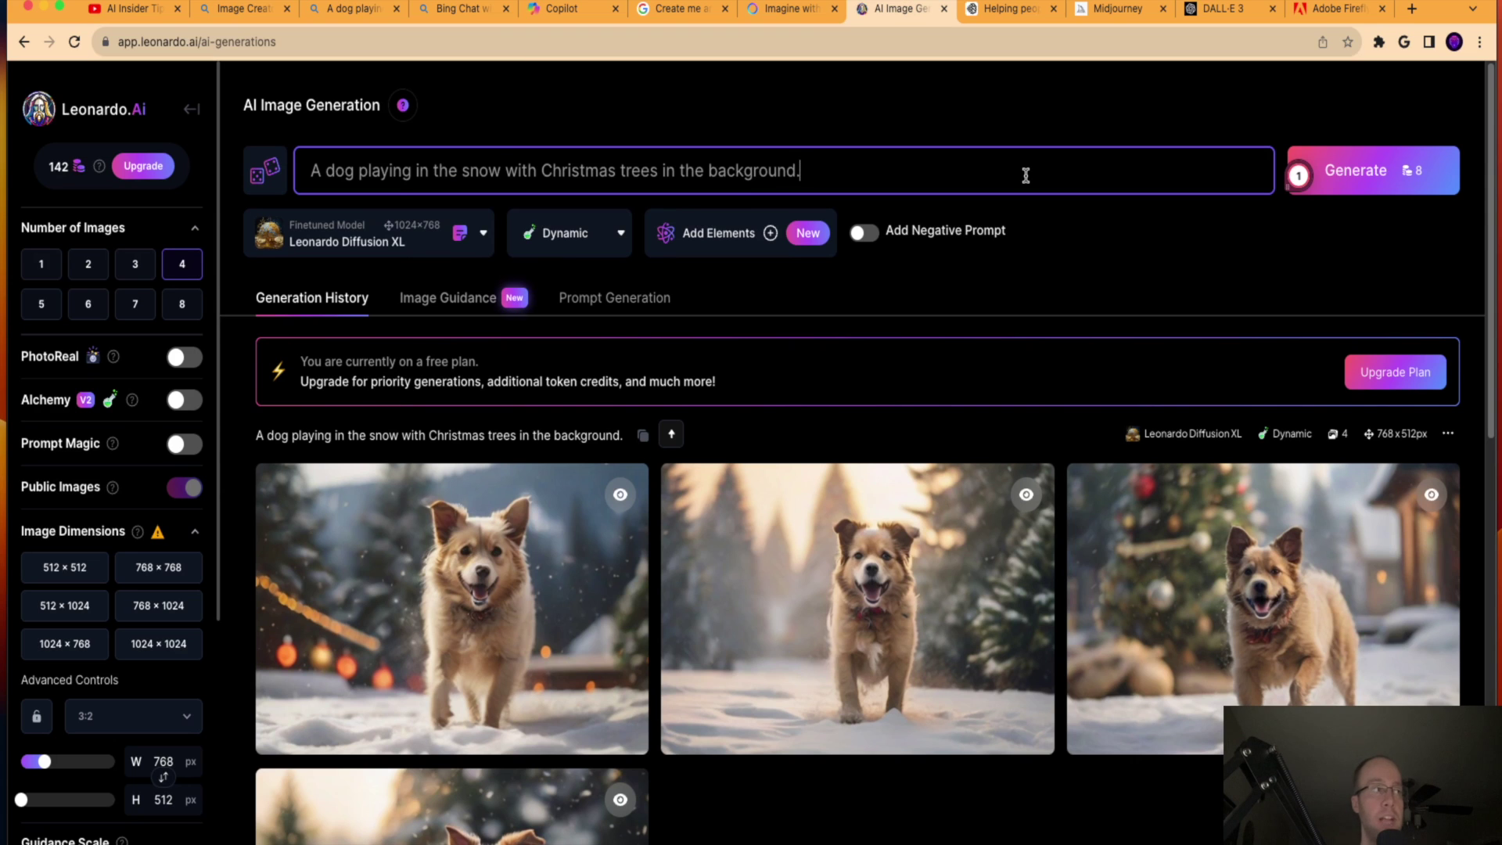
pyautogui.scroll(-5, 1004, 490)
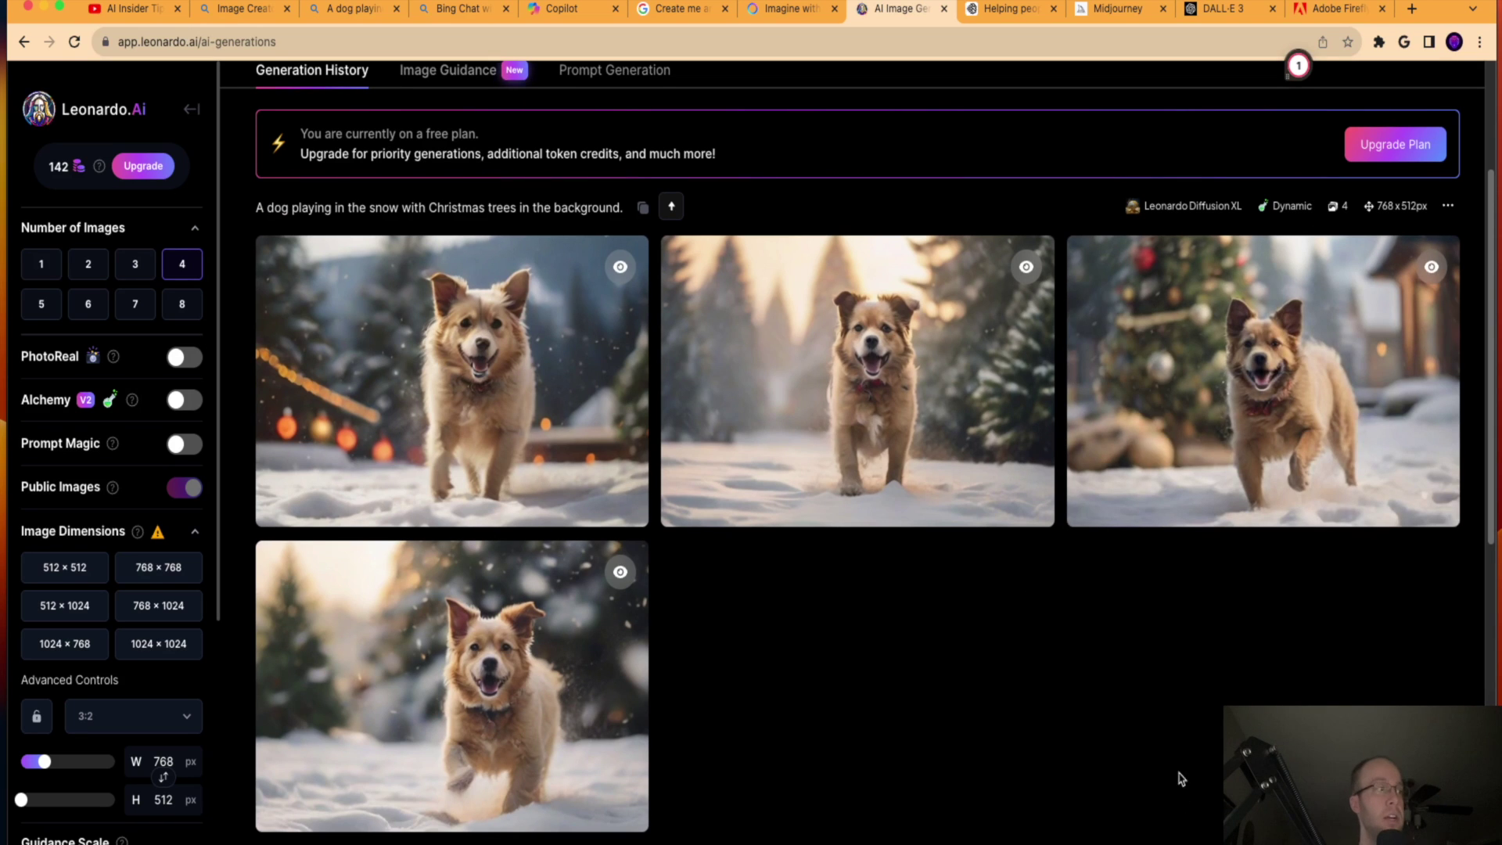
# Step: Enlarge the dog-by-the-Christmas-tree image and remove its background for 2 tokens
pyautogui.moveTo(1345, 363)
pyautogui.click(1345, 362)
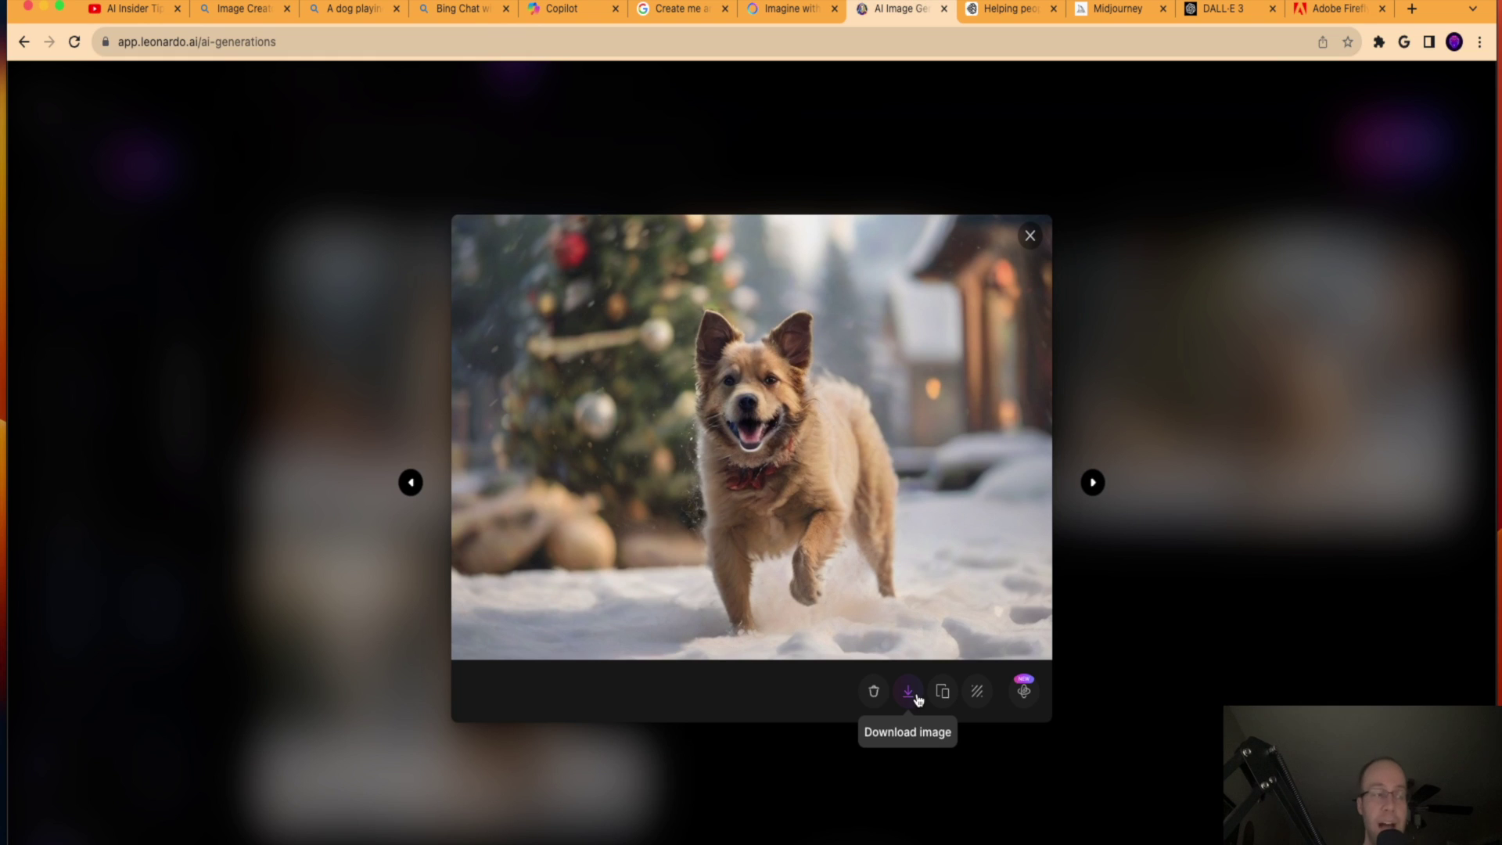
pyautogui.click(979, 691)
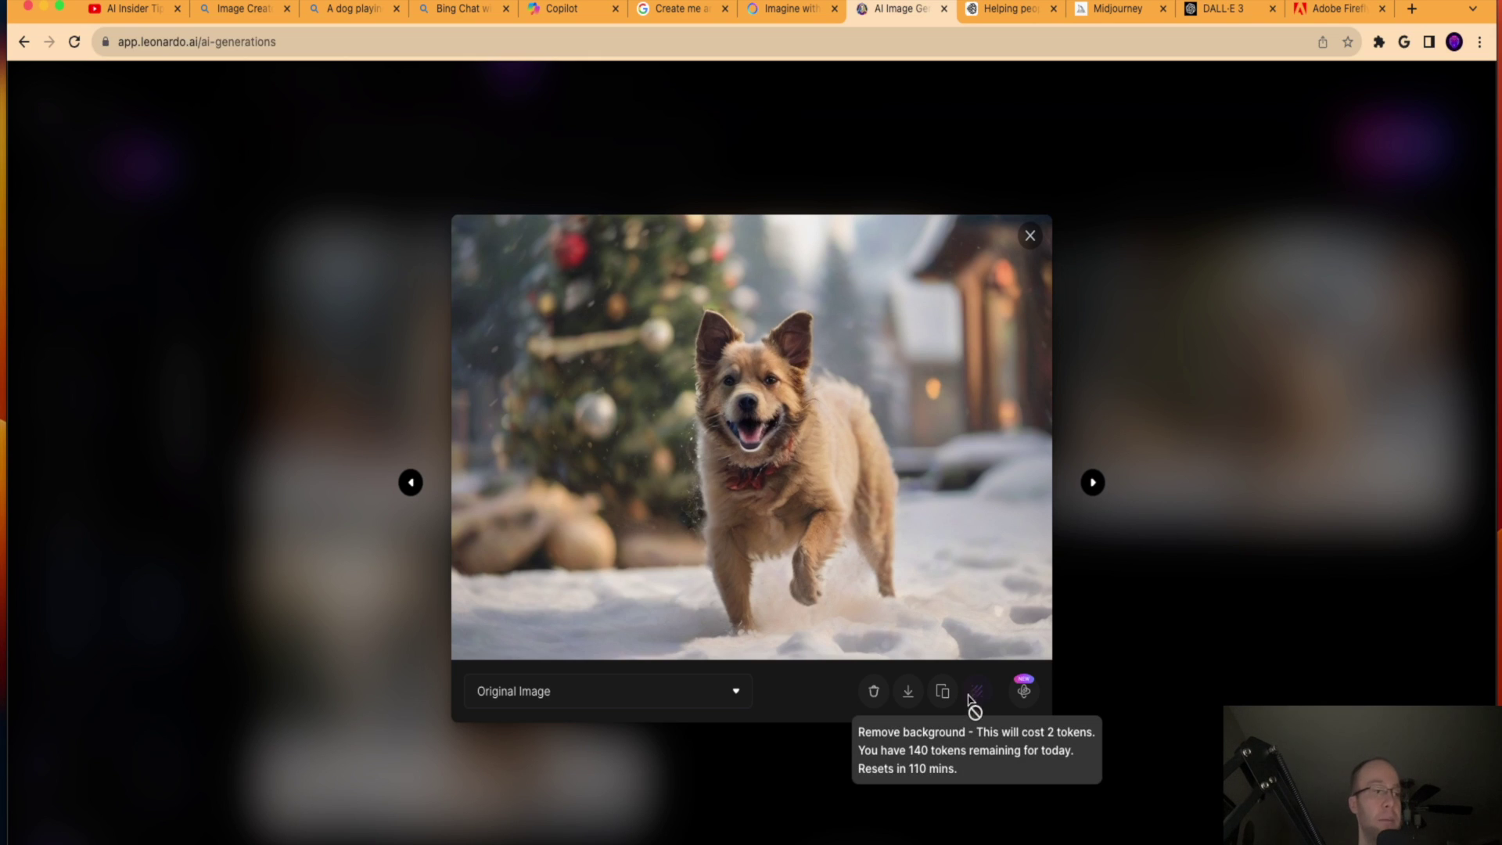
# Step: Compare the No Background and Original Image versions, then close the image viewer
pyautogui.click(678, 691)
pyautogui.click(597, 754)
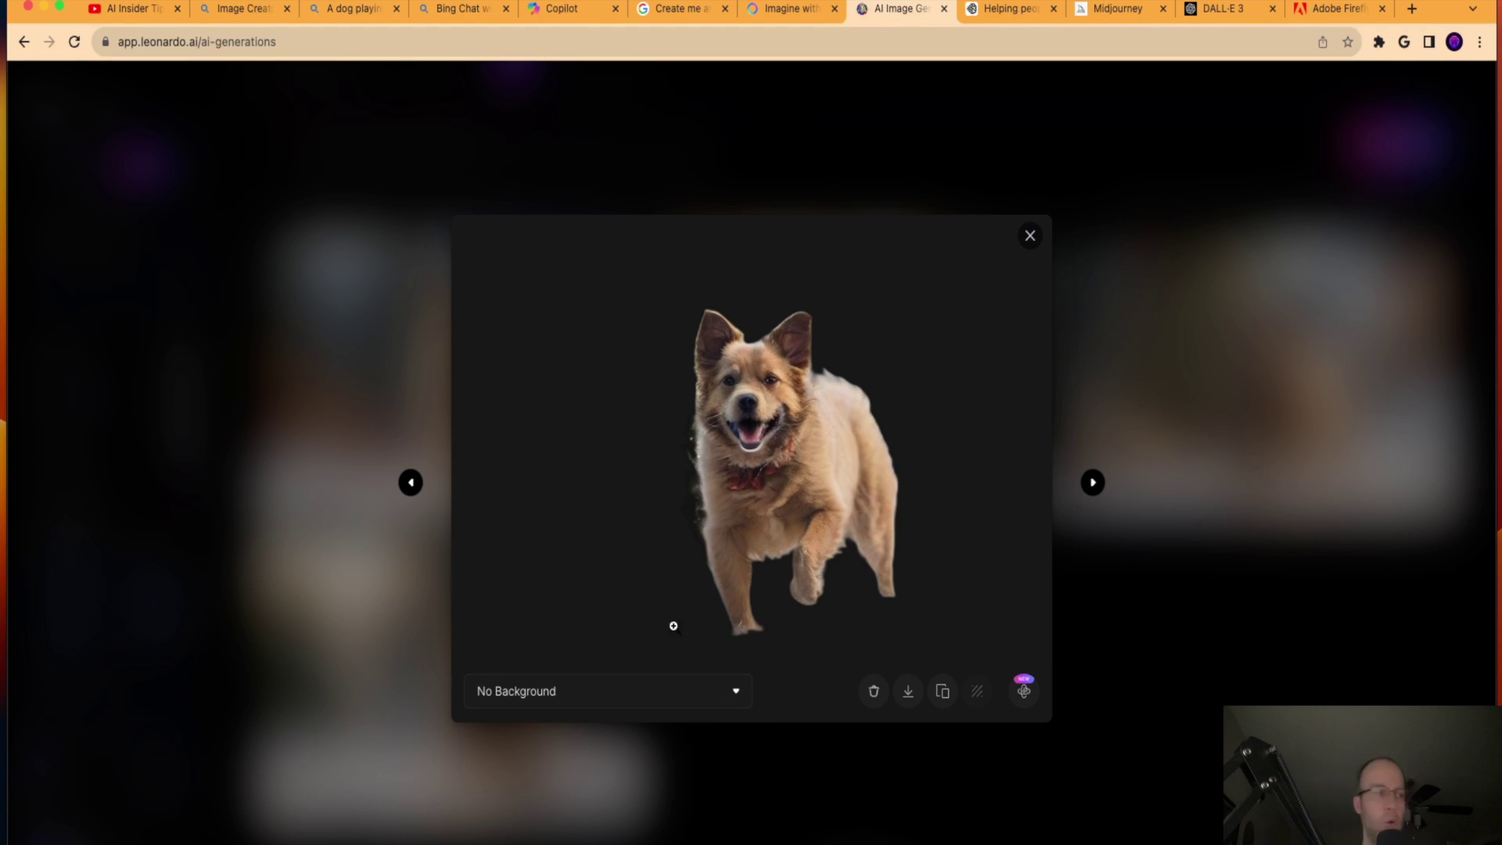
pyautogui.click(559, 696)
pyautogui.click(579, 721)
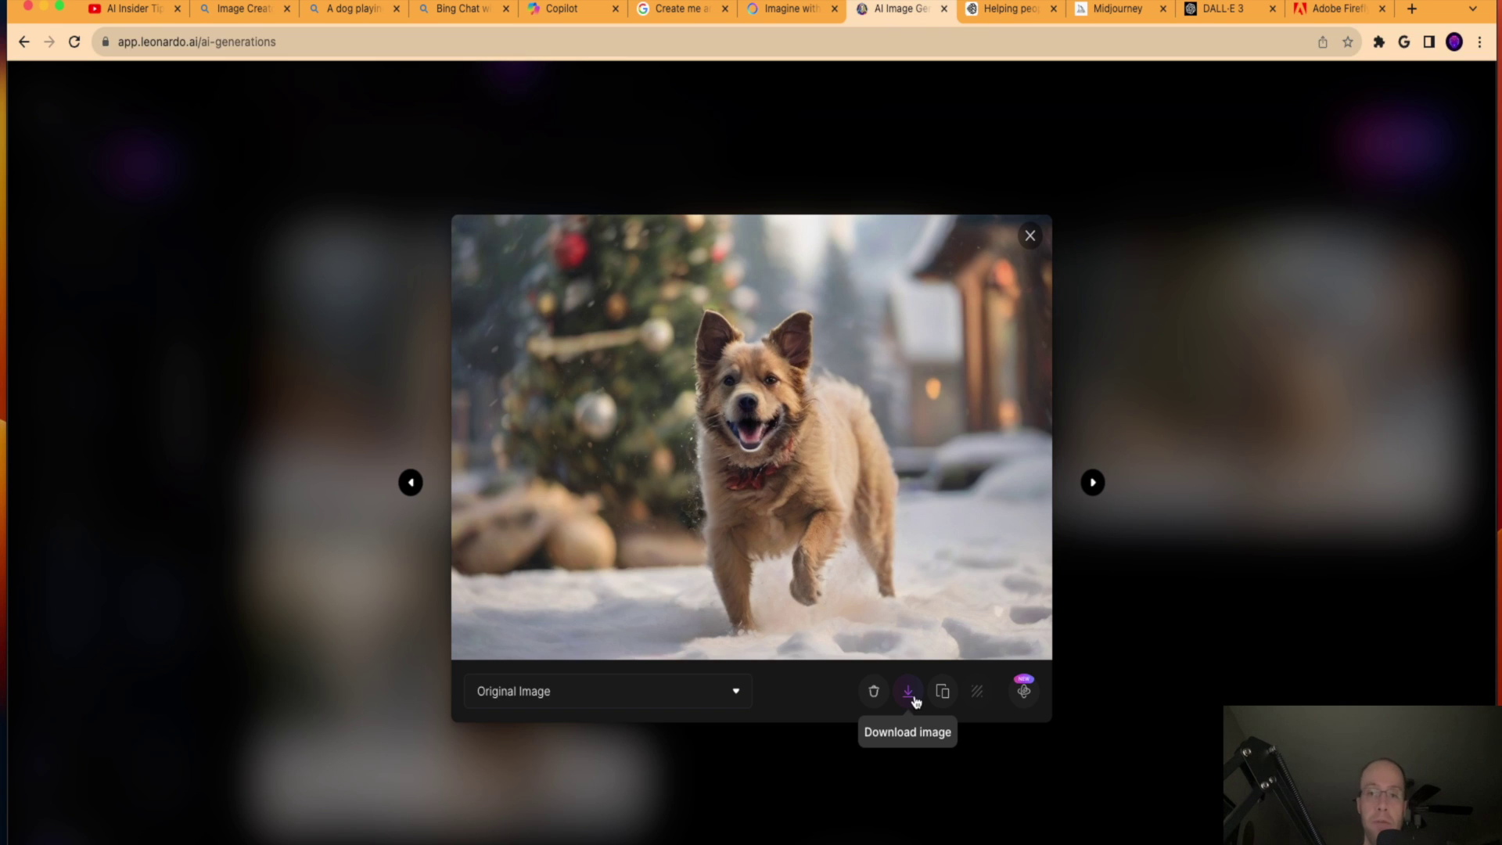
pyautogui.click(1030, 235)
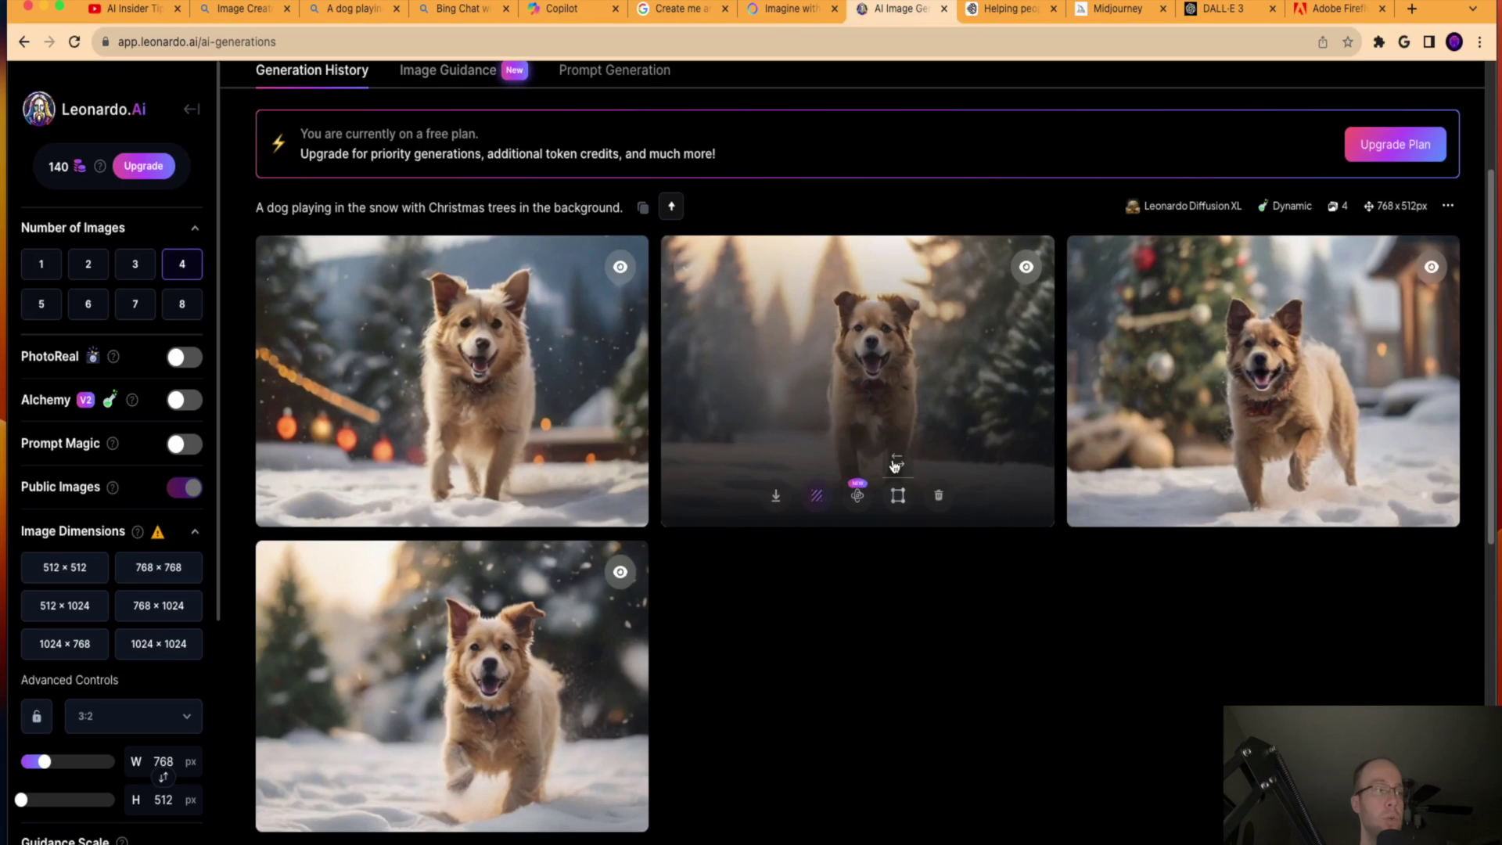
pyautogui.scroll(3, 936, 561)
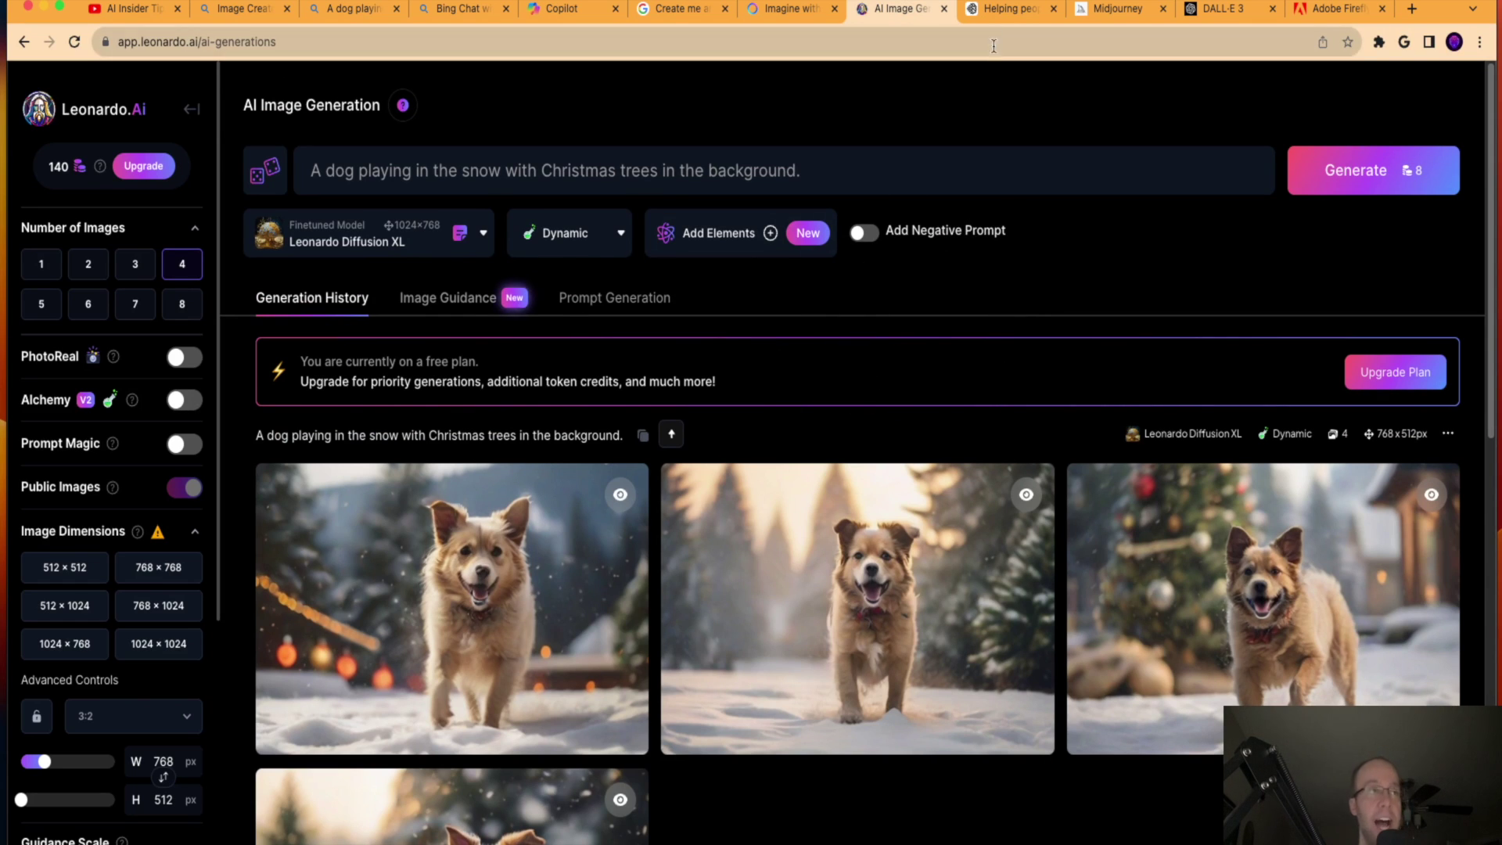
pyautogui.click(1001, 8)
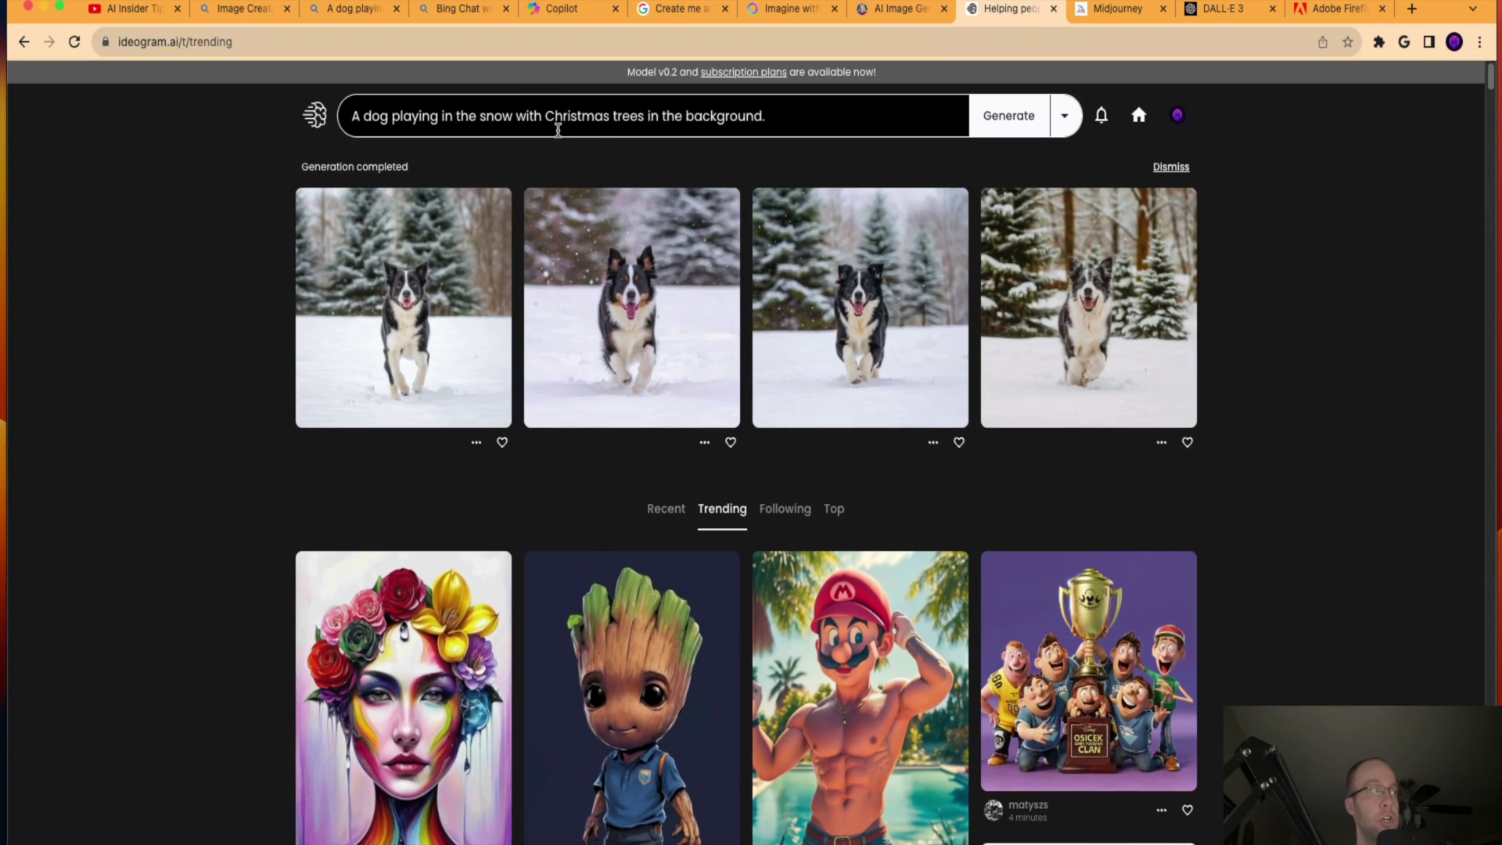
# Step: Reload ideogram.ai from its bare address to clear the earlier dog results
pyautogui.moveTo(180, 39); pyautogui.dragTo(219, 43)
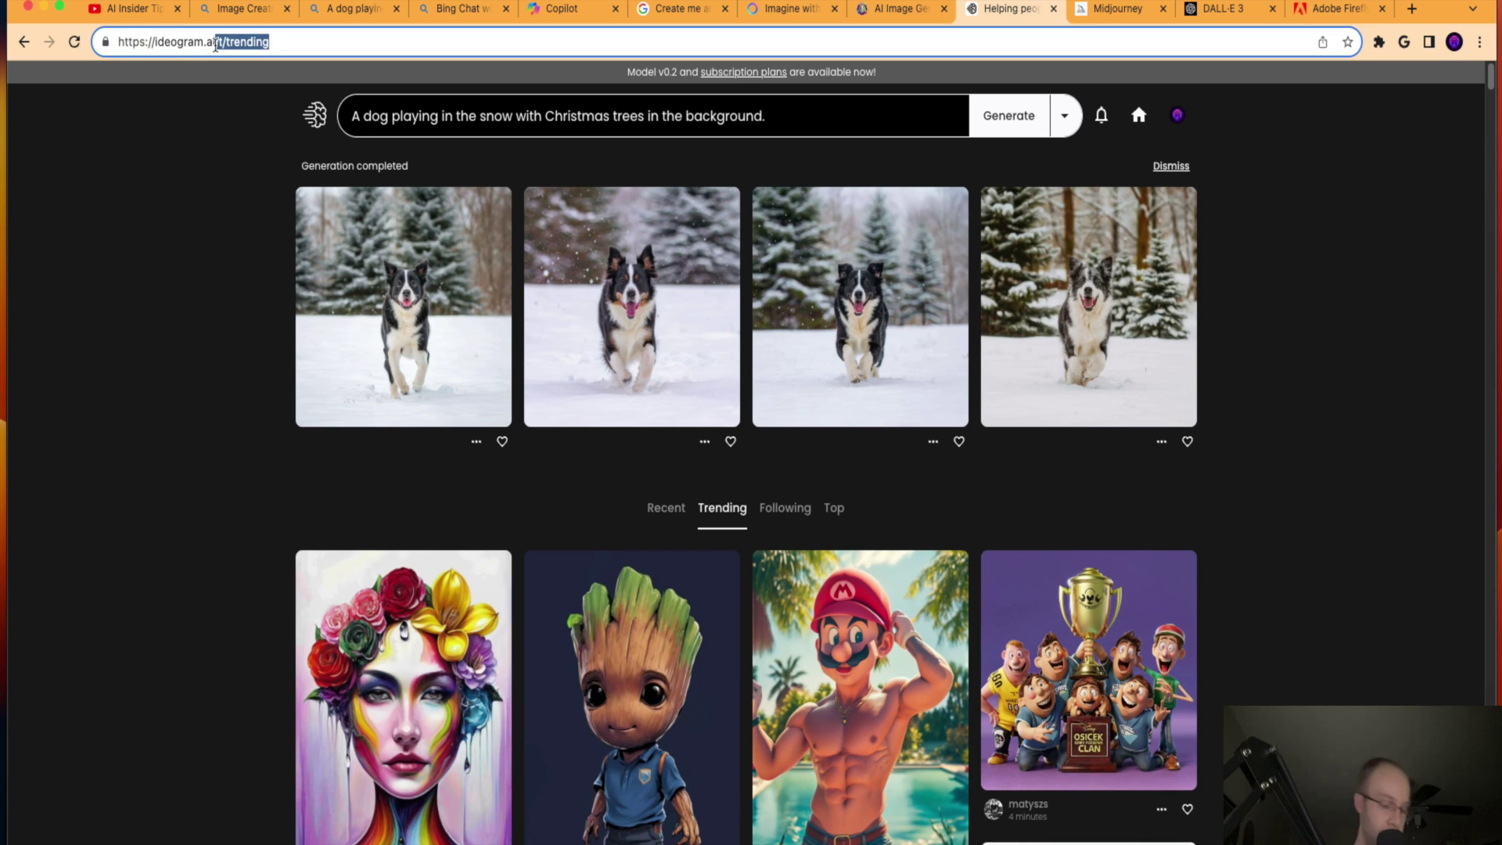
pyautogui.press('BackSpace')
pyautogui.click(438, 79)
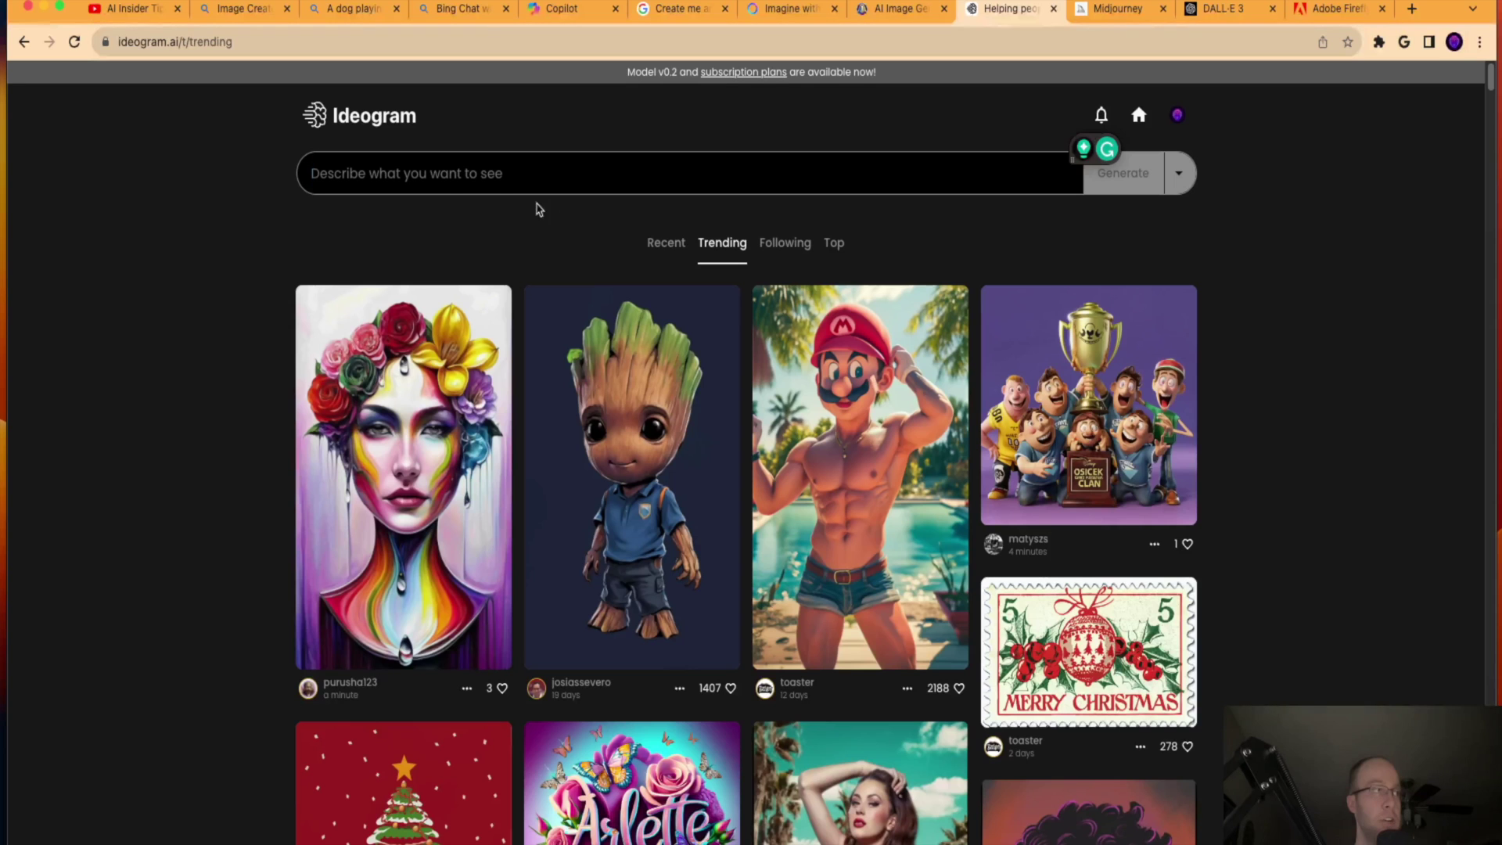
pyautogui.click(448, 185)
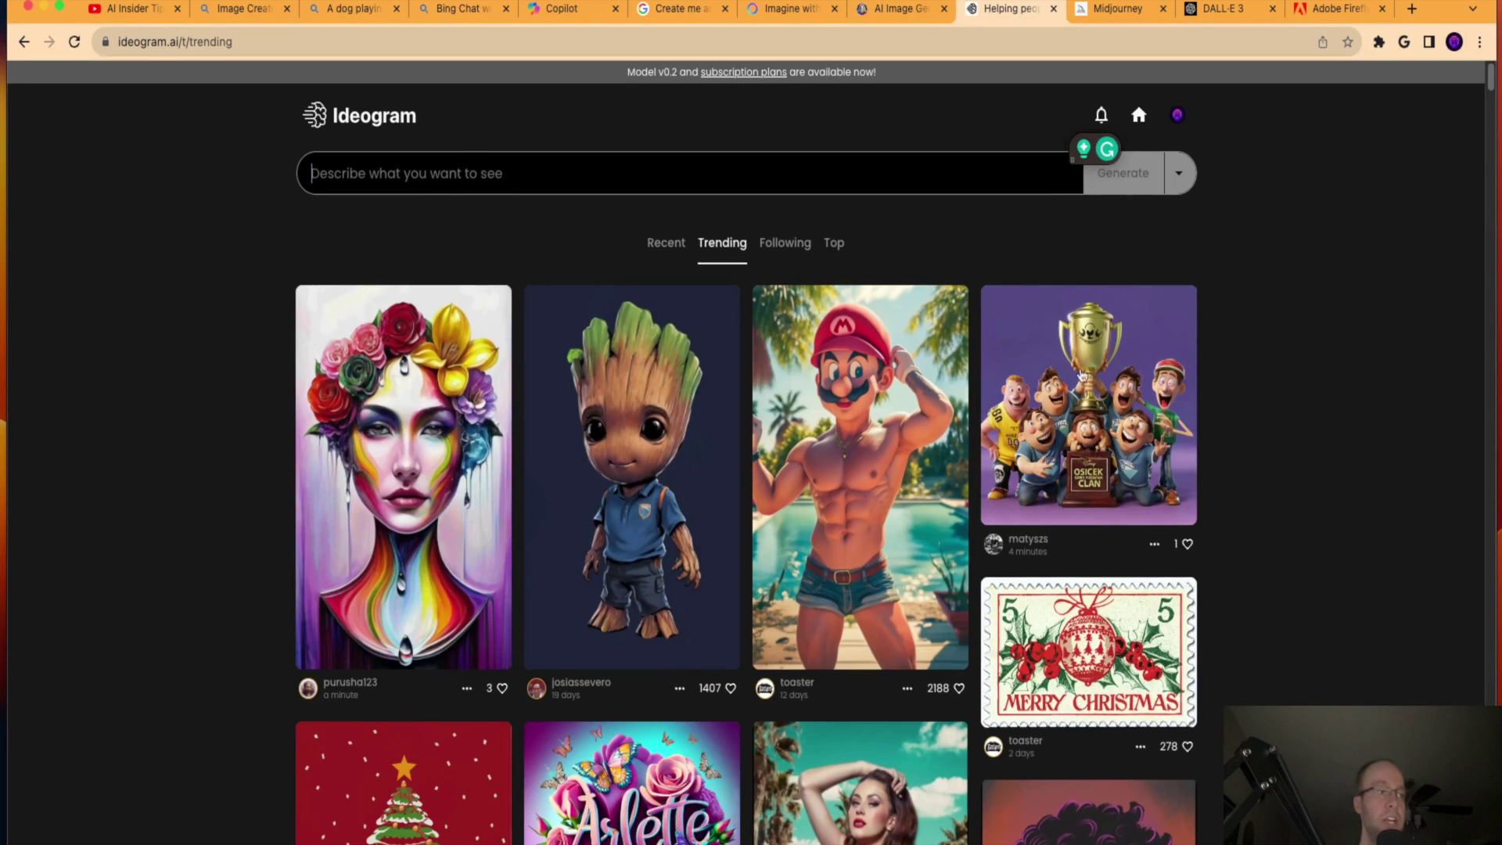
pyautogui.scroll(-10, 1082, 375)
pyautogui.scroll(10, 896, 300)
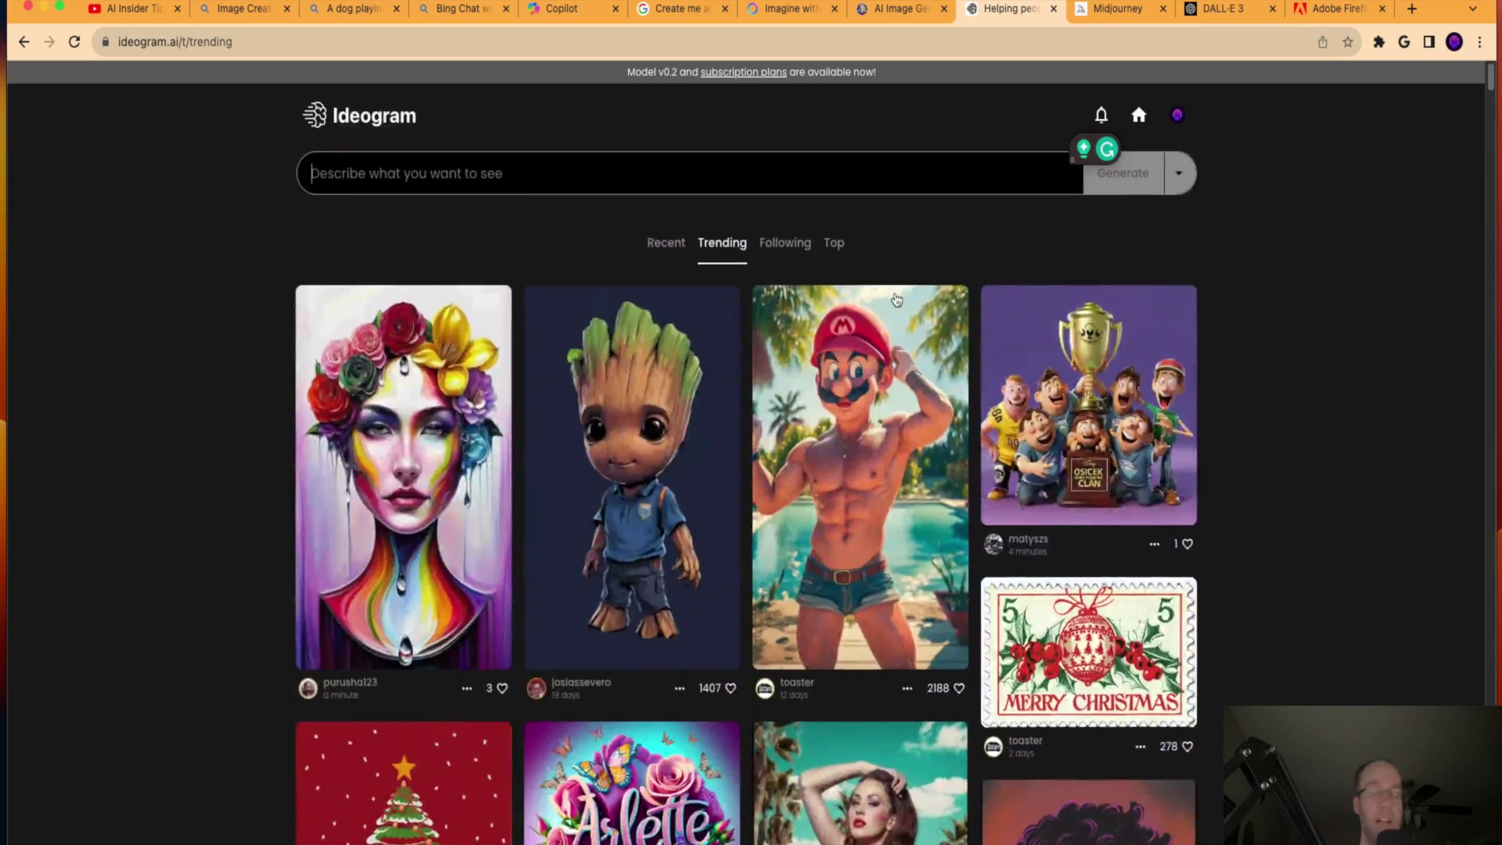
# Step: Browse the Recent community images, then switch back to the Trending feed
pyautogui.click(662, 245)
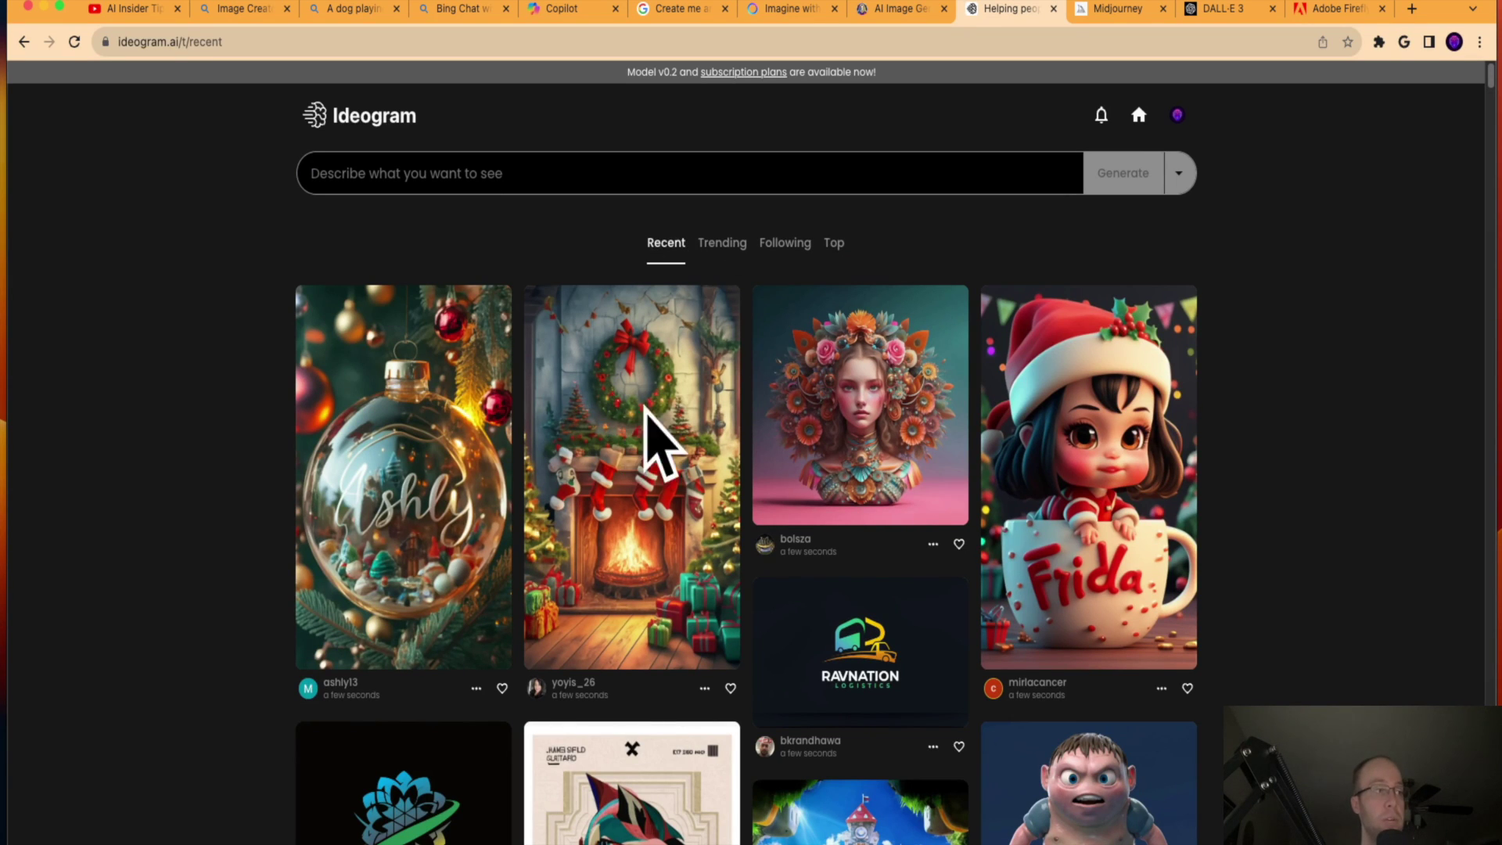
pyautogui.scroll(-5, 963, 492)
pyautogui.scroll(-5, 962, 491)
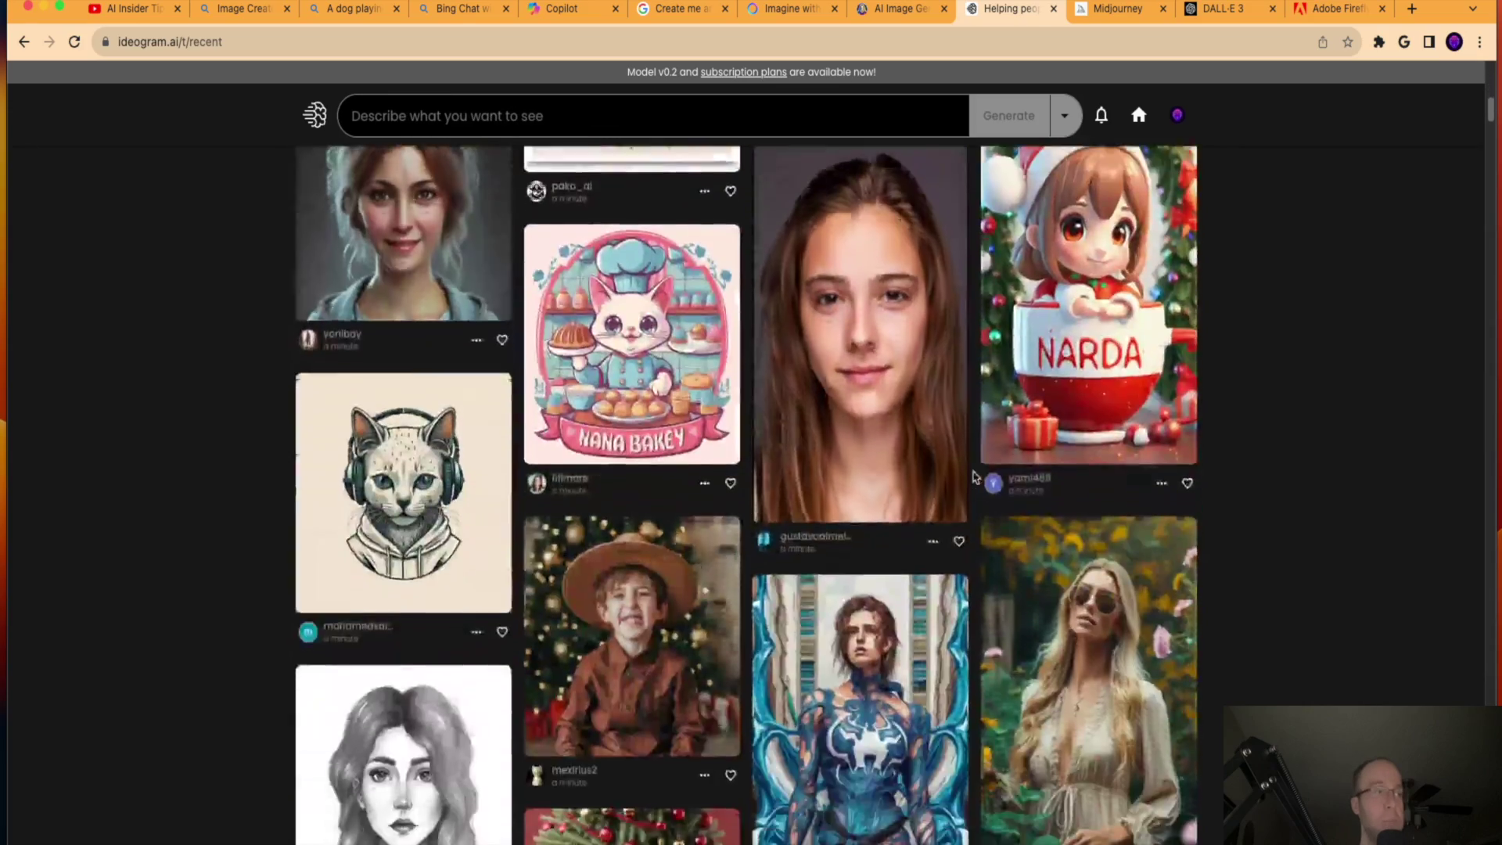
pyautogui.scroll(15, 963, 491)
pyautogui.click(720, 245)
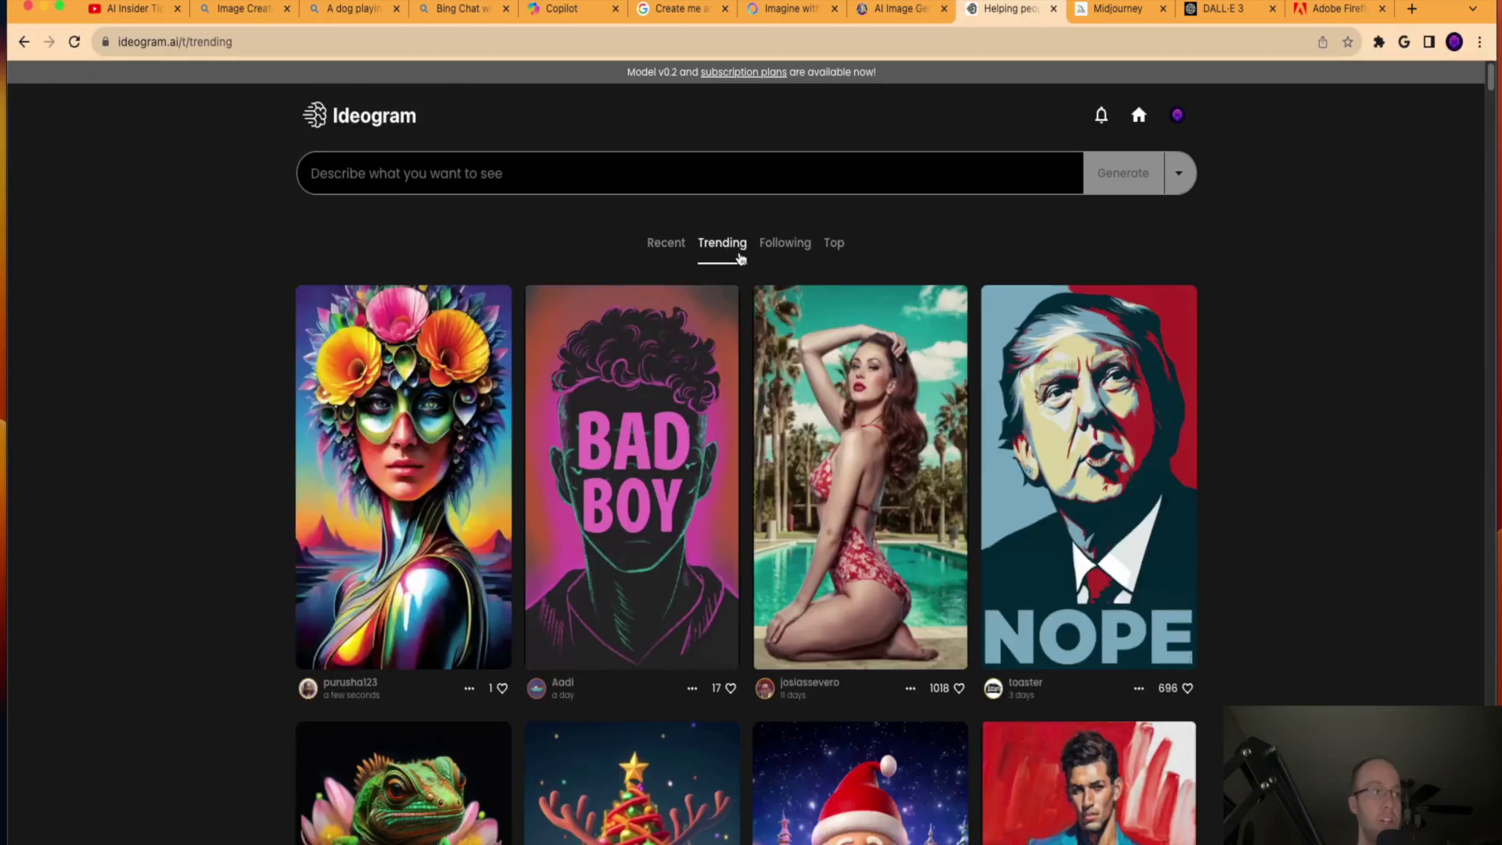
pyautogui.scroll(-12, 721, 249)
pyautogui.scroll(-20, 1016, 401)
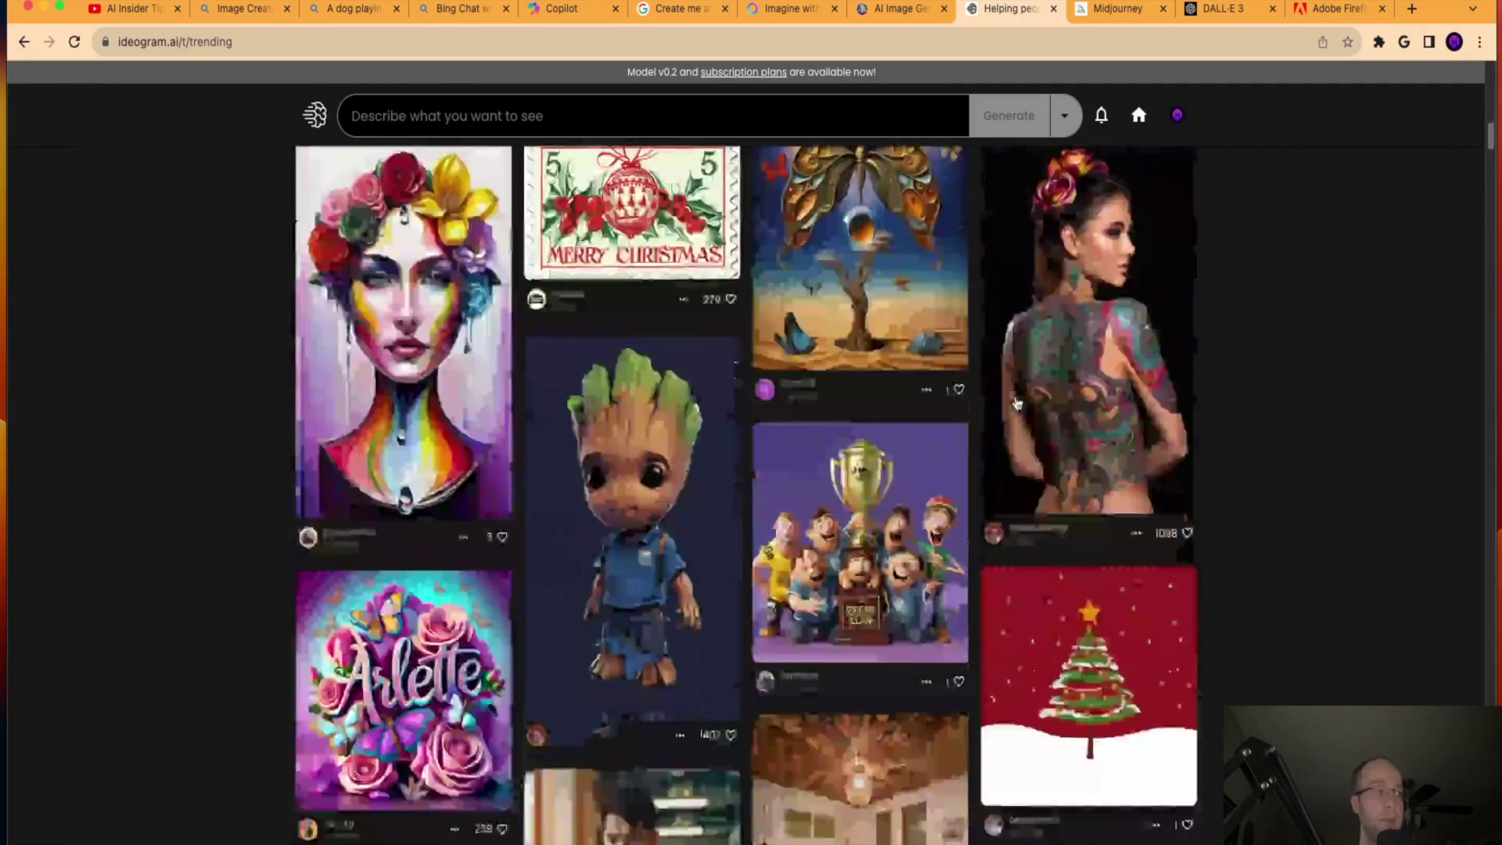
pyautogui.scroll(8, 1016, 400)
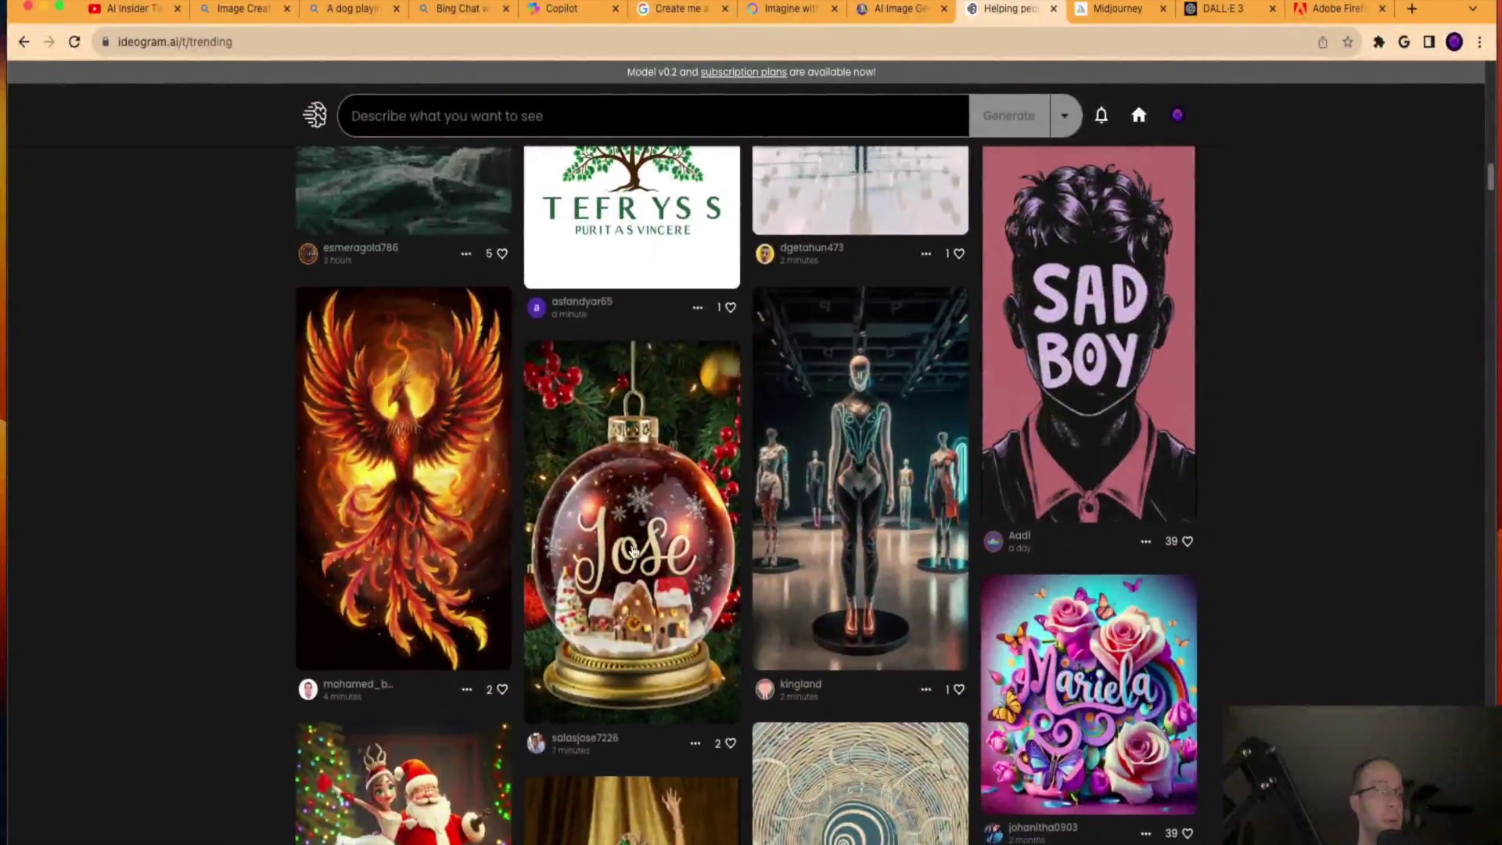
# Step: View the personalized Christmas ornament and Santa-and-princess image details, returning to Trending each time
pyautogui.click(632, 539)
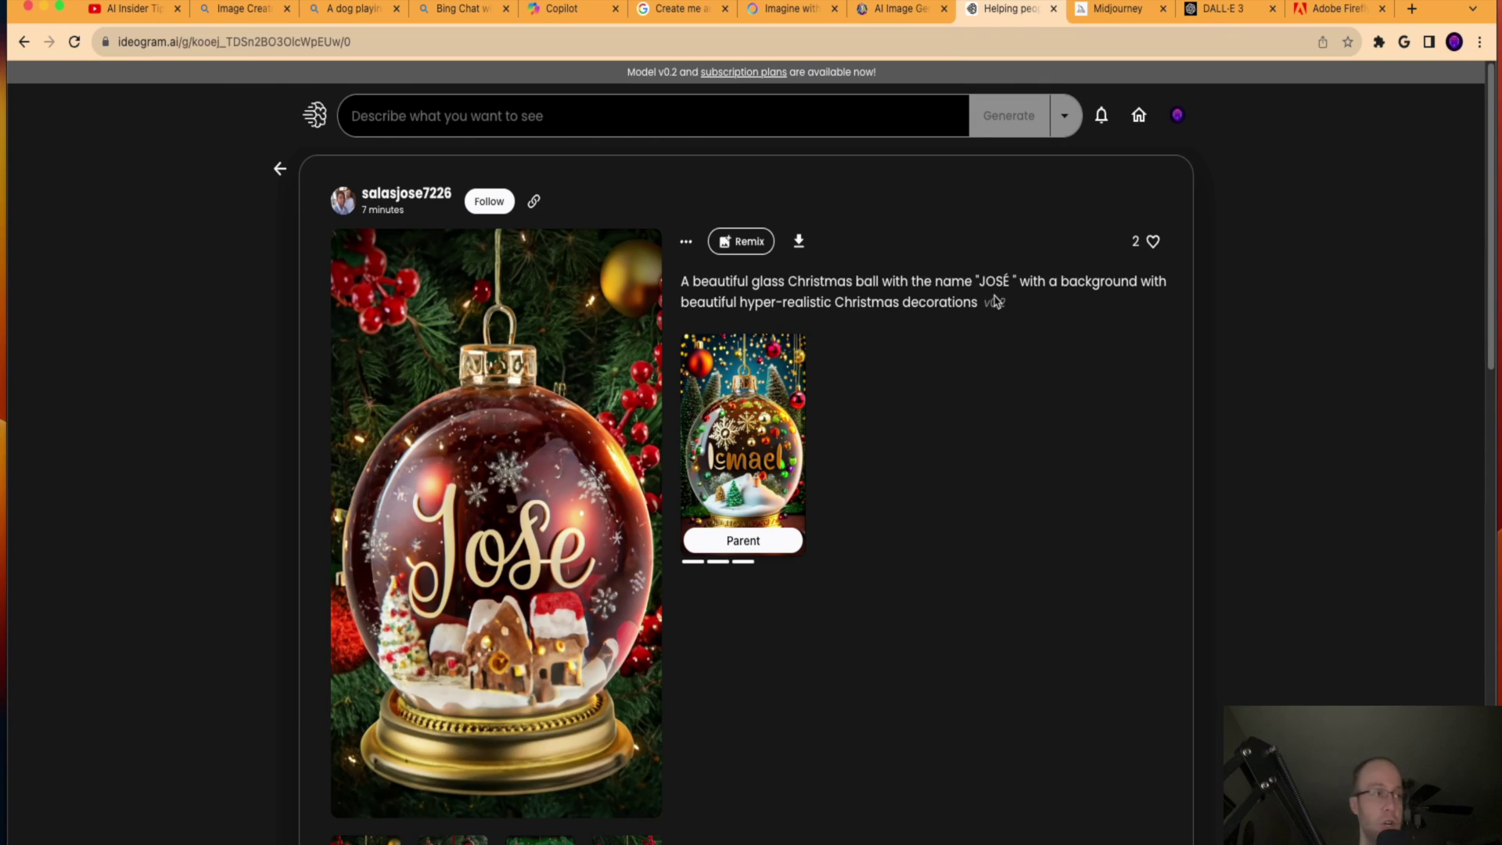
pyautogui.click(282, 171)
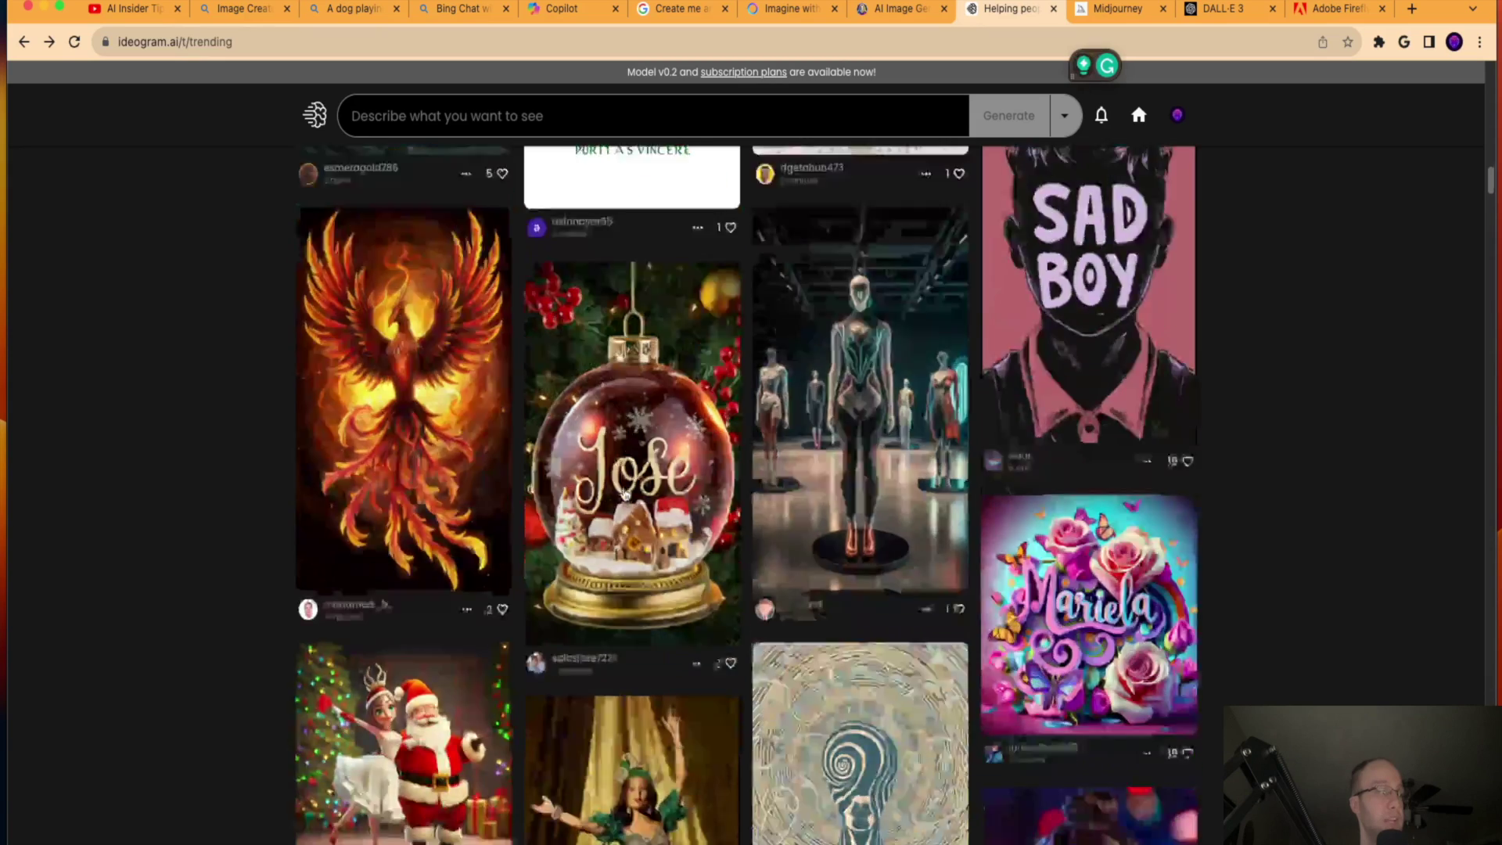
pyautogui.scroll(-5, 417, 313)
pyautogui.click(417, 314)
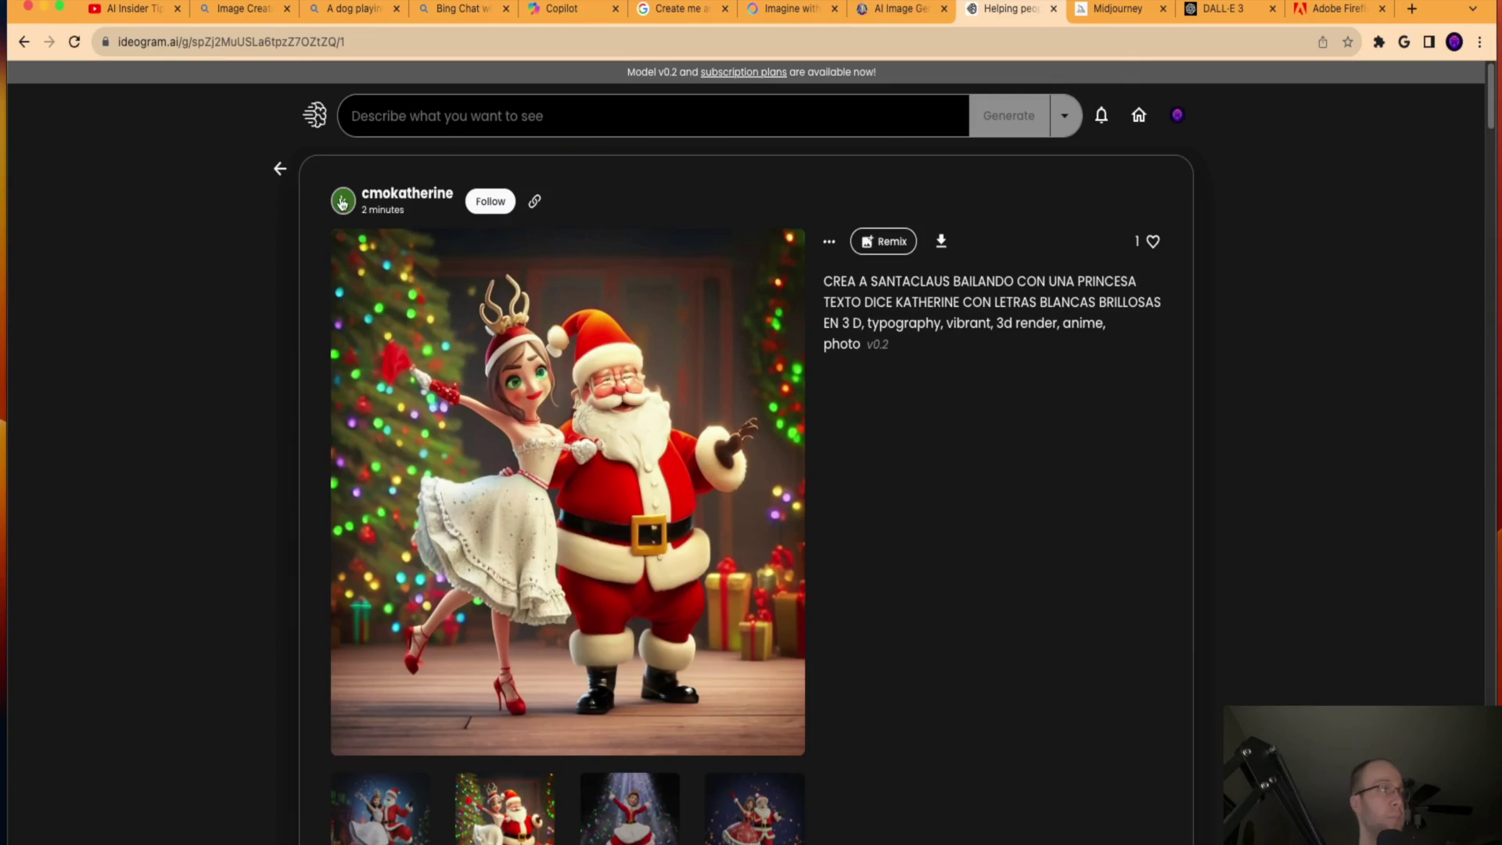
pyautogui.click(279, 168)
pyautogui.scroll(-10, 634, 344)
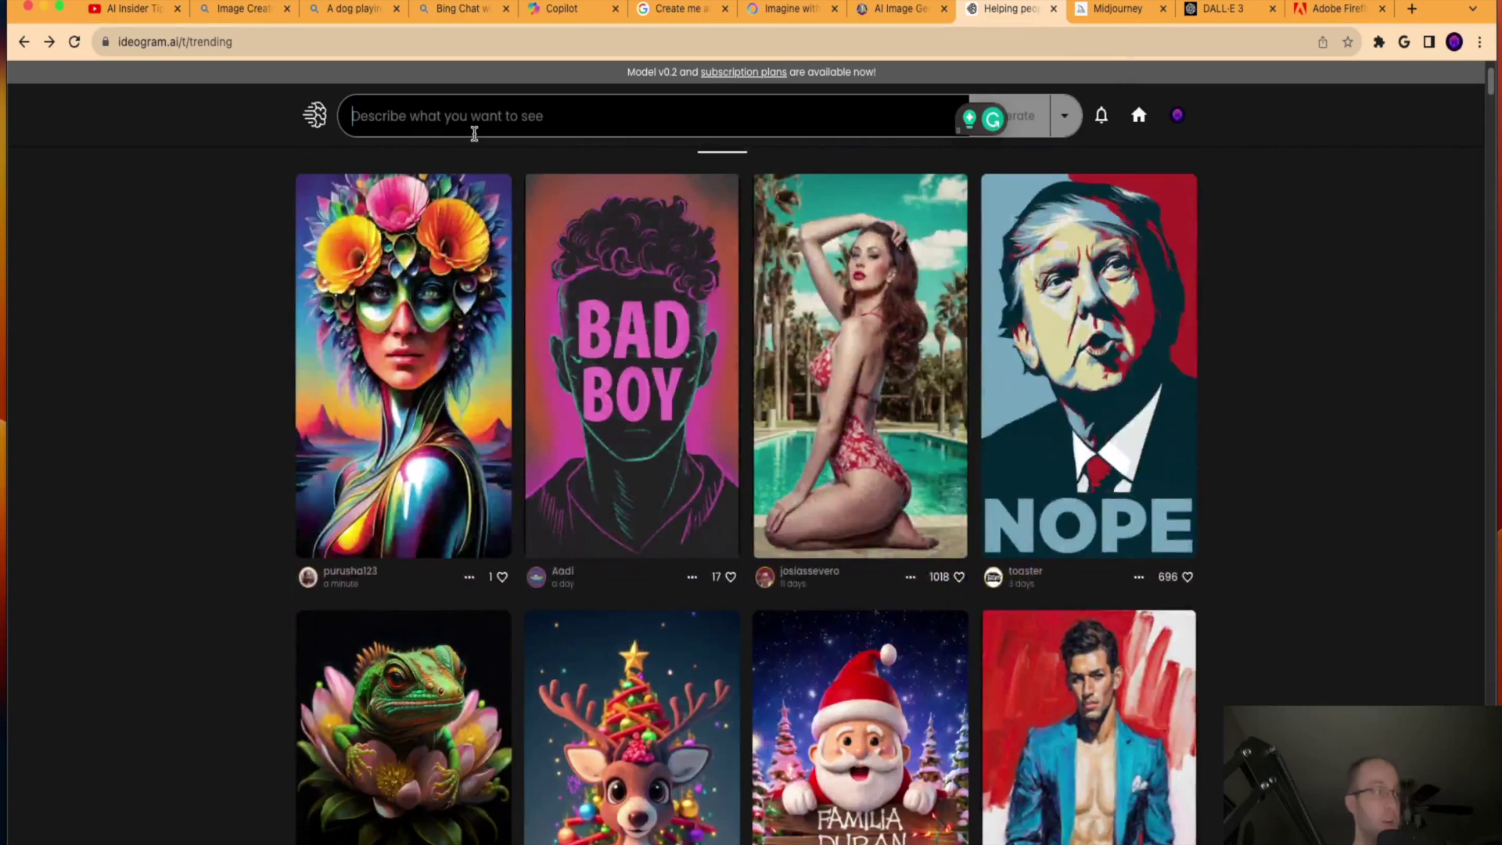
# Step: Paste the dog-in-snow-with-Christmas-trees prompt, generate, and view the results on the profile
pyautogui.click(472, 124)
pyautogui.write('A dog playing in the snow with Christmas trees in the background.')
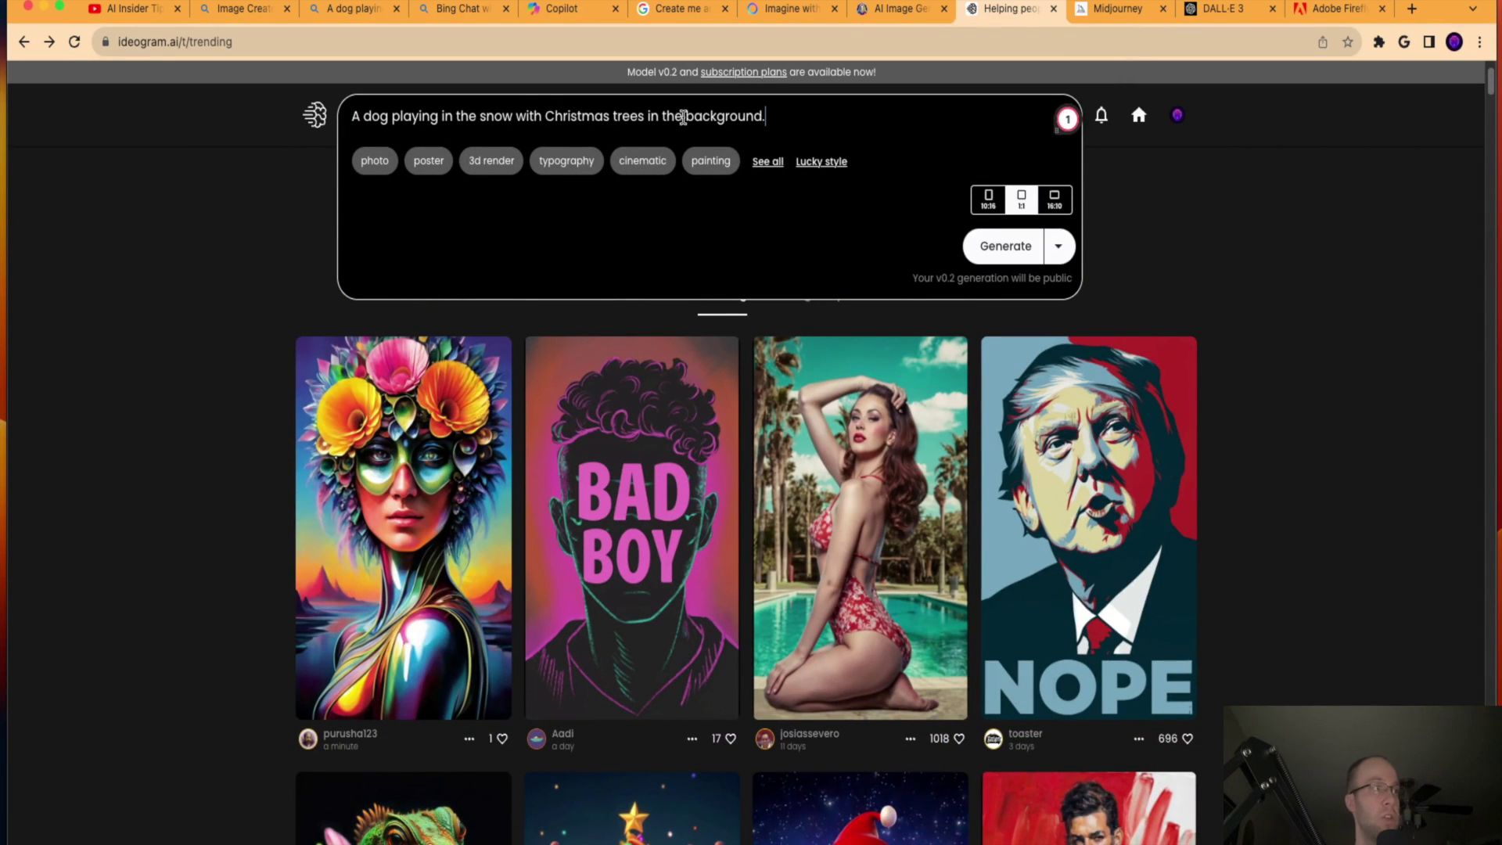
pyautogui.press('Return')
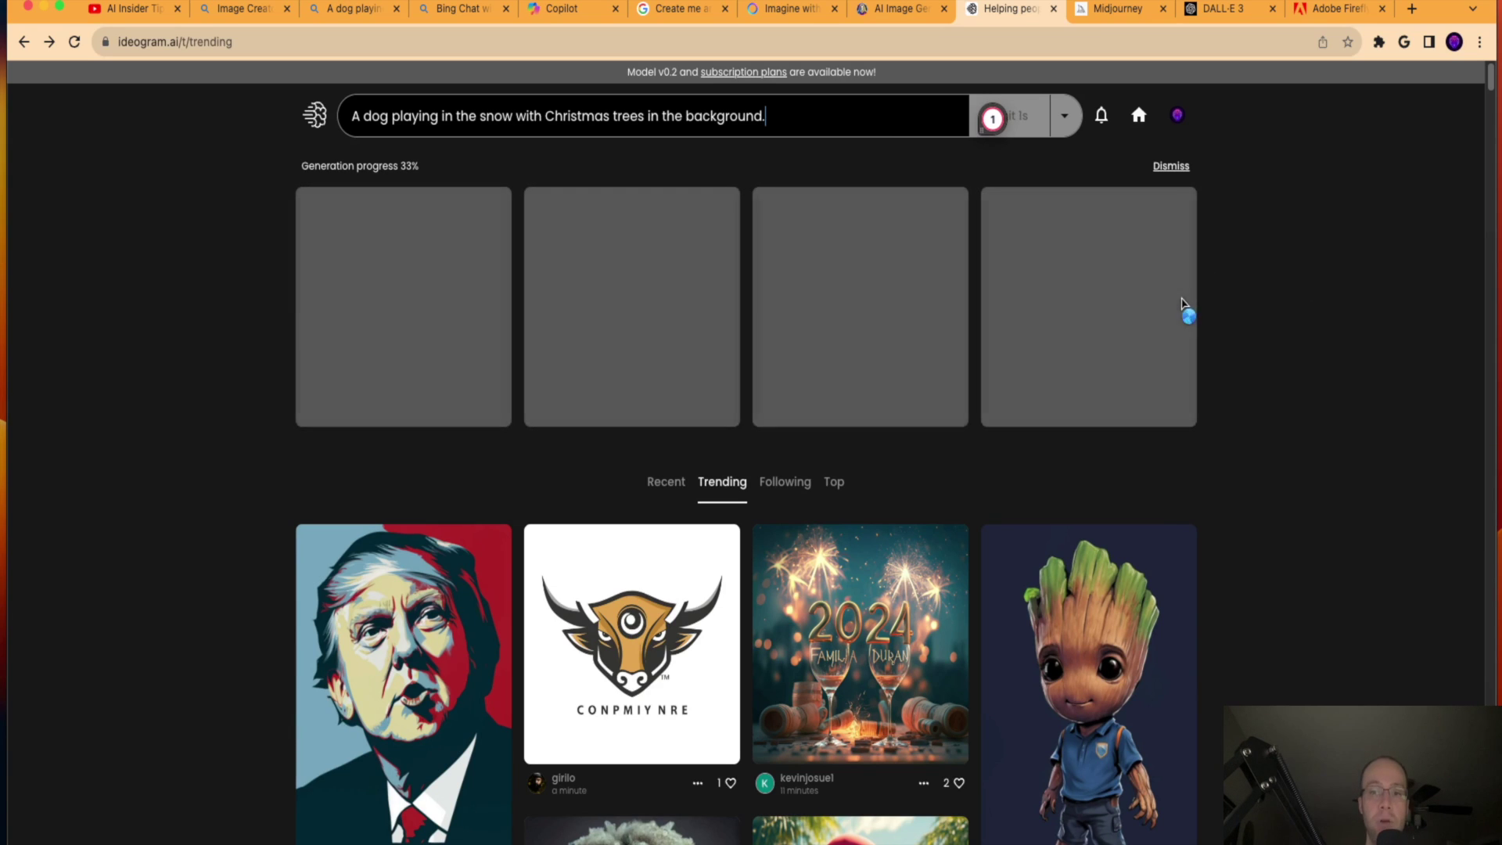
pyautogui.click(1177, 119)
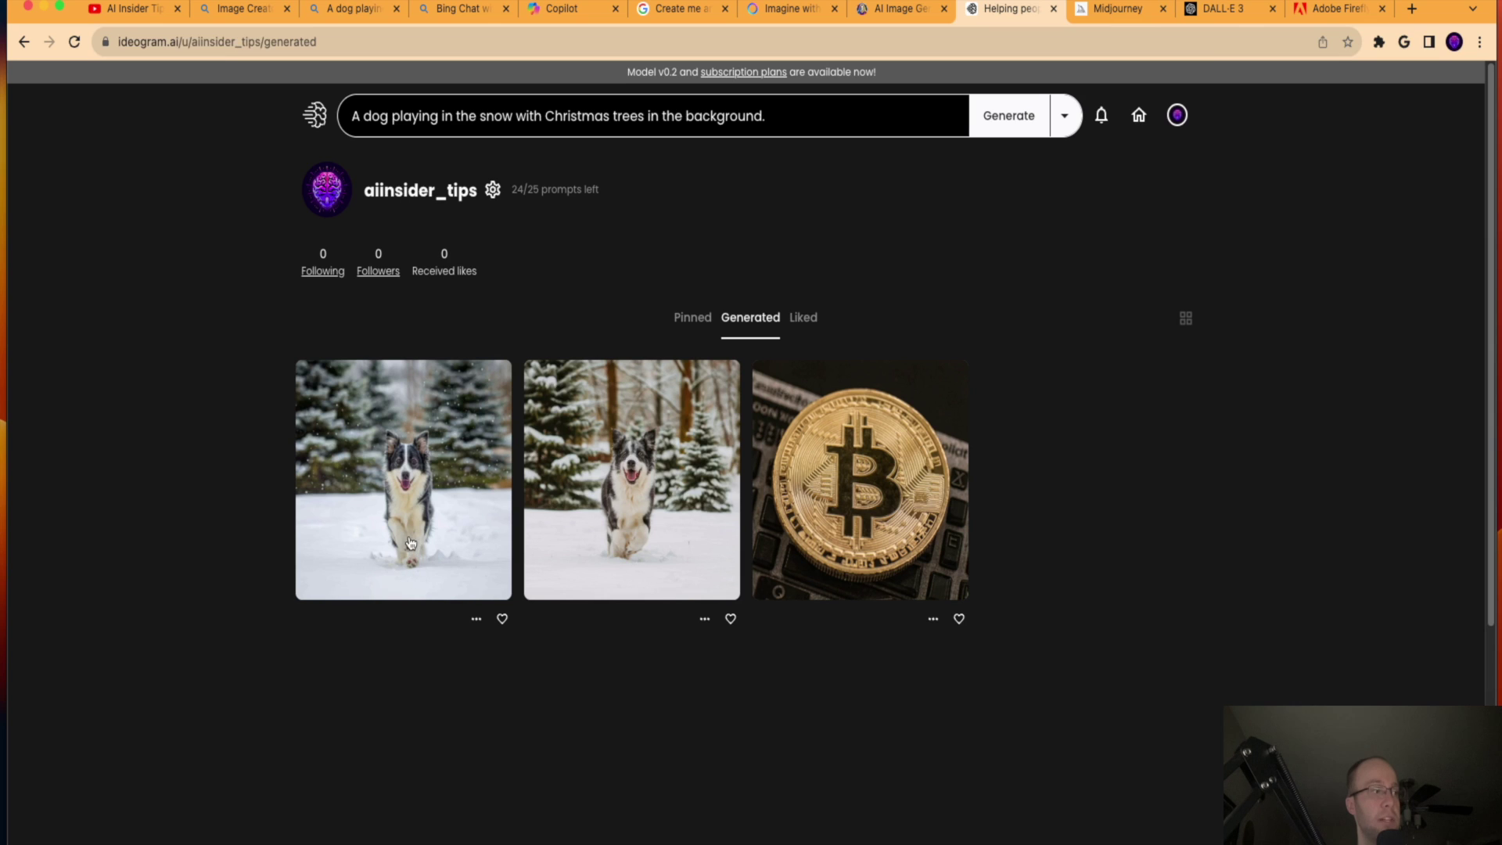
# Step: Open the first dog image and cycle through all four snowy dog variations
pyautogui.click(407, 452)
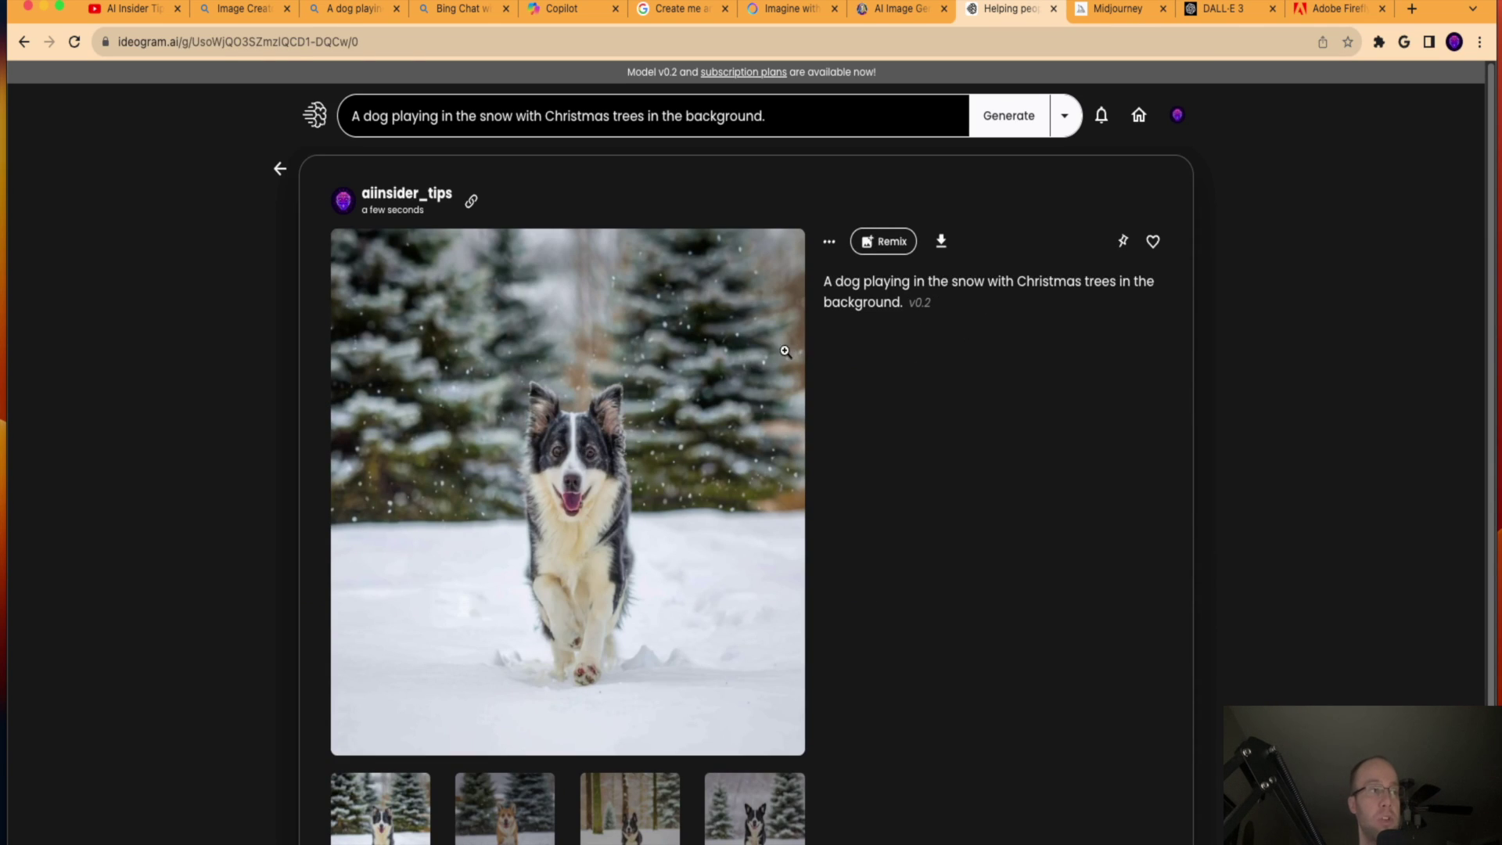
pyautogui.scroll(-2, 786, 351)
pyautogui.click(533, 740)
pyautogui.click(637, 741)
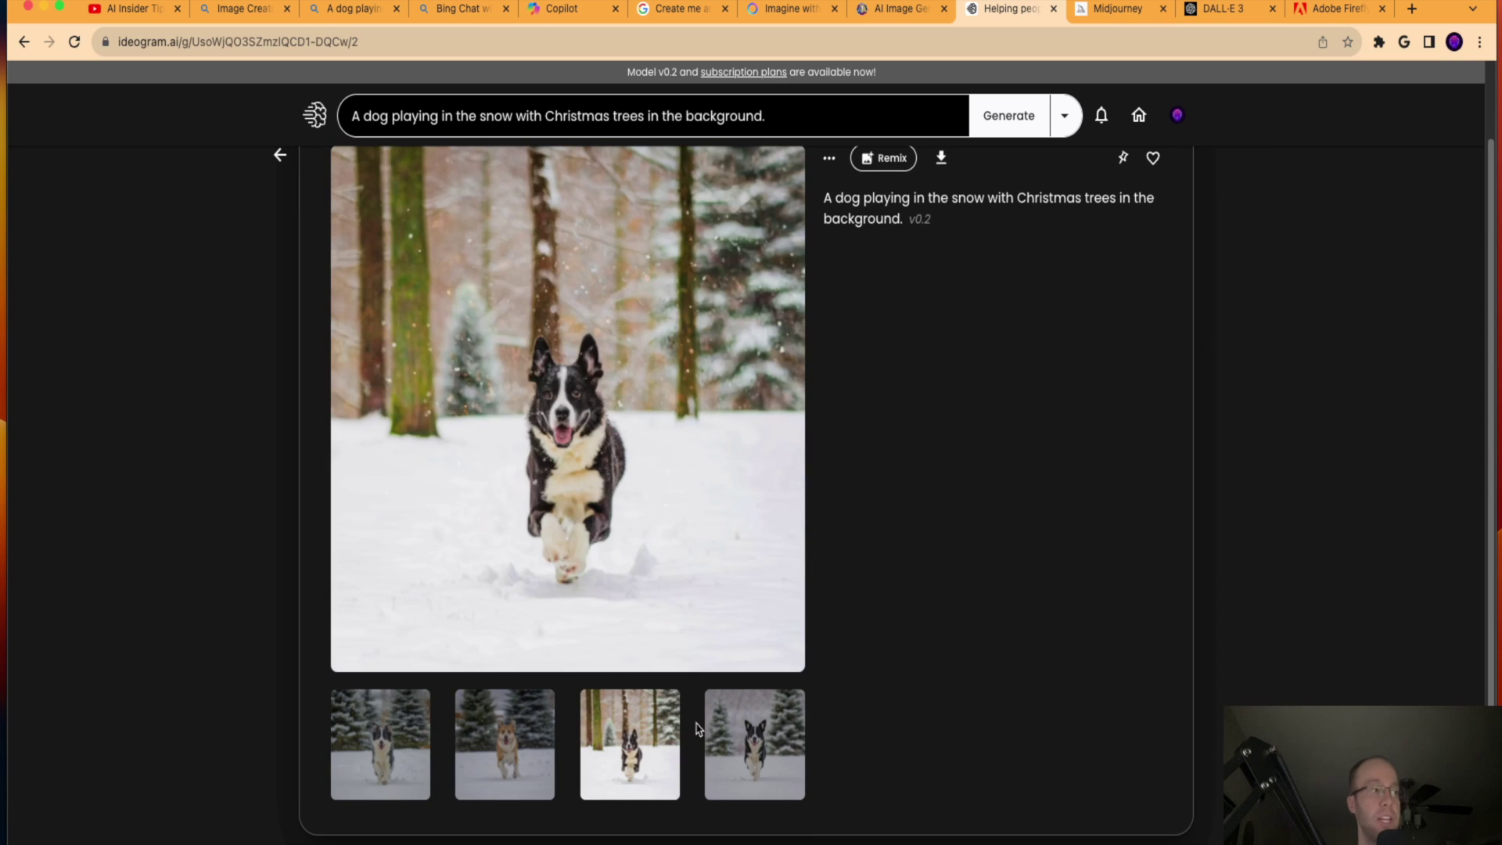
pyautogui.click(713, 725)
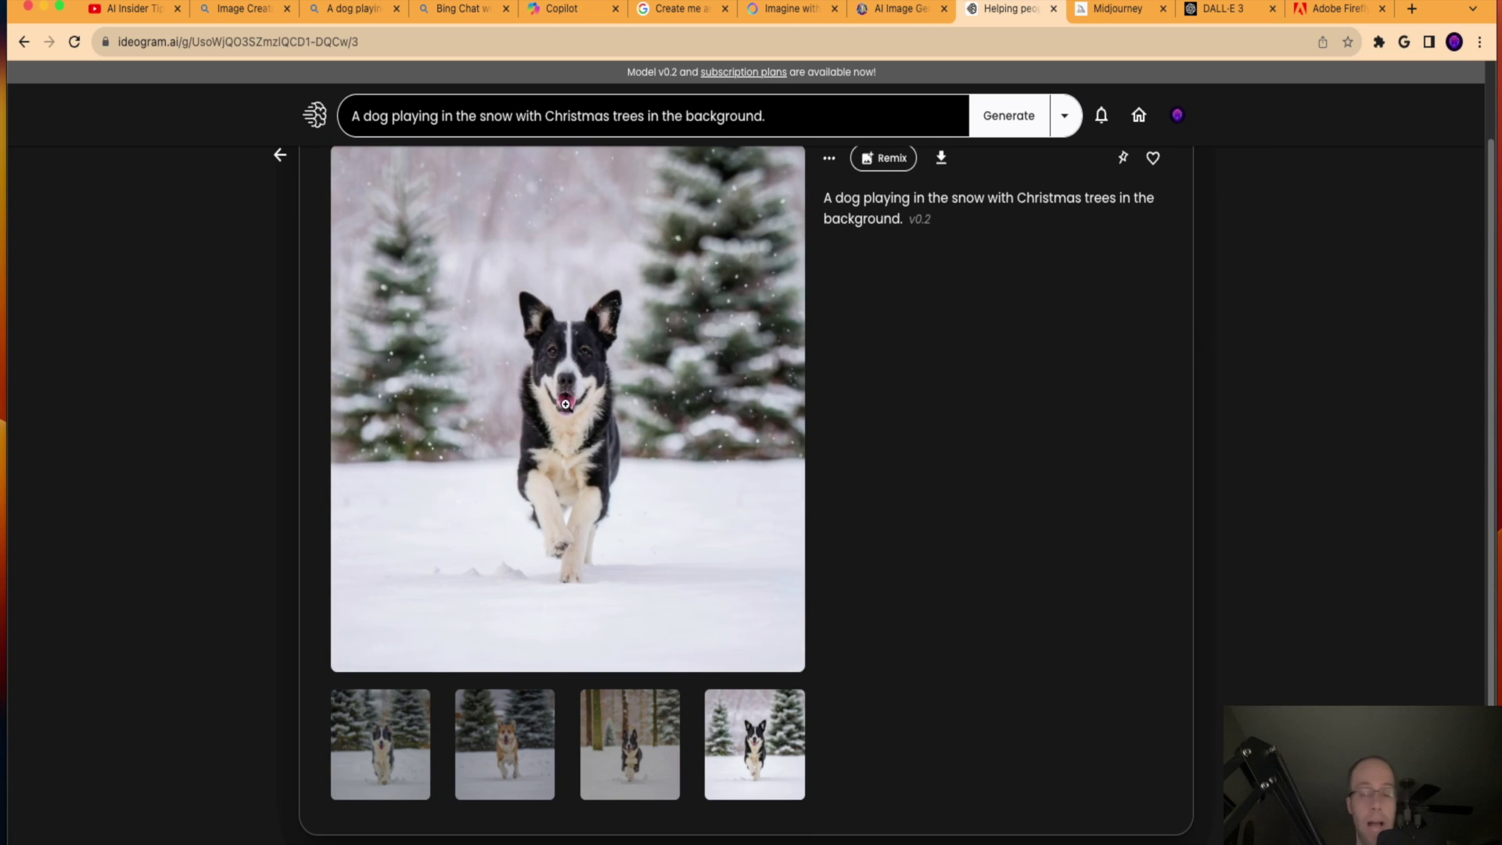
pyautogui.click(363, 782)
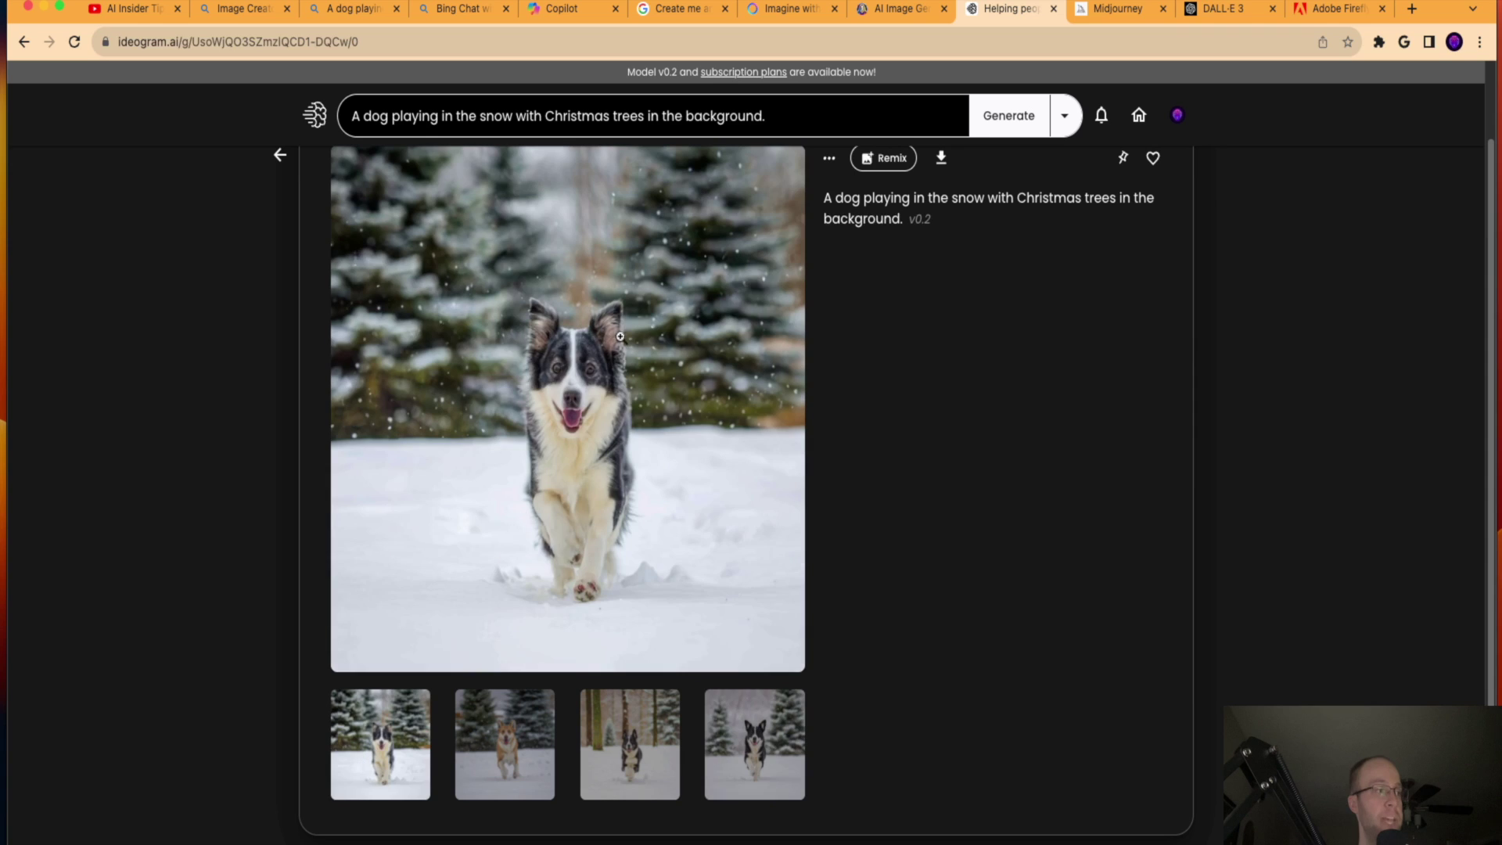
pyautogui.scroll(2, 646, 454)
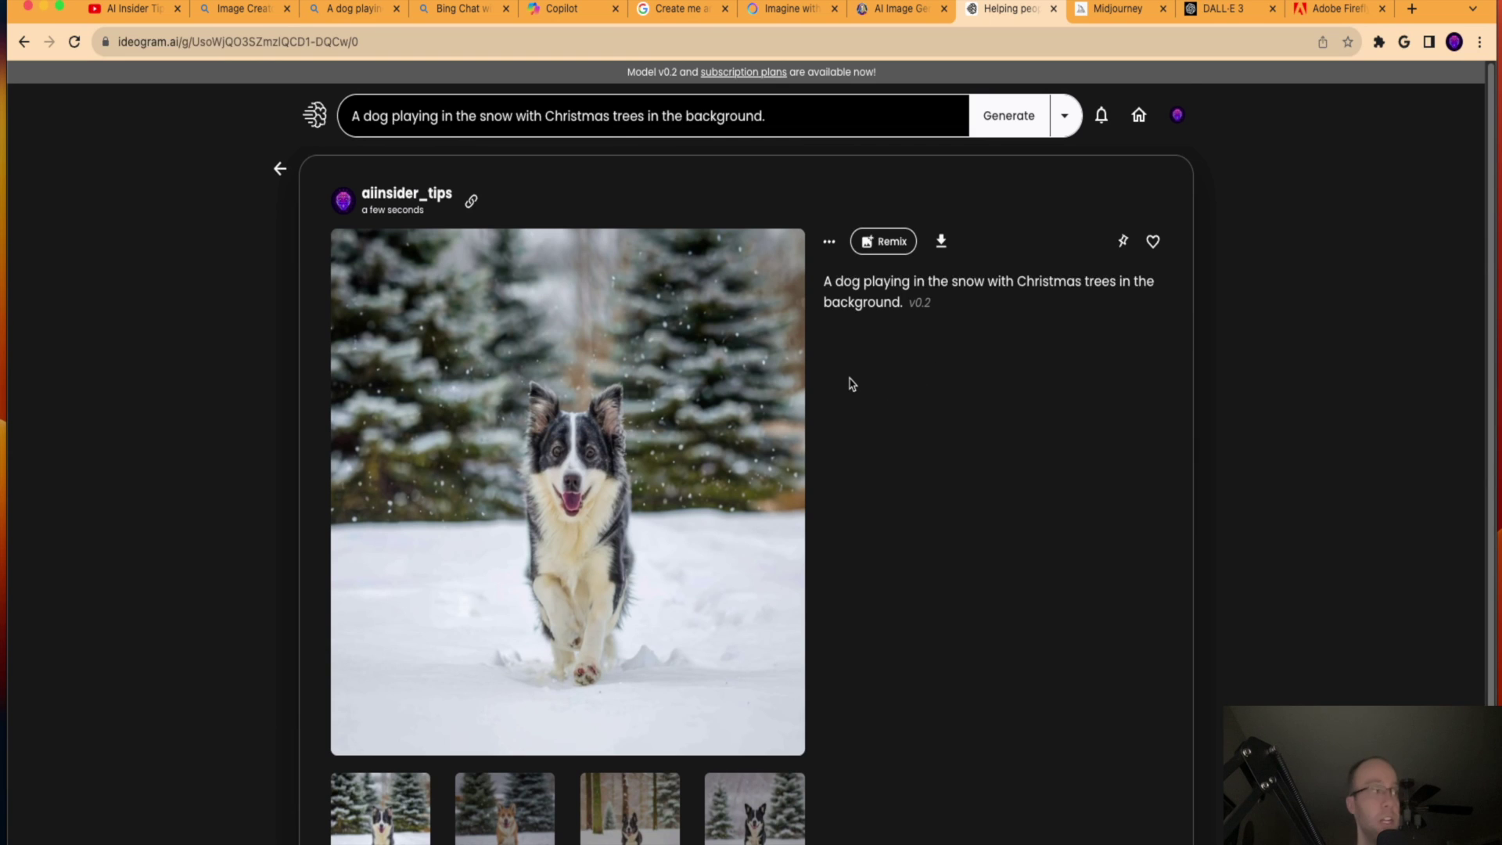
# Step: Return to the Trending feed via the Ideogram logo and scroll through it
pyautogui.click(313, 117)
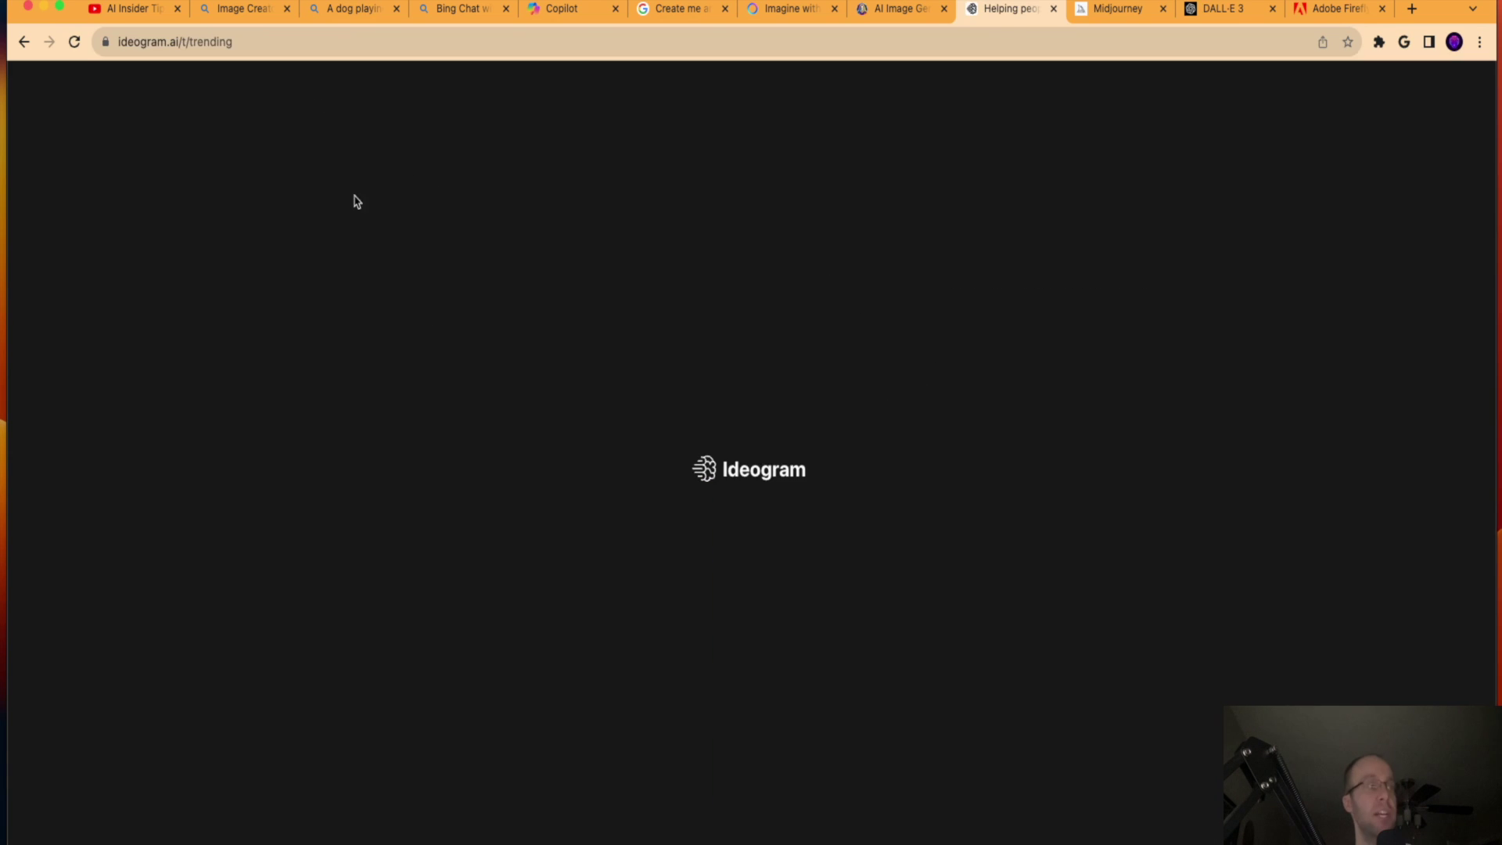
pyautogui.scroll(-8, 962, 446)
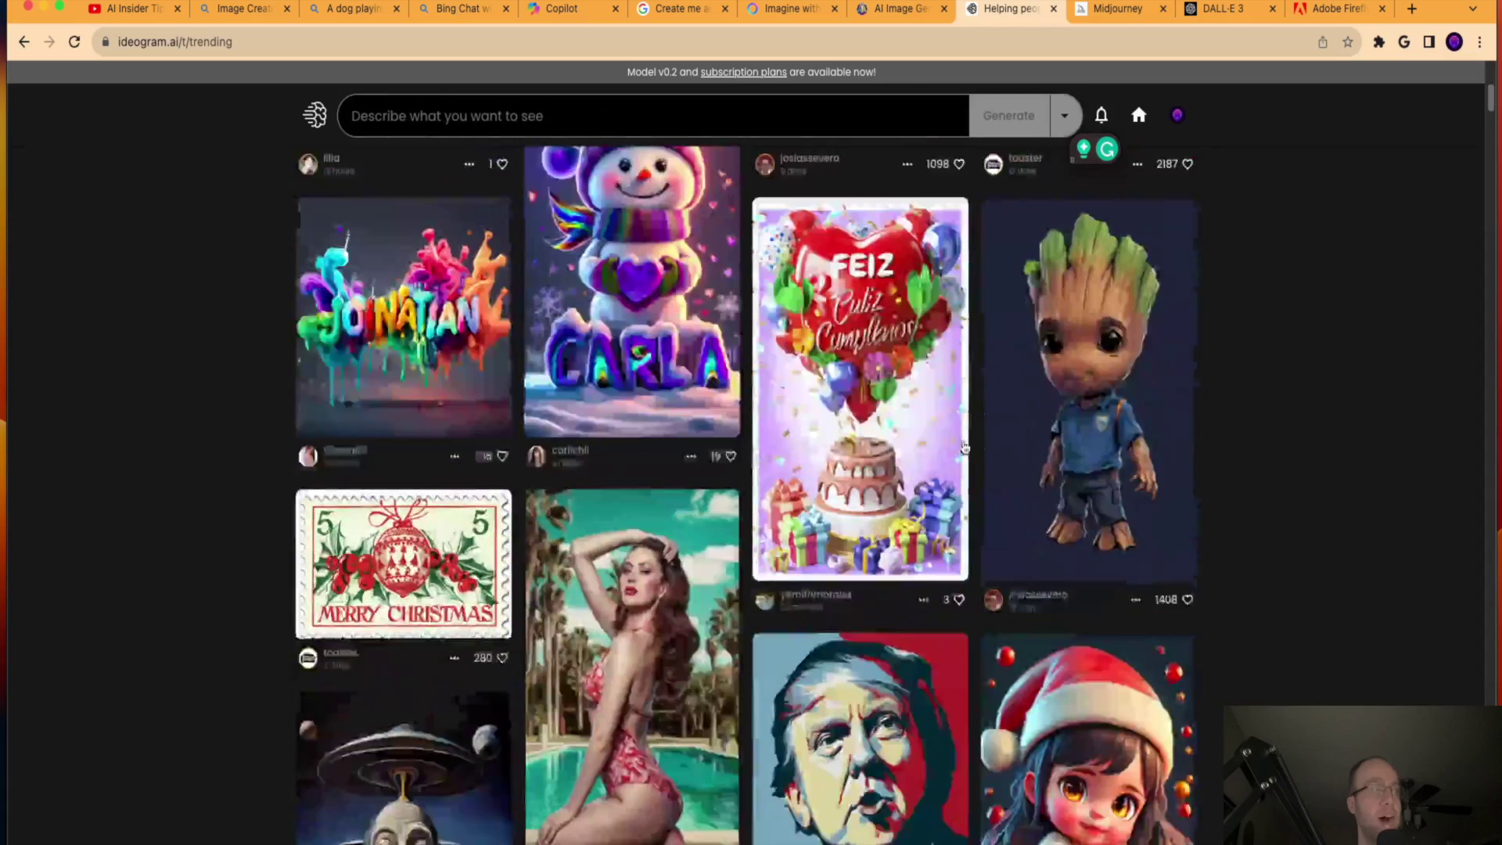
pyautogui.scroll(-3, 691, 378)
pyautogui.scroll(10, 905, 258)
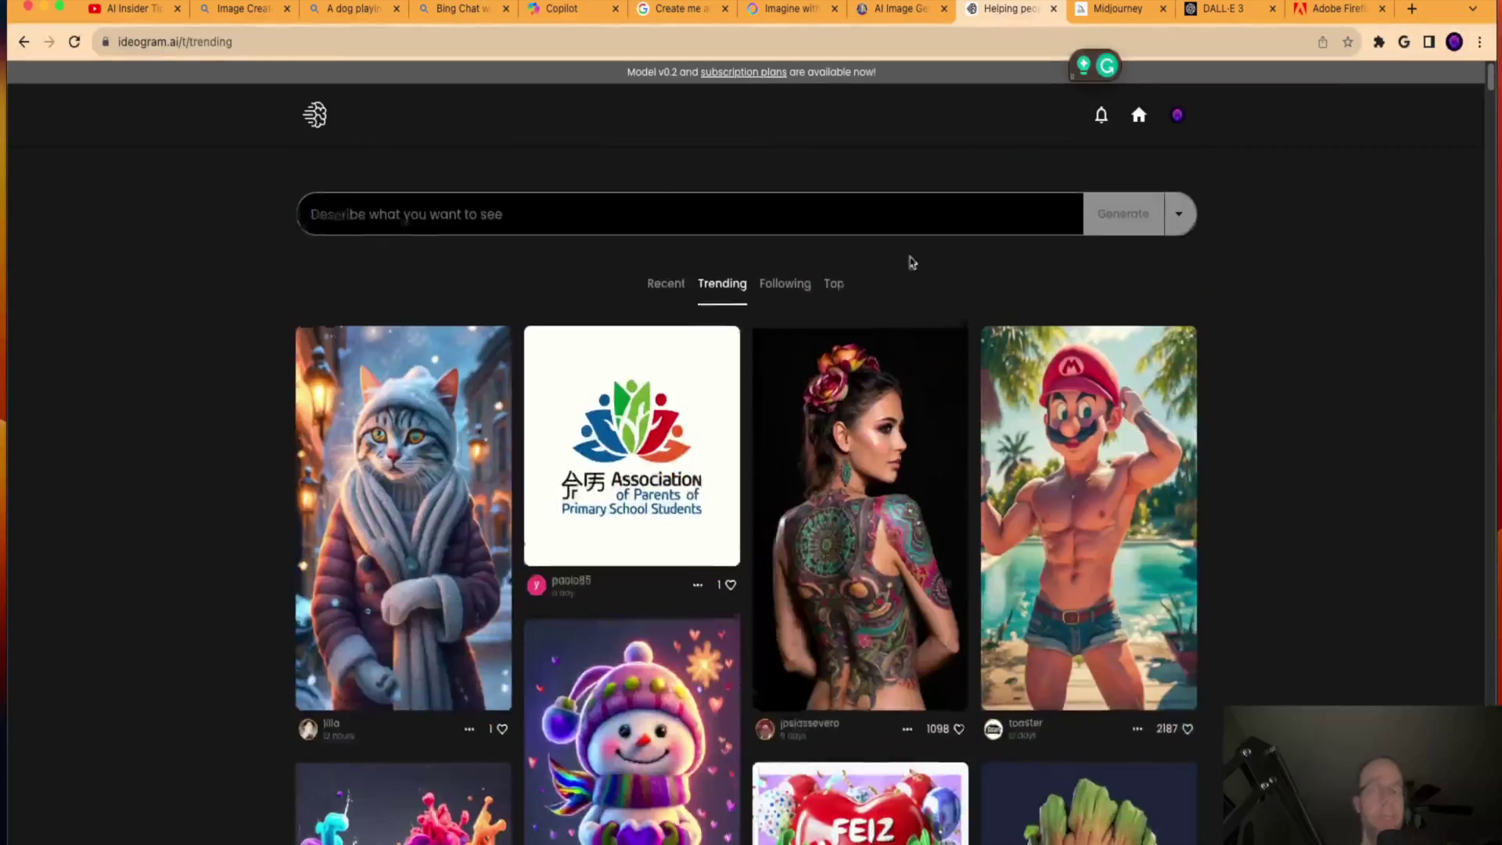
pyautogui.click(1115, 8)
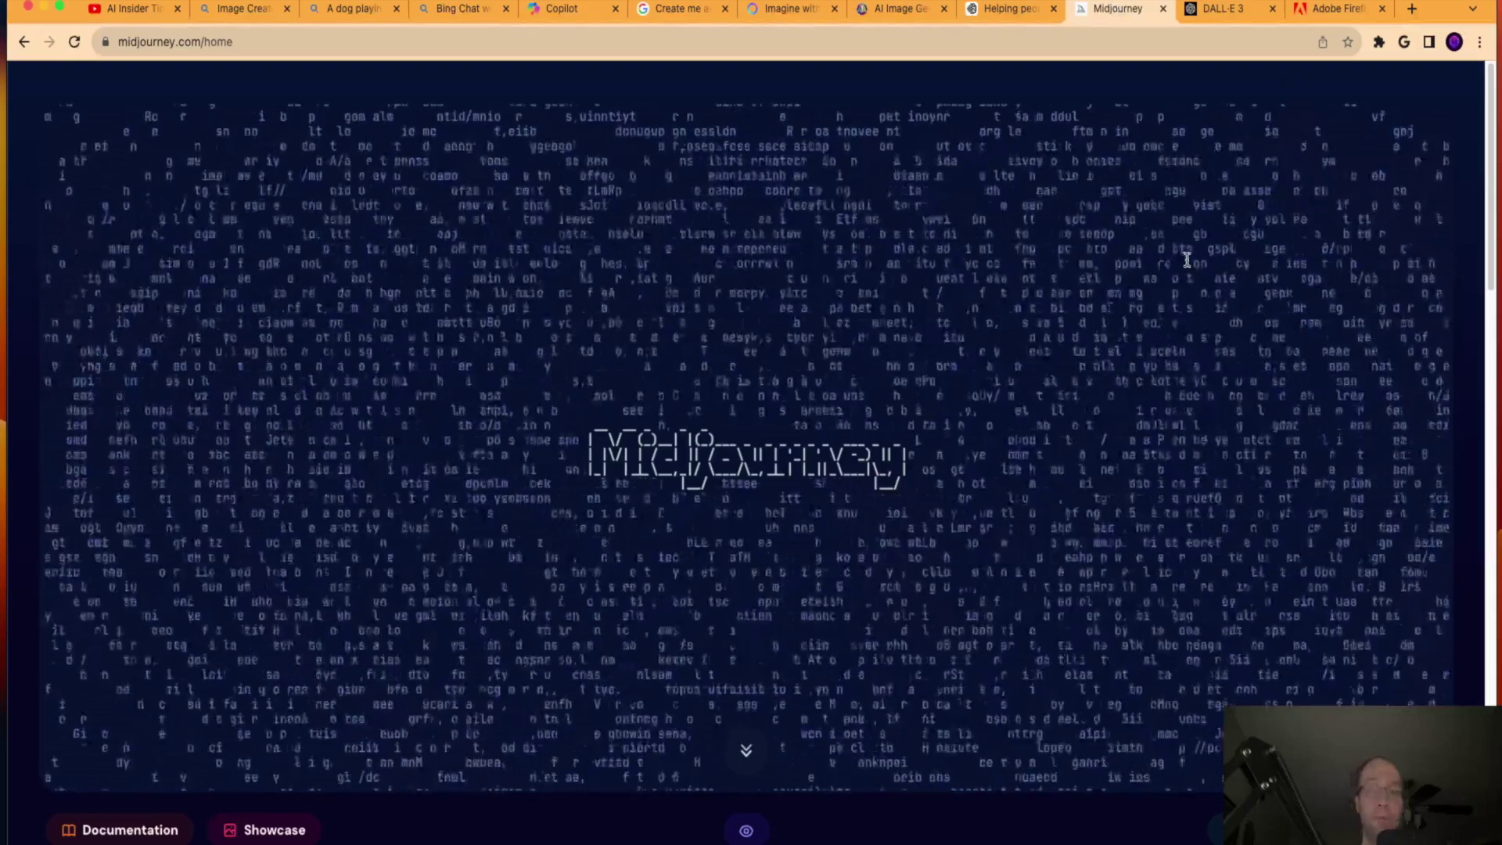
pyautogui.scroll(-1, 1186, 260)
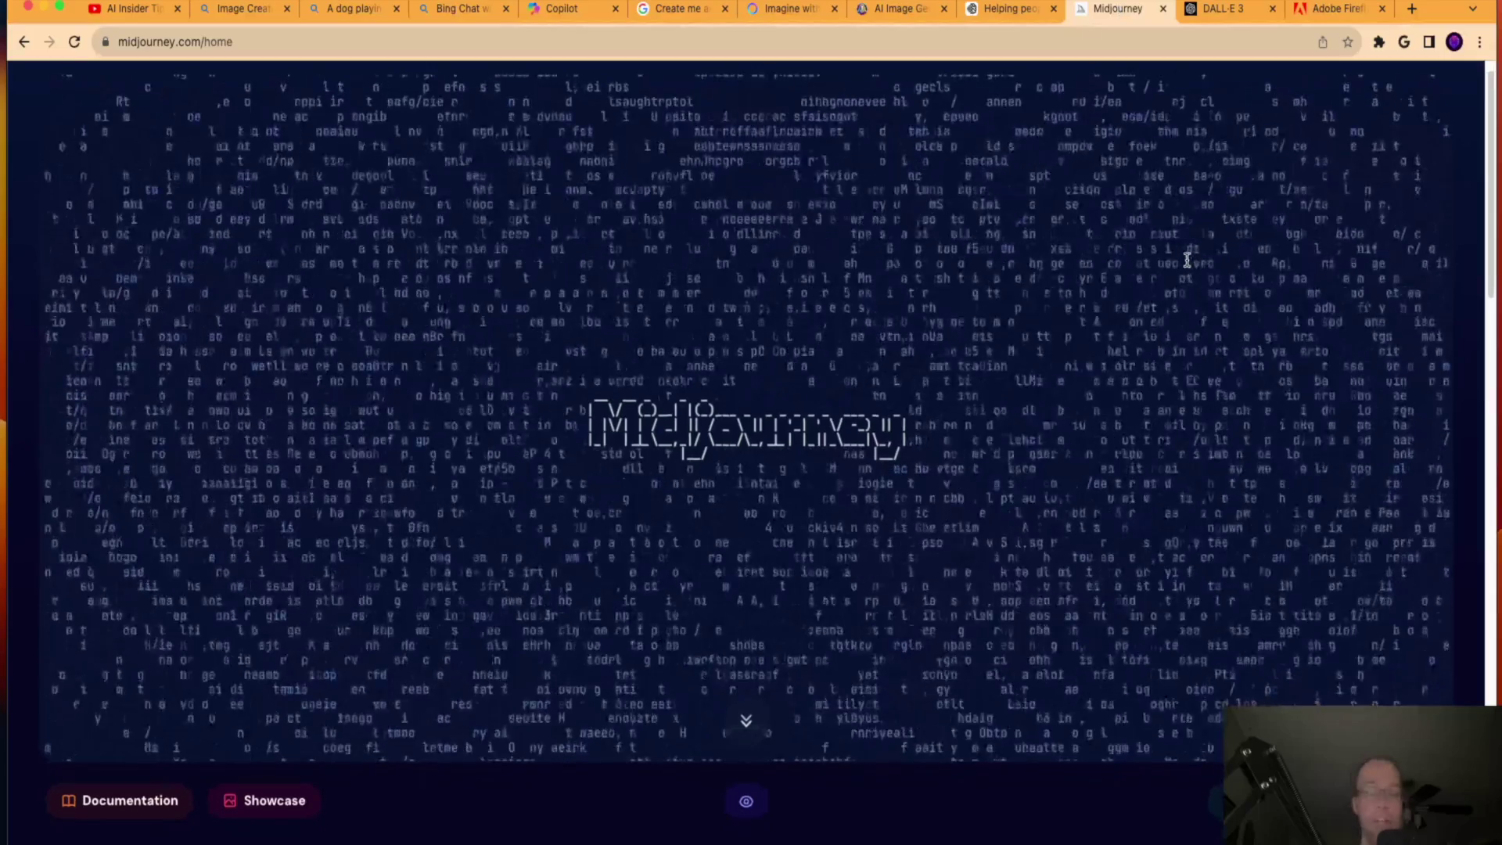
pyautogui.scroll(-10, 1186, 259)
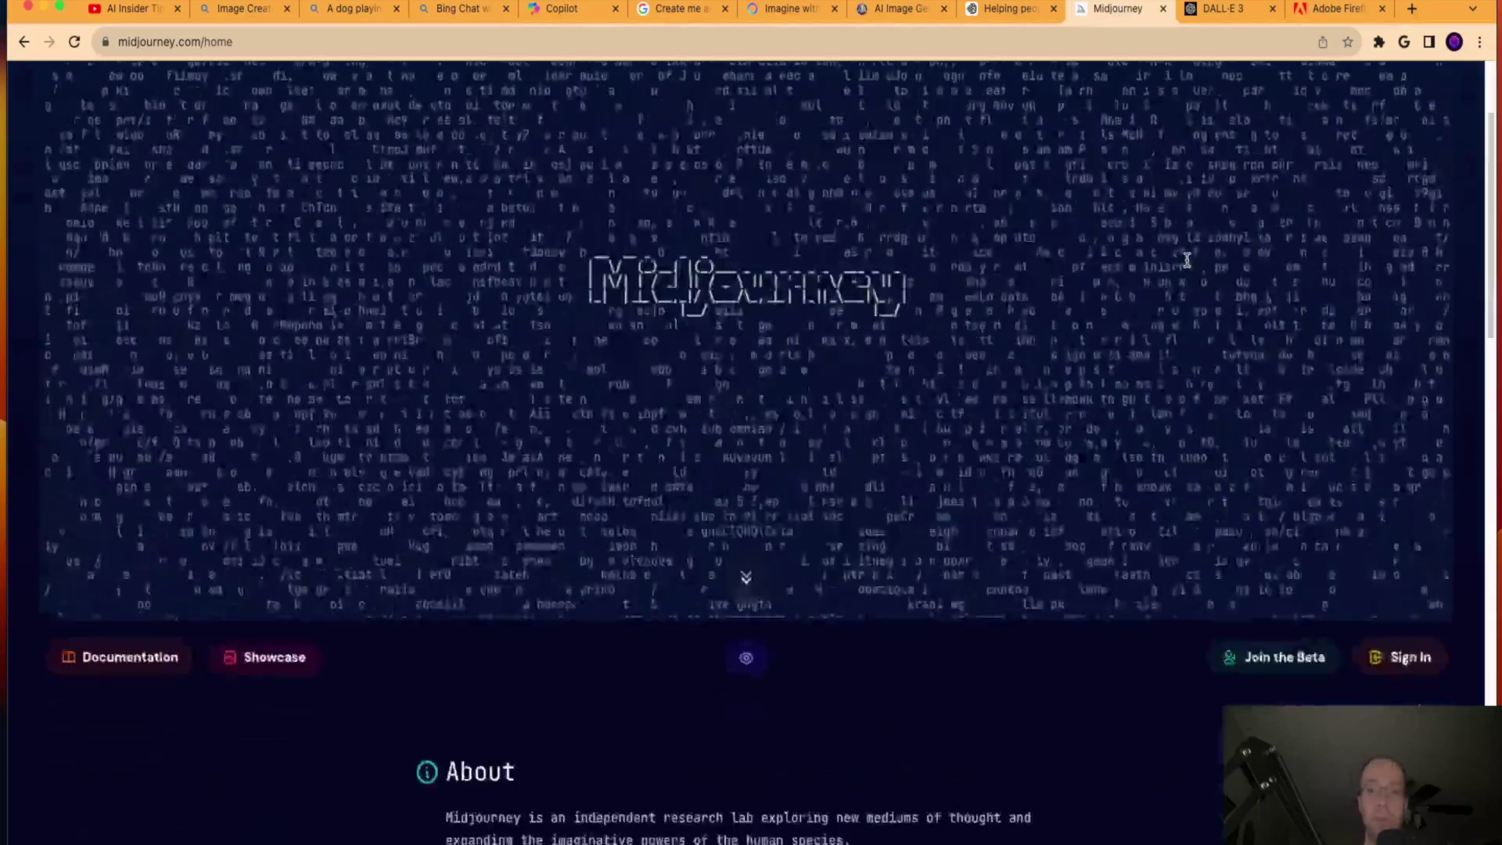
pyautogui.scroll(-15, 1187, 265)
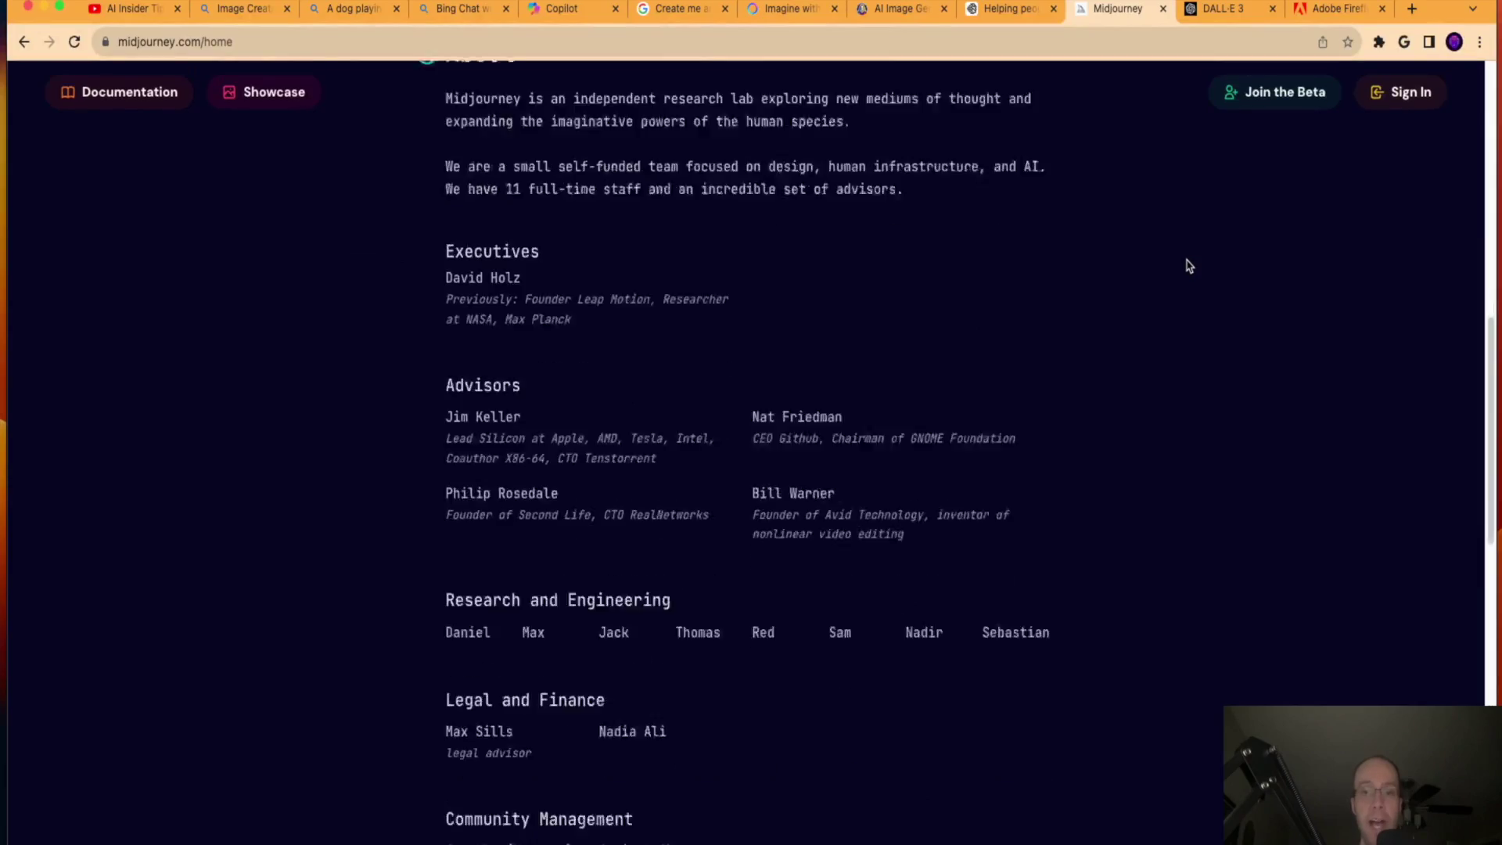
pyautogui.scroll(20, 1186, 266)
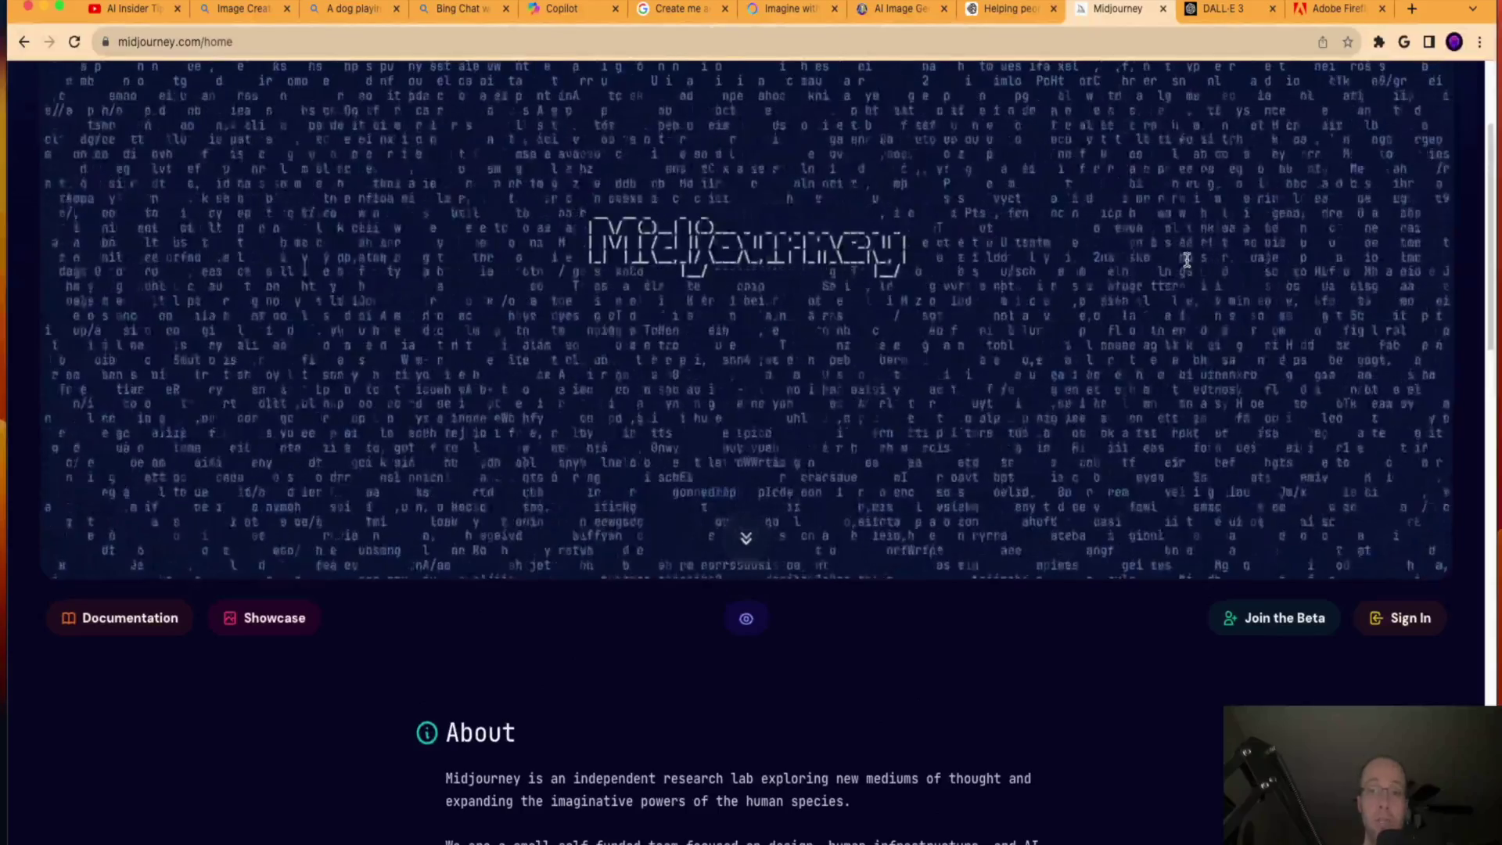
pyautogui.scroll(3, 1186, 260)
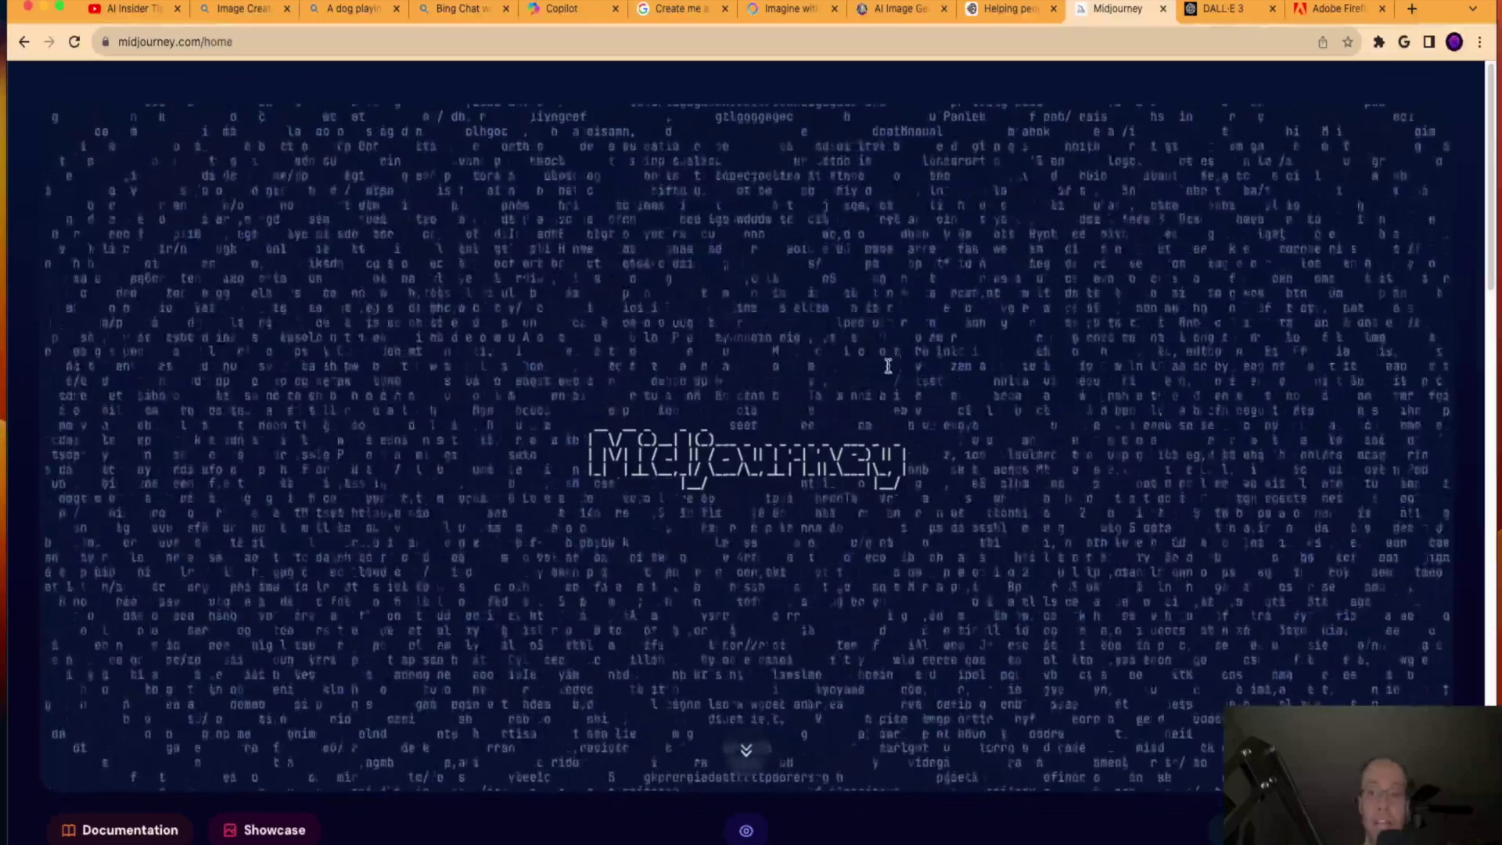
pyautogui.click(1217, 11)
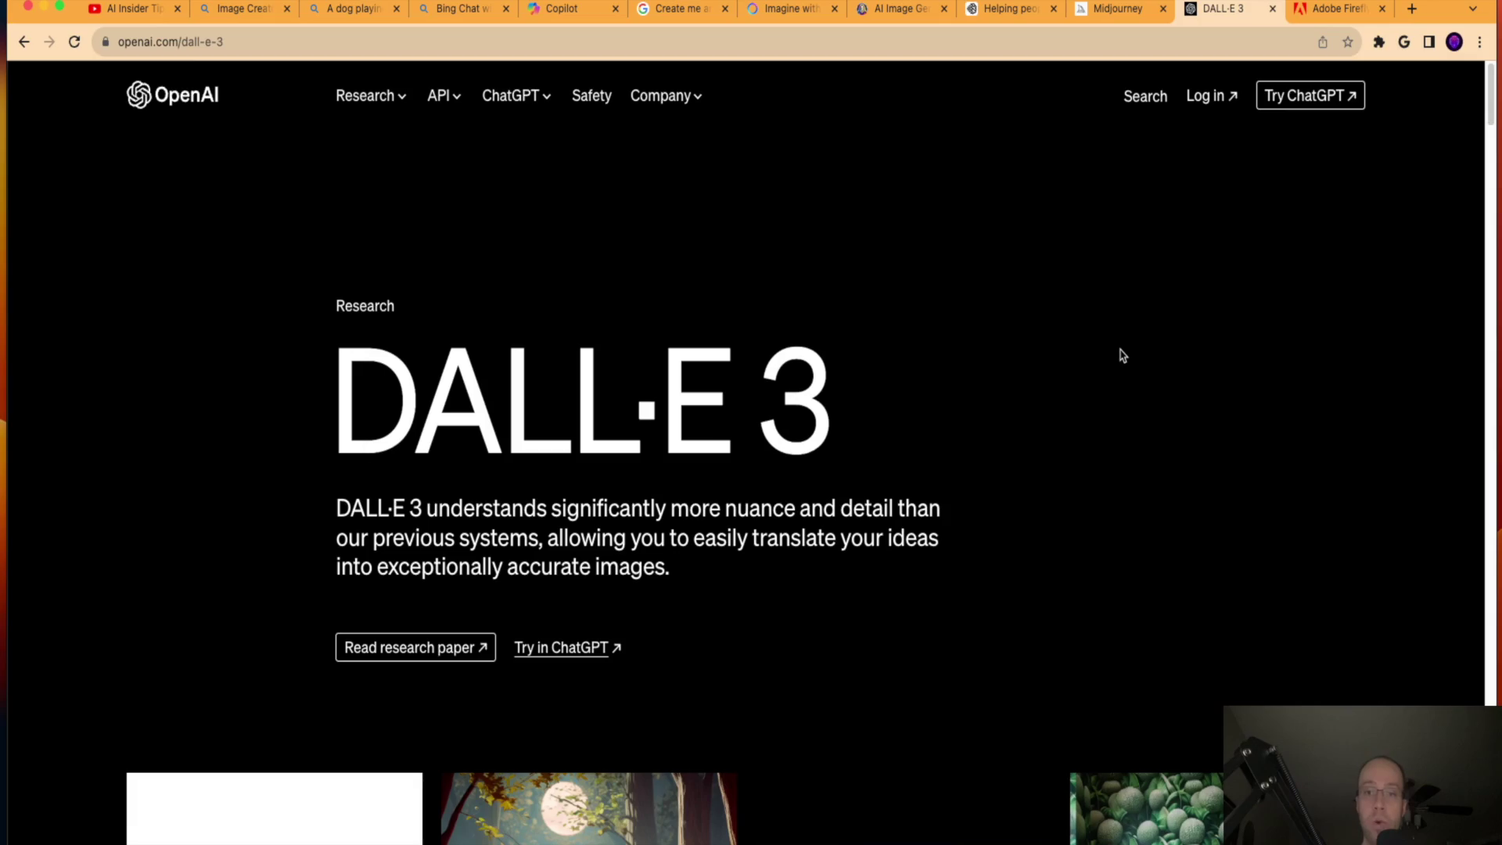
pyautogui.click(1112, 9)
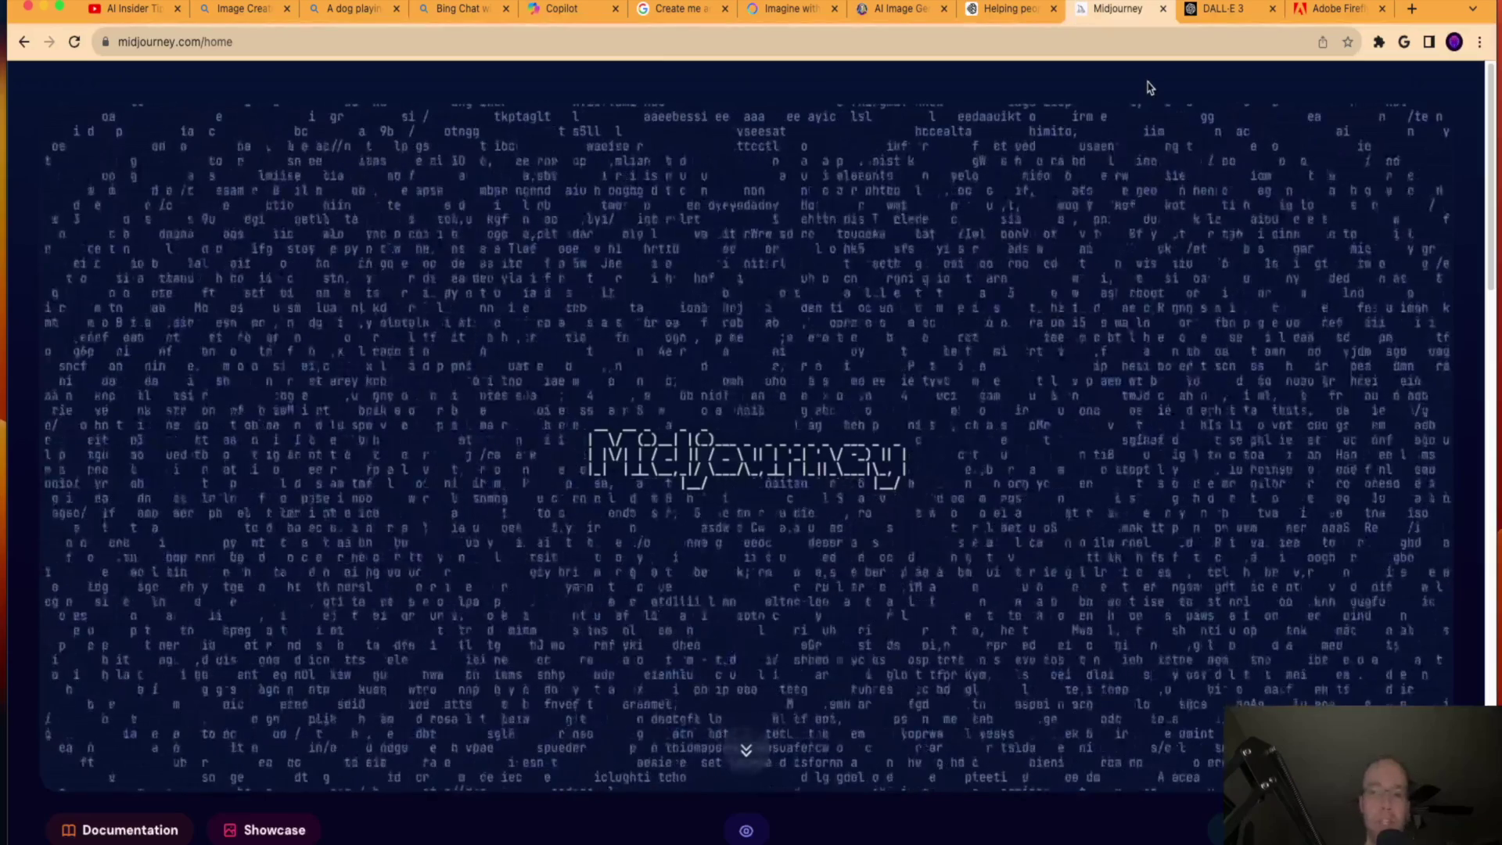
# Step: Replace Firefly's sample prompt with the dog-in-snow prompt and generate images
pyautogui.click(1332, 9)
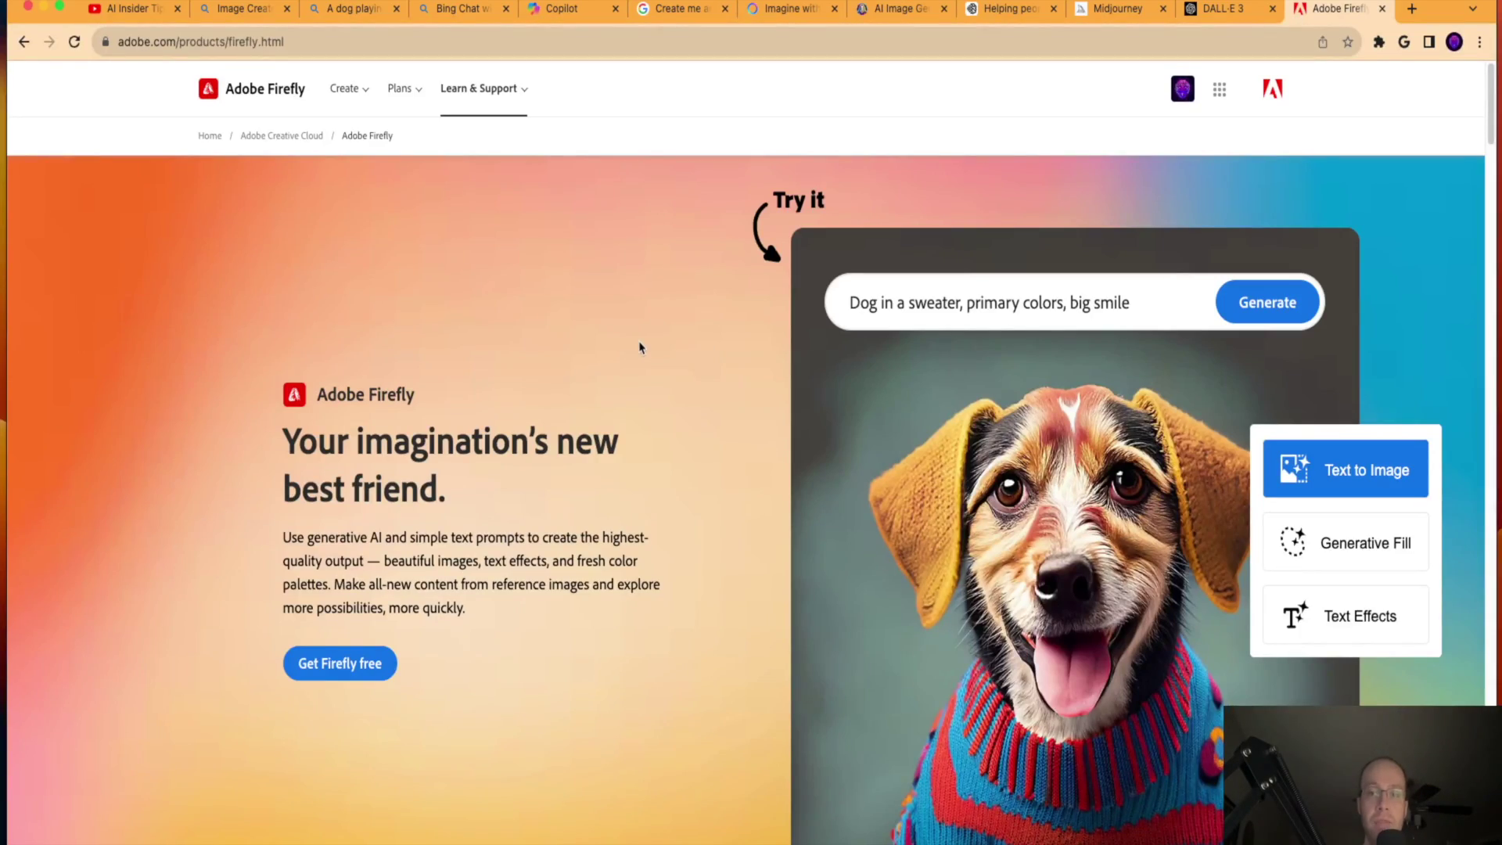
pyautogui.click(1016, 312)
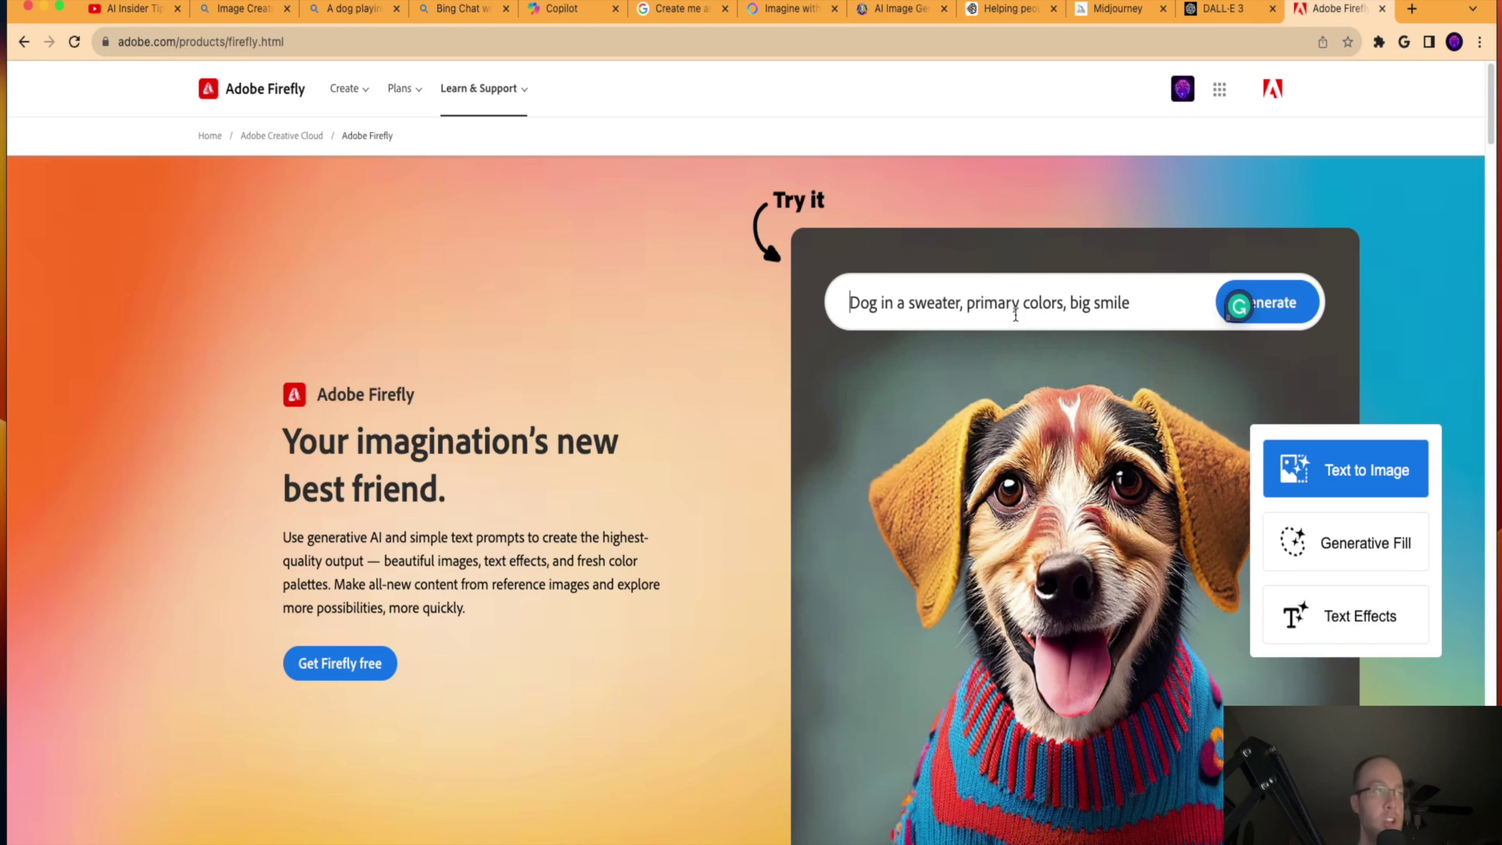
pyautogui.press('super+a')
pyautogui.write('A dog playing in the snow with Christmas trees in the background.')
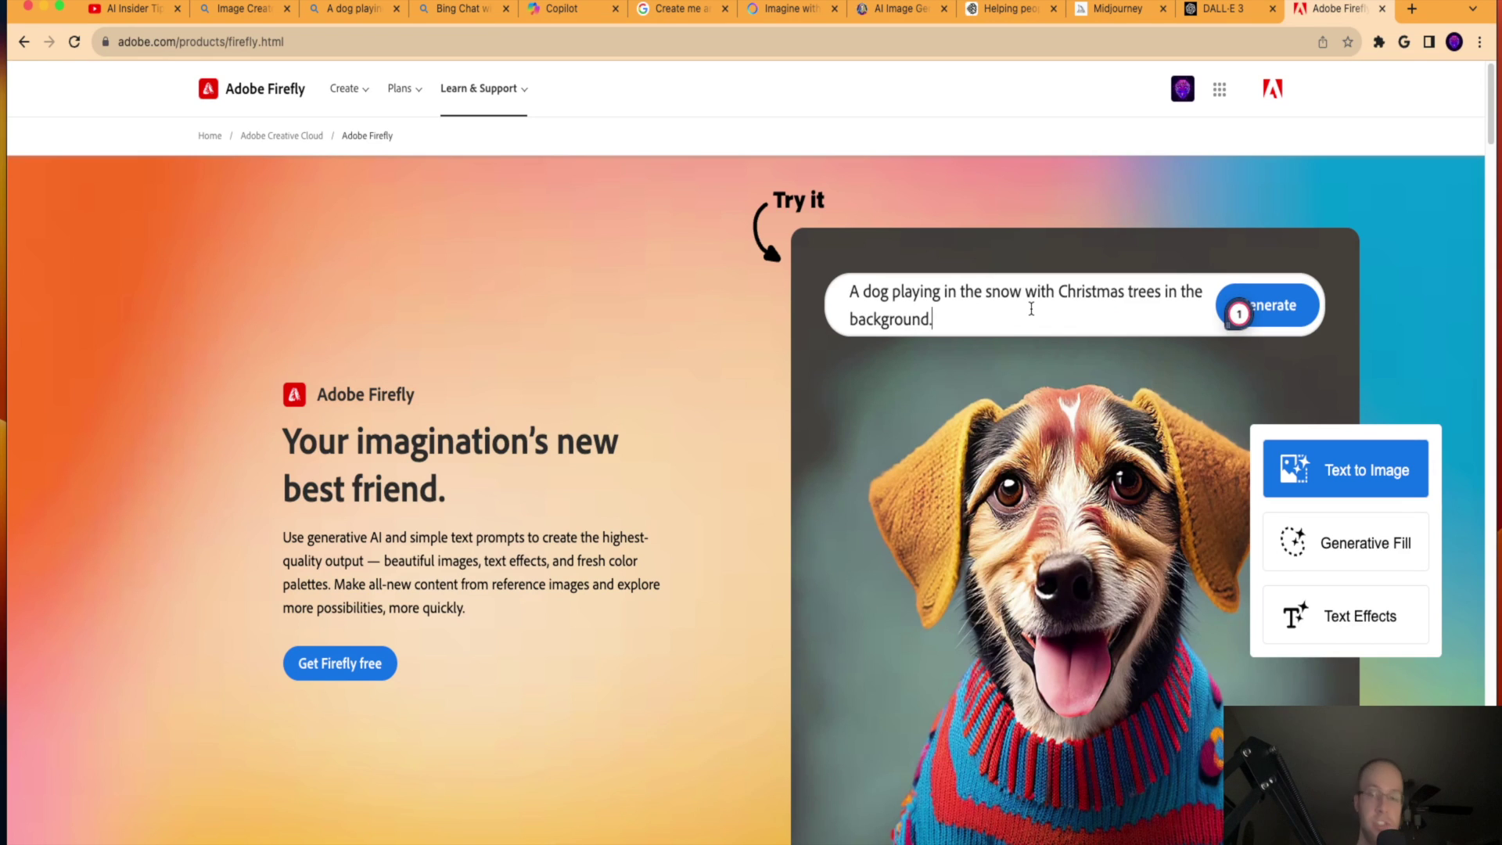
pyautogui.press('Return')
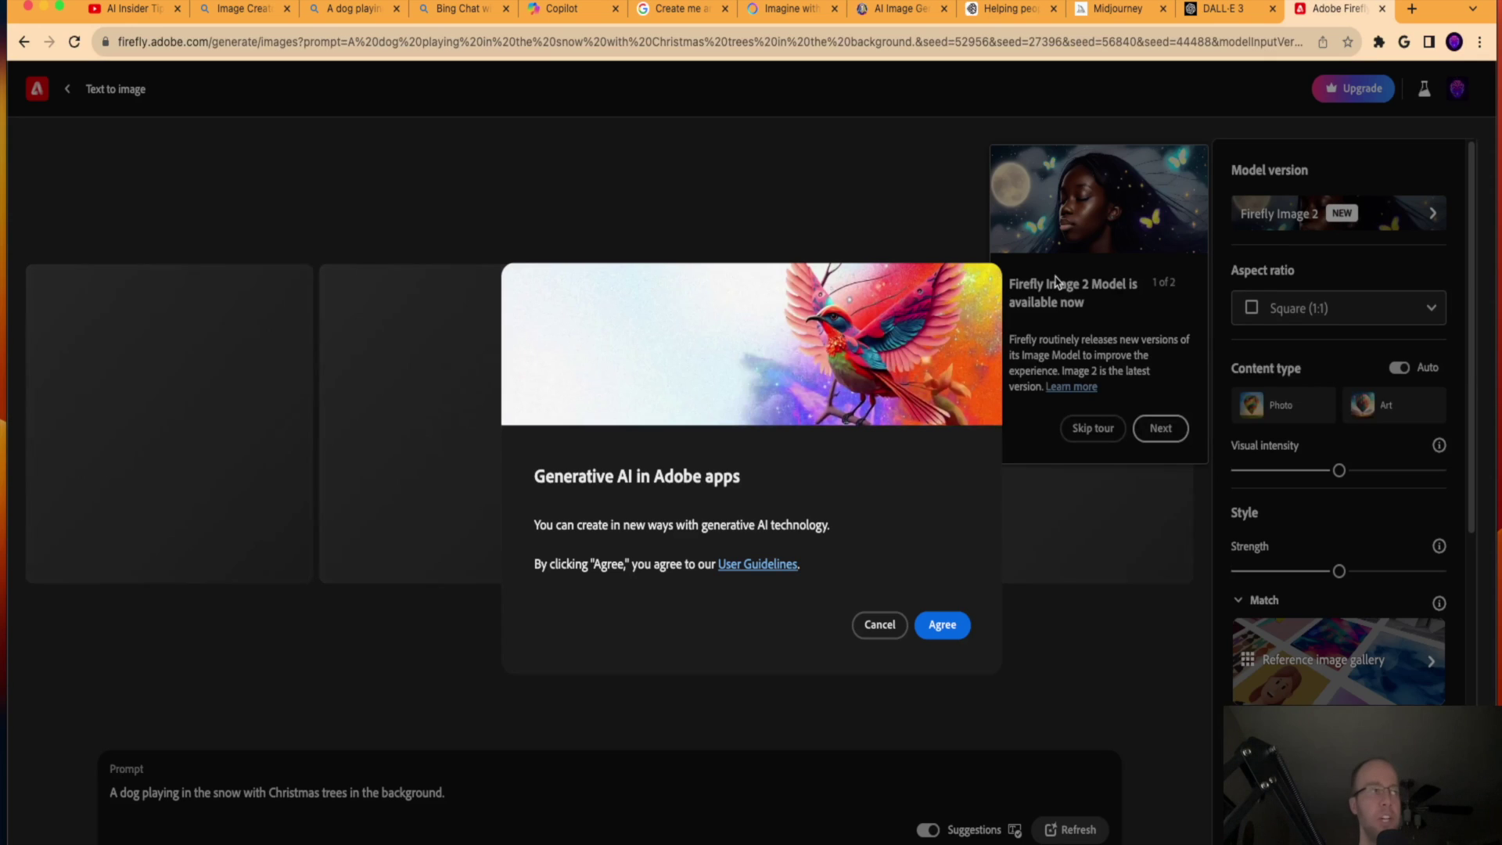
# Step: Accept the generative AI usage terms and dismiss the new model introduction tour
pyautogui.click(946, 624)
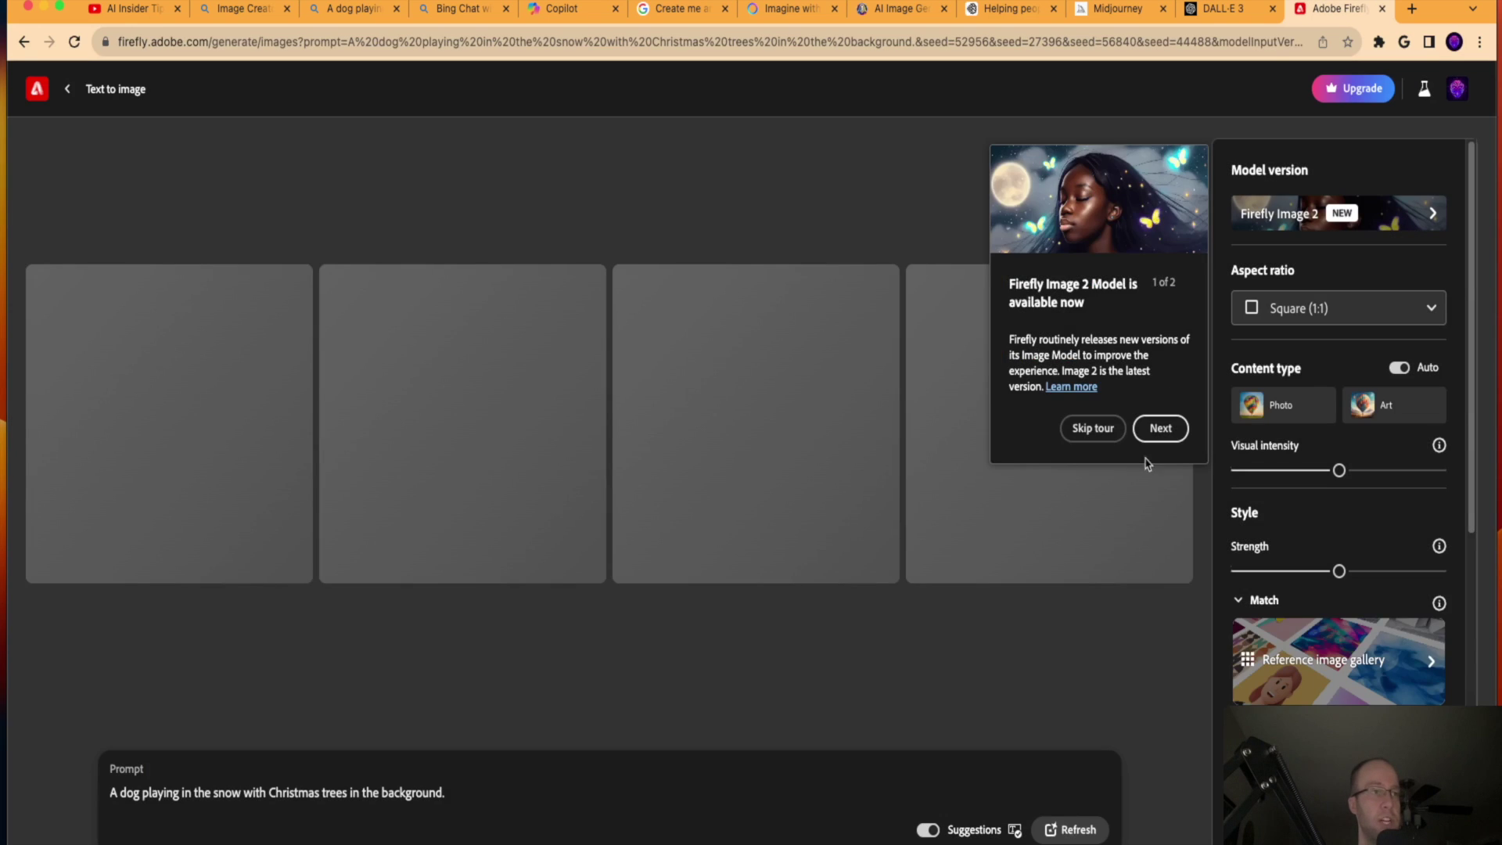
pyautogui.click(1092, 428)
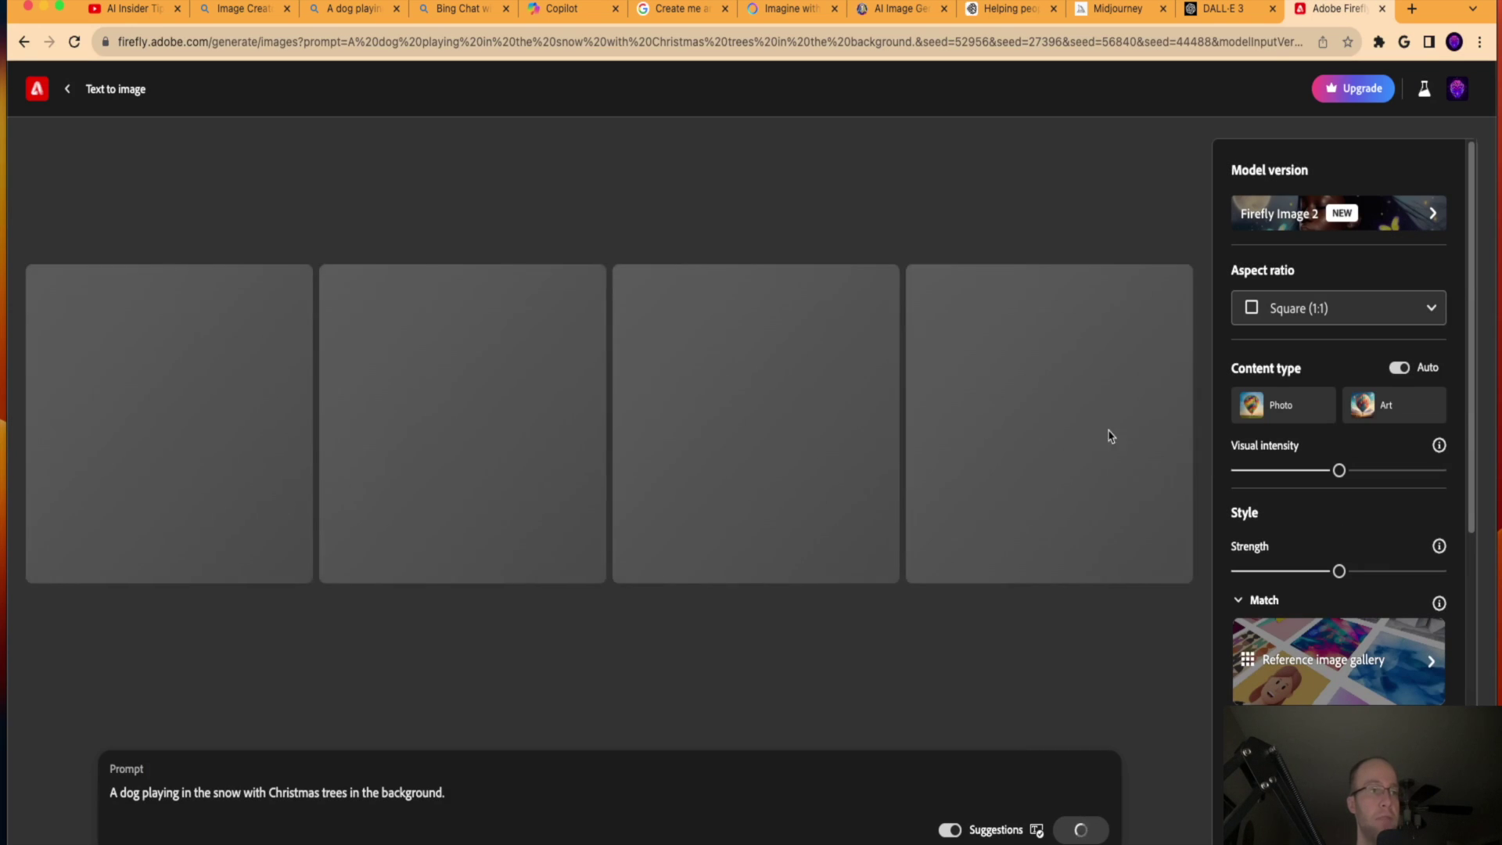
pyautogui.doubleClick(484, 765)
pyautogui.click(525, 706)
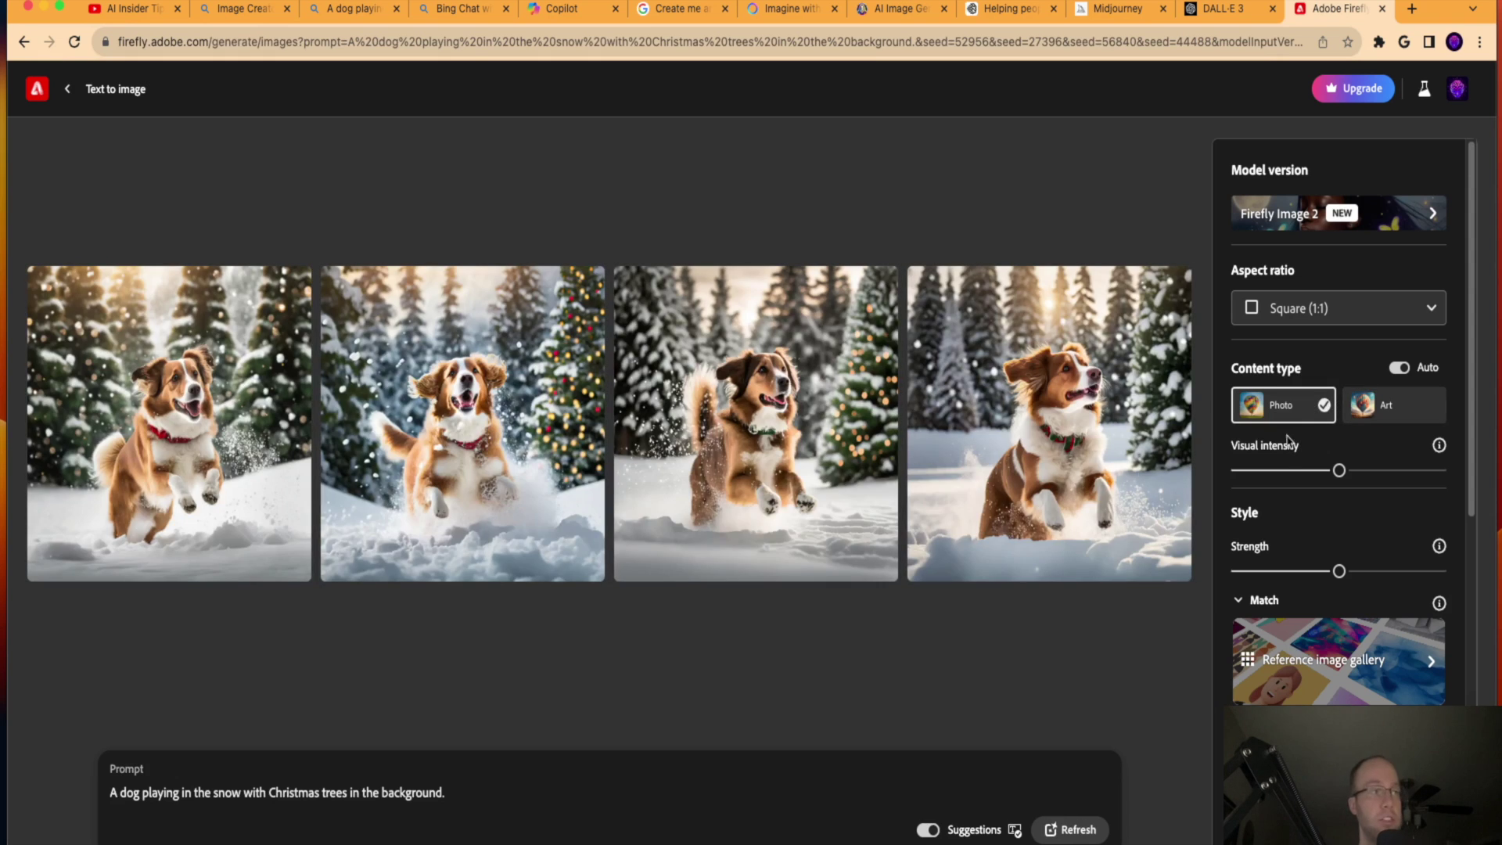
pyautogui.click(145, 516)
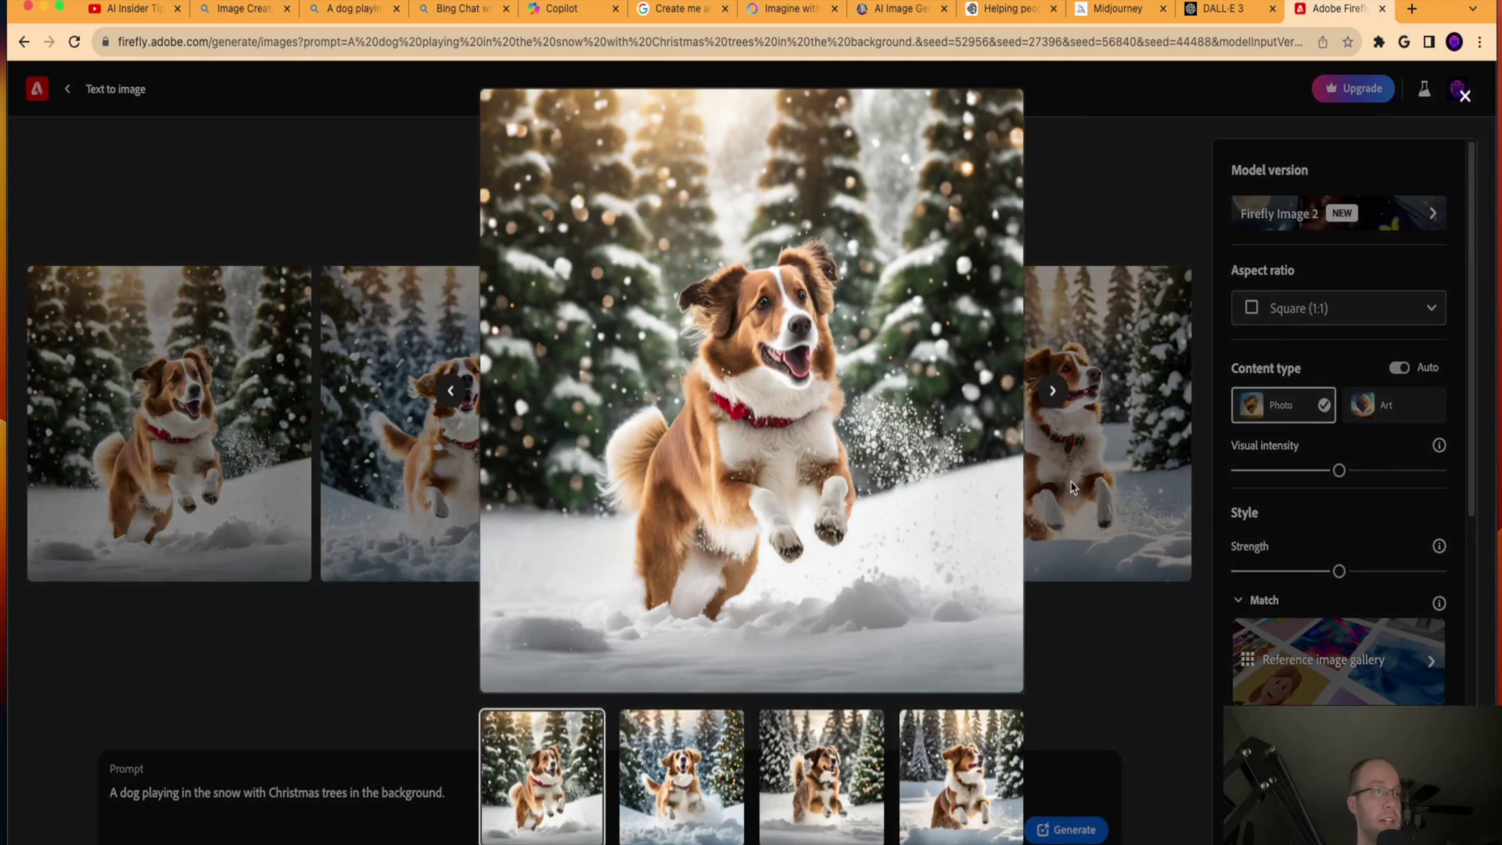
pyautogui.click(685, 751)
pyautogui.click(821, 751)
pyautogui.click(938, 755)
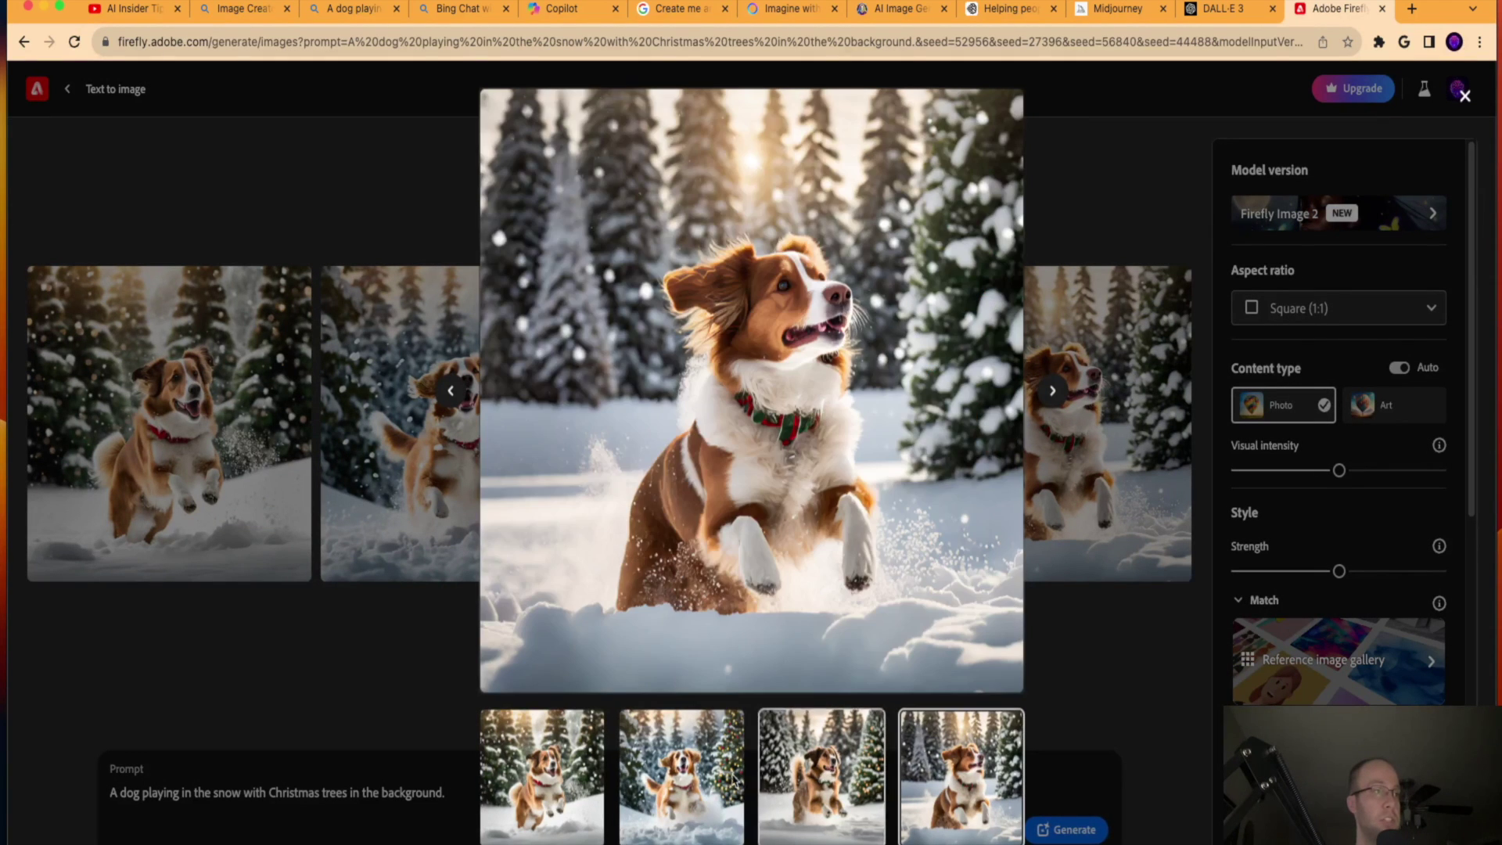
pyautogui.click(571, 773)
pyautogui.click(389, 647)
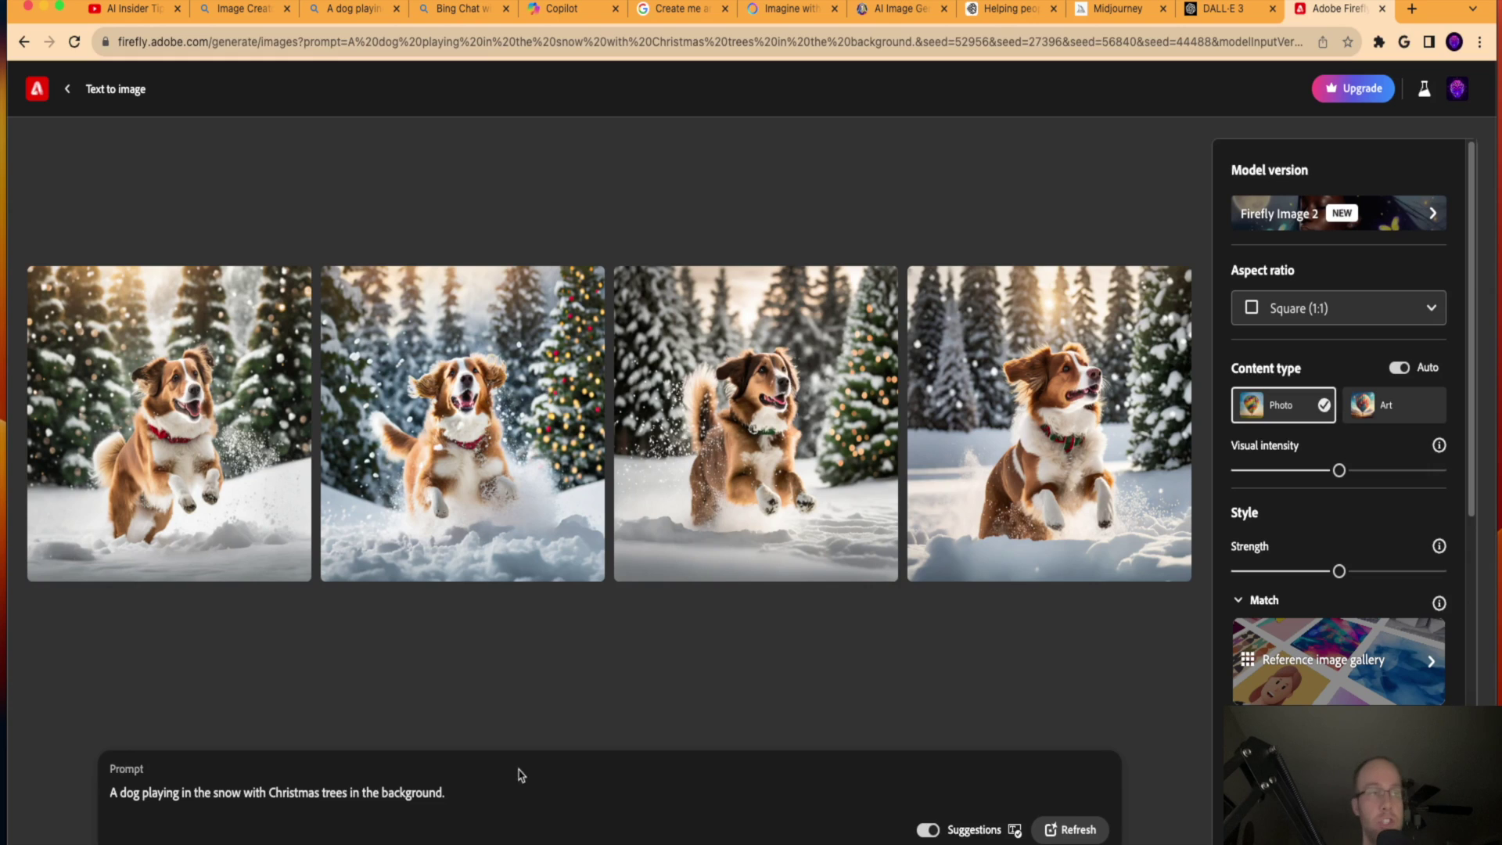
pyautogui.moveTo(1173, 567)
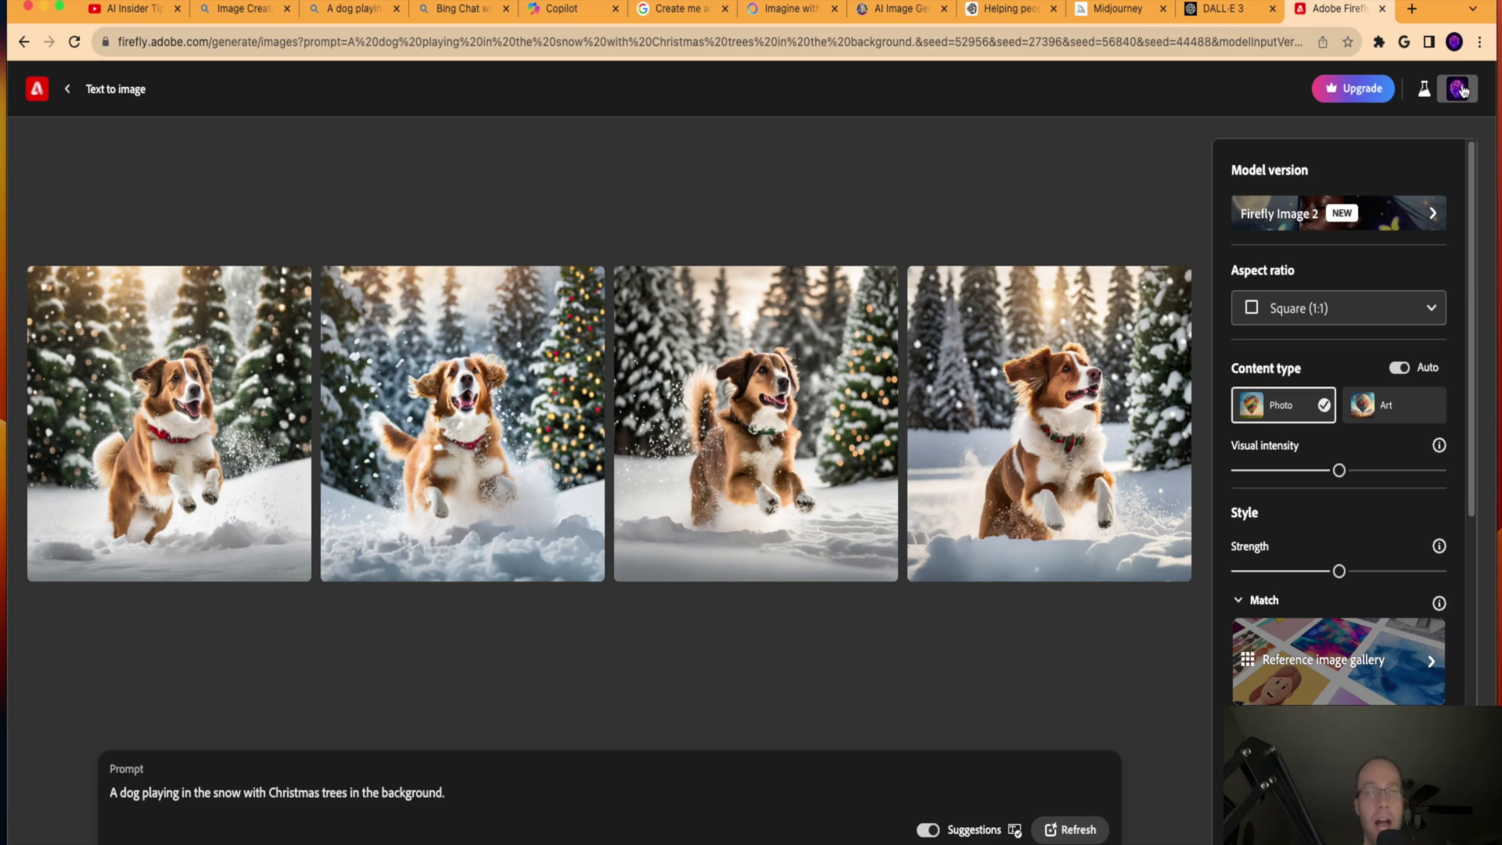
# Step: Look over Firefly's premium plans via Upgrade, close the offer, and return to Bing Image Creator
pyautogui.click(1362, 90)
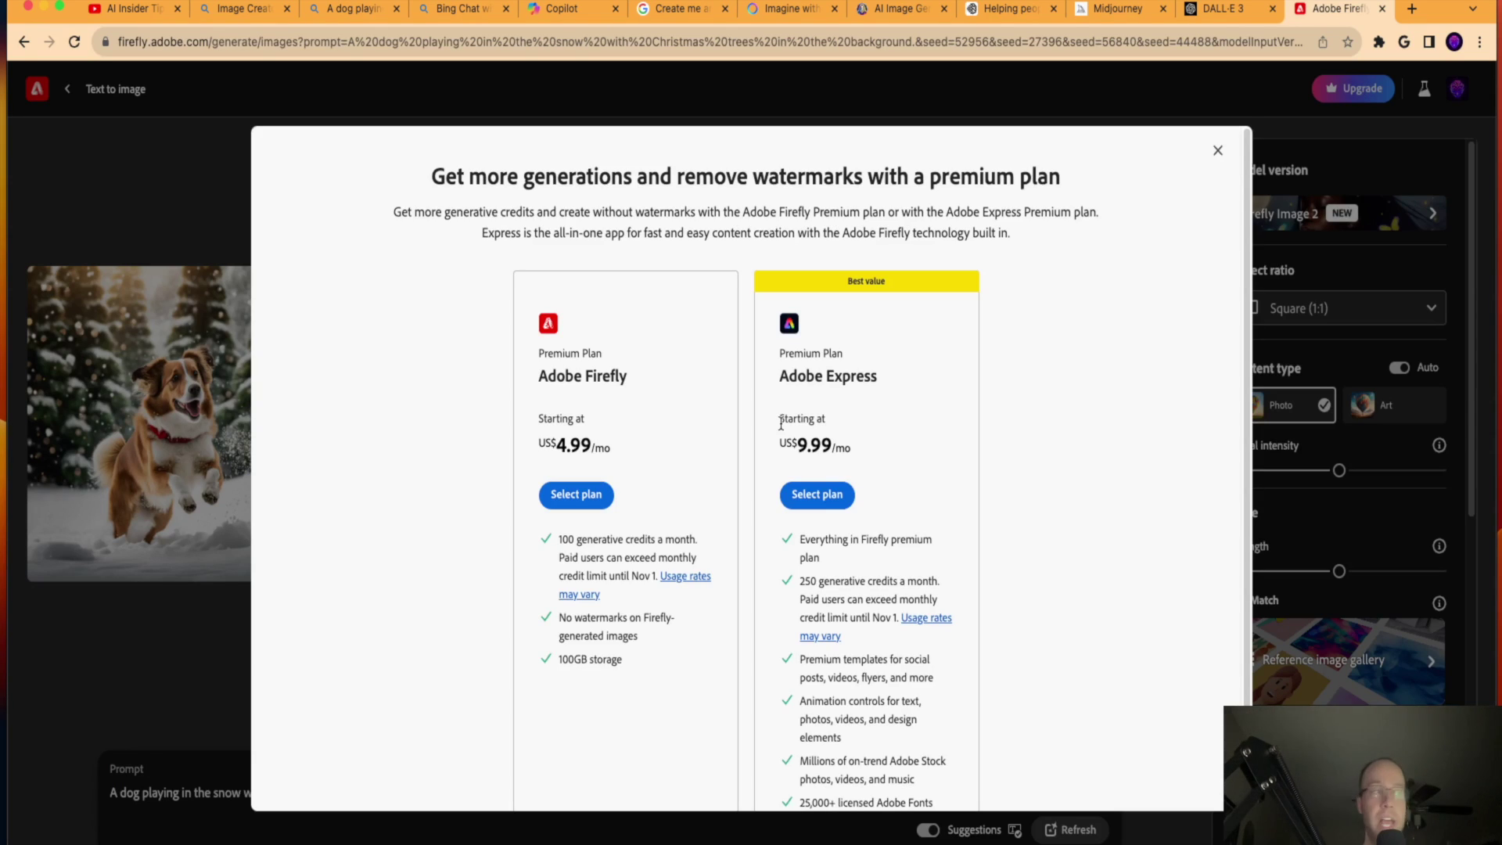
pyautogui.scroll(-2, 891, 414)
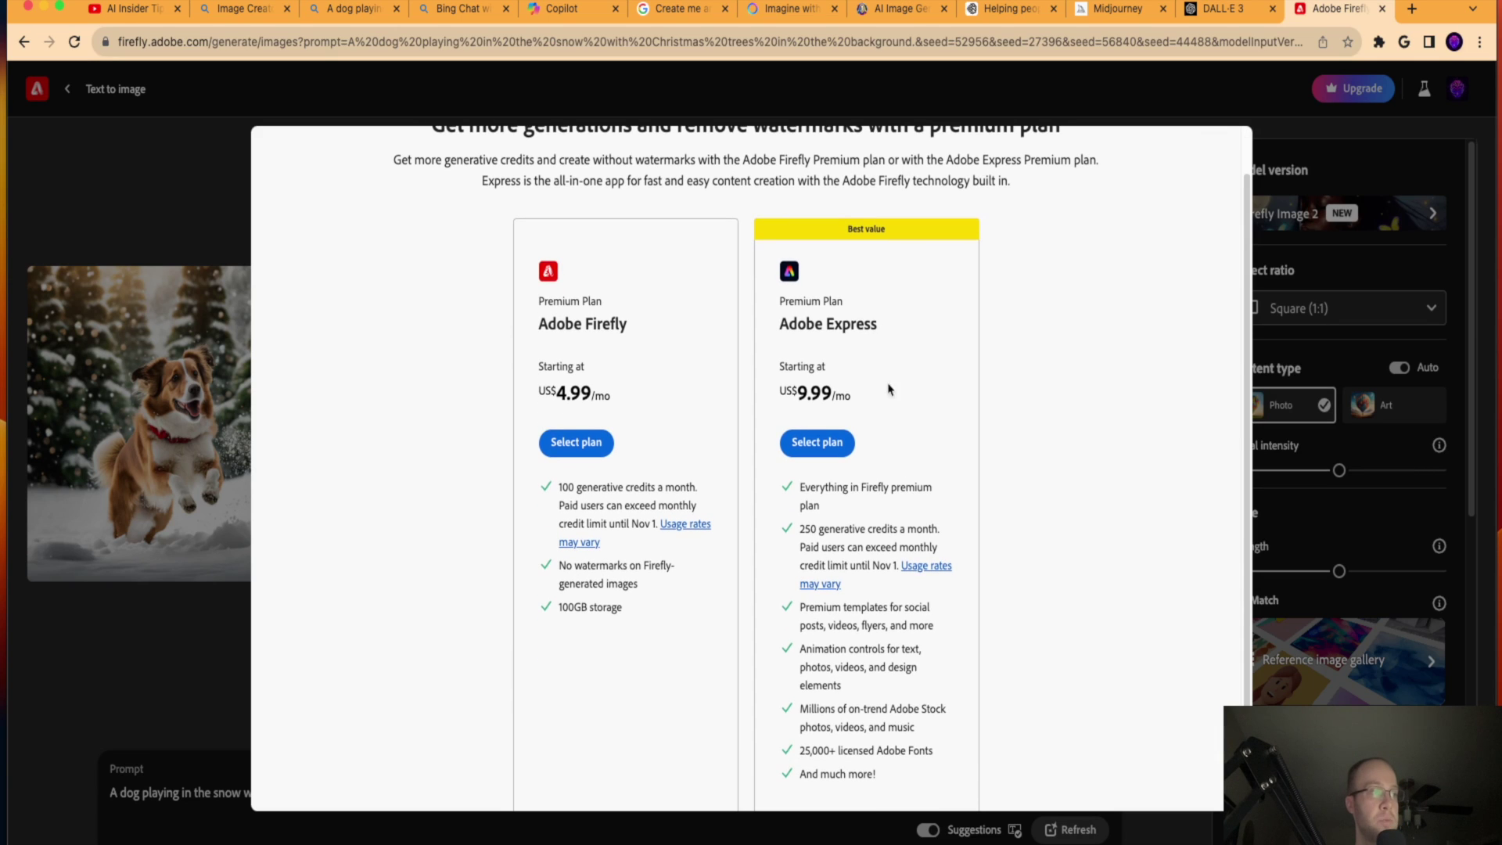
pyautogui.scroll(-2, 688, 360)
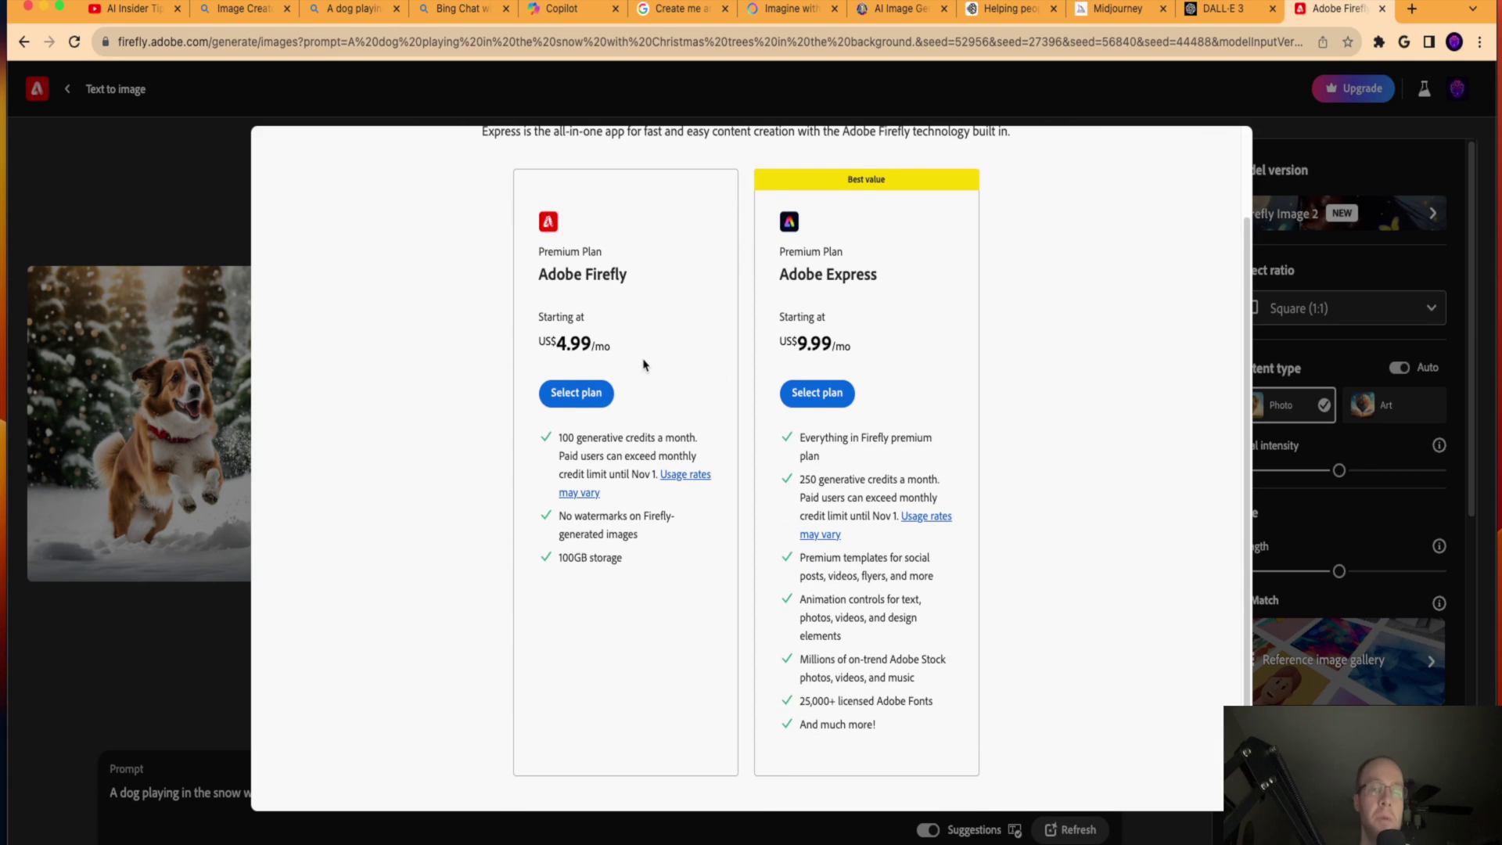
pyautogui.scroll(2, 977, 491)
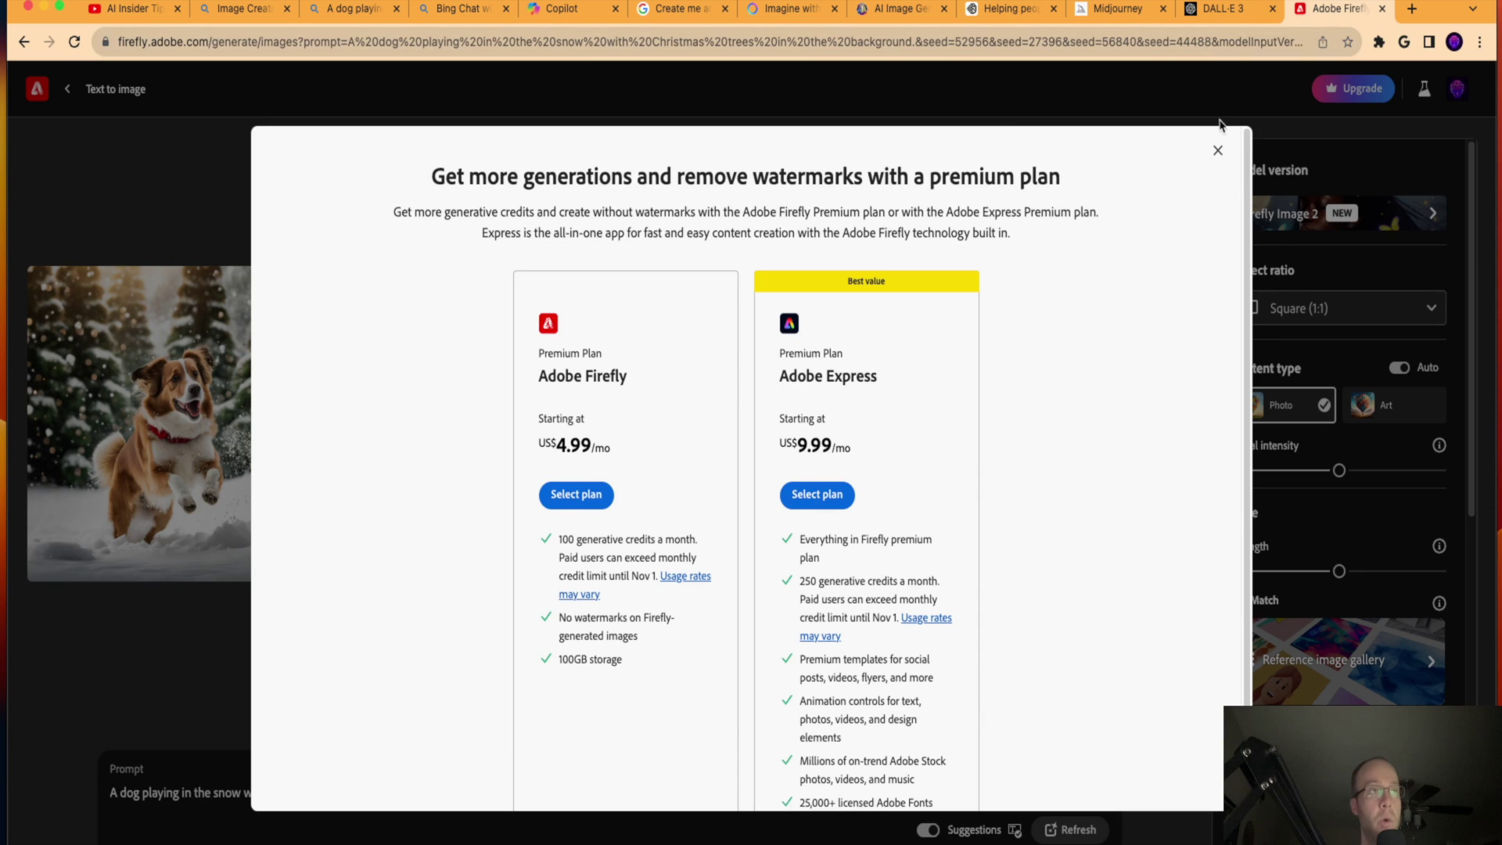
pyautogui.click(1217, 151)
pyautogui.click(217, 7)
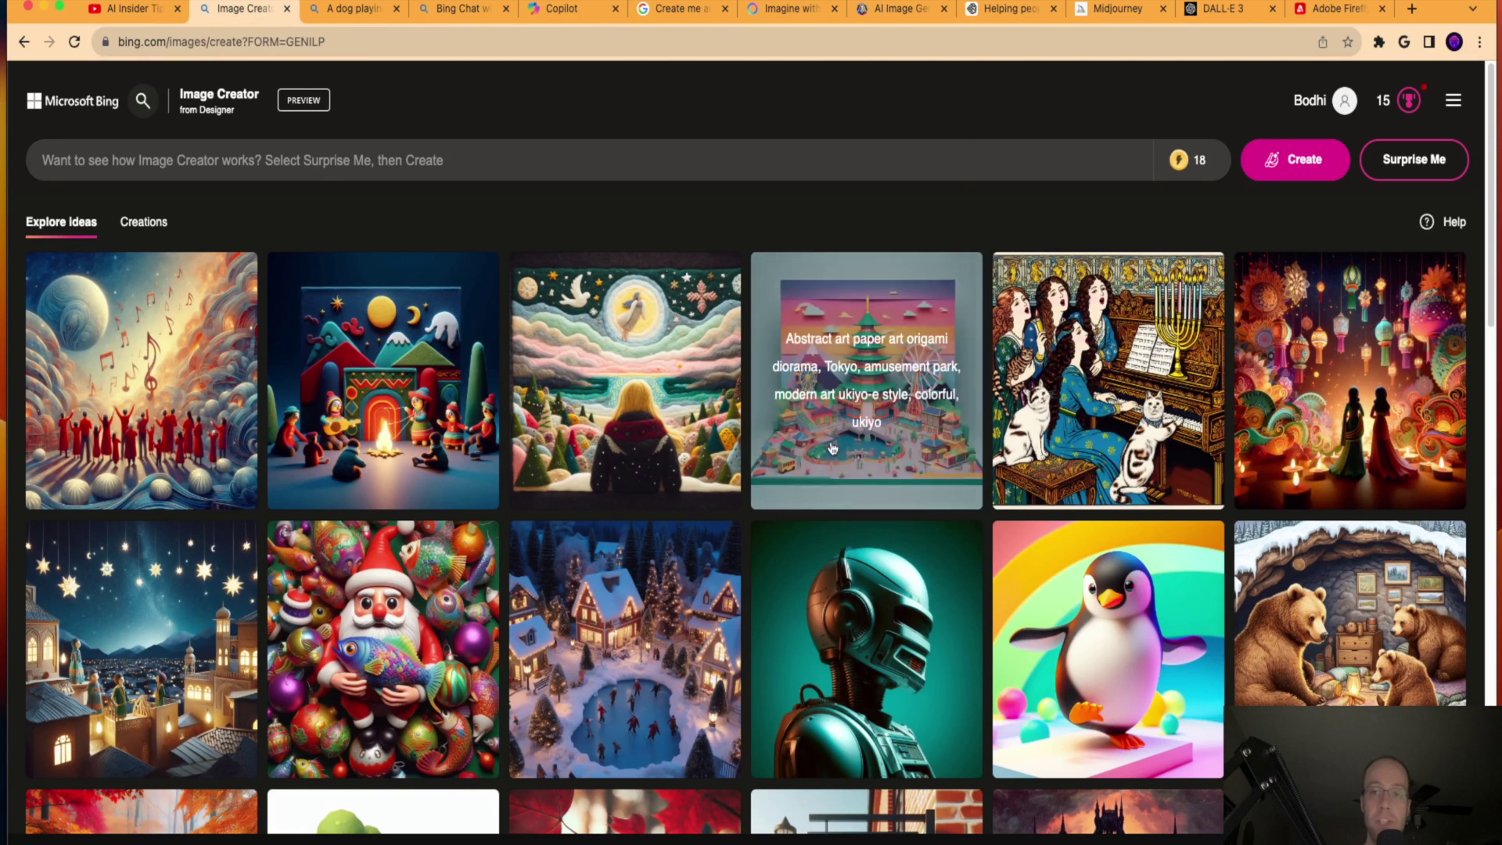
pyautogui.moveTo(199, 369)
pyautogui.moveTo(338, 362)
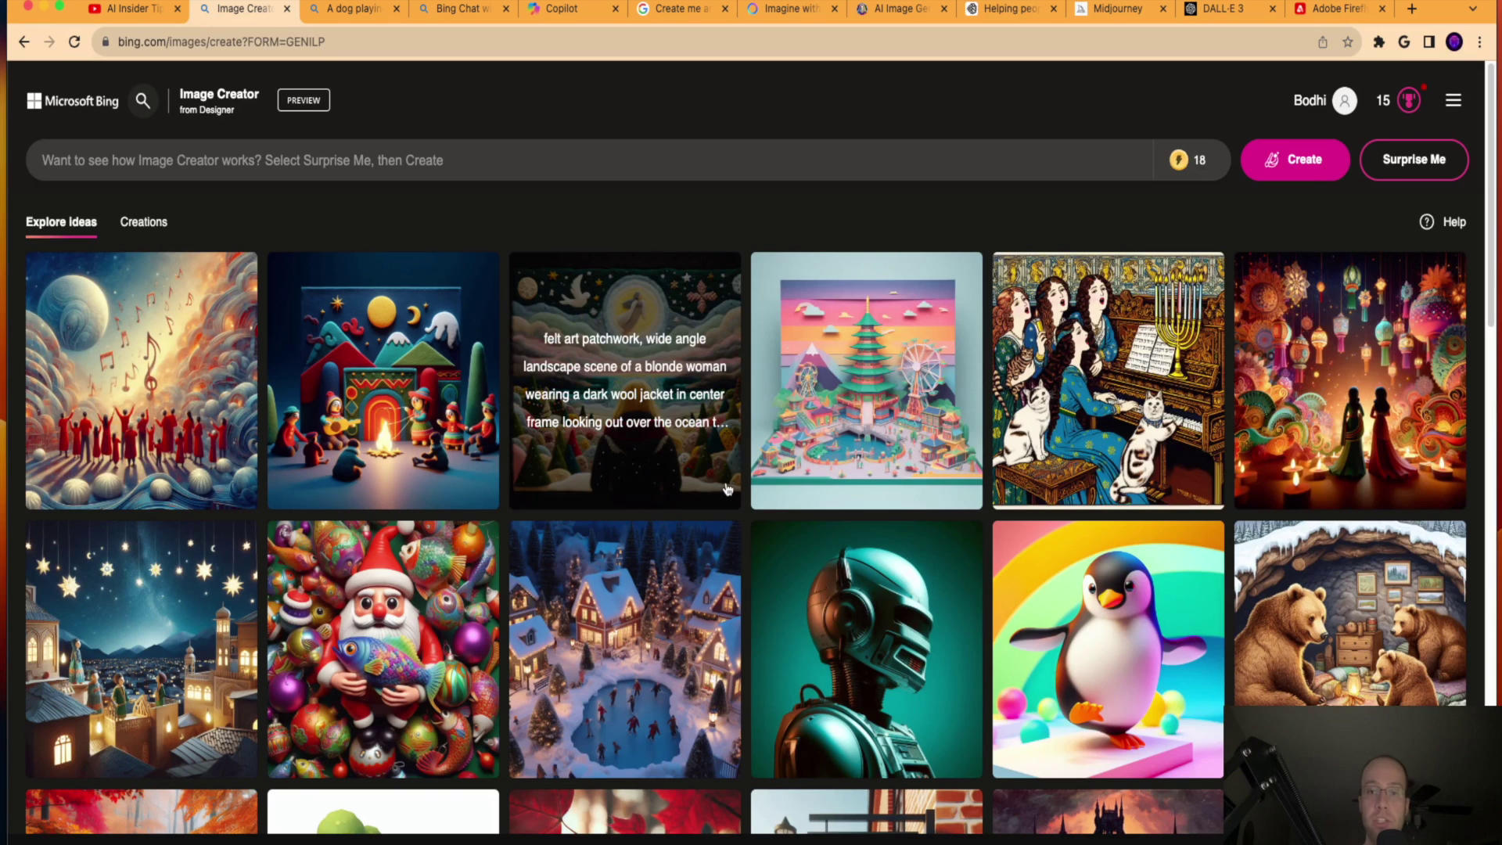
pyautogui.click(131, 9)
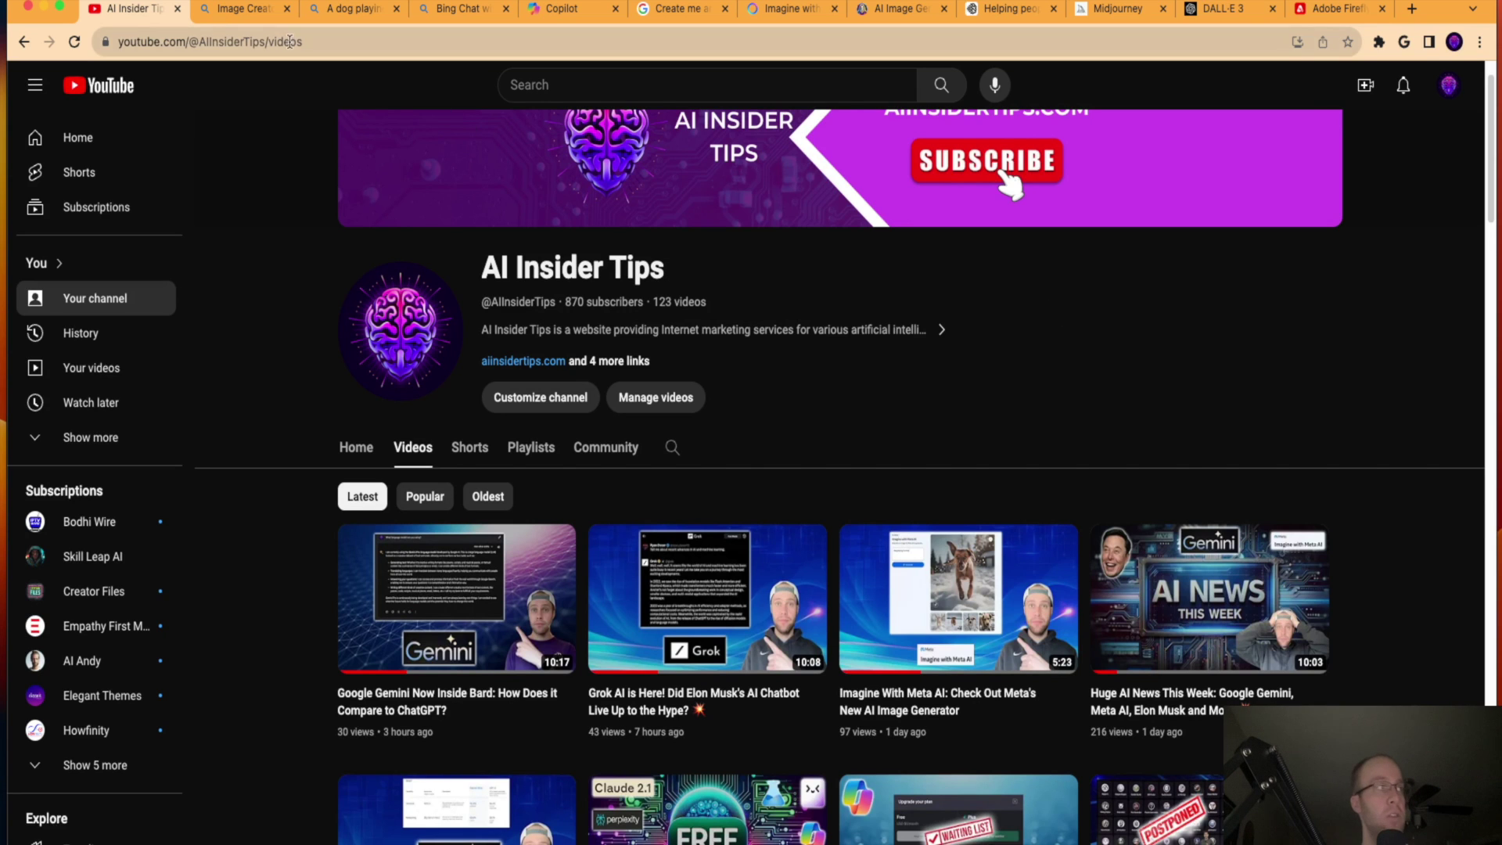
pyautogui.click(252, 10)
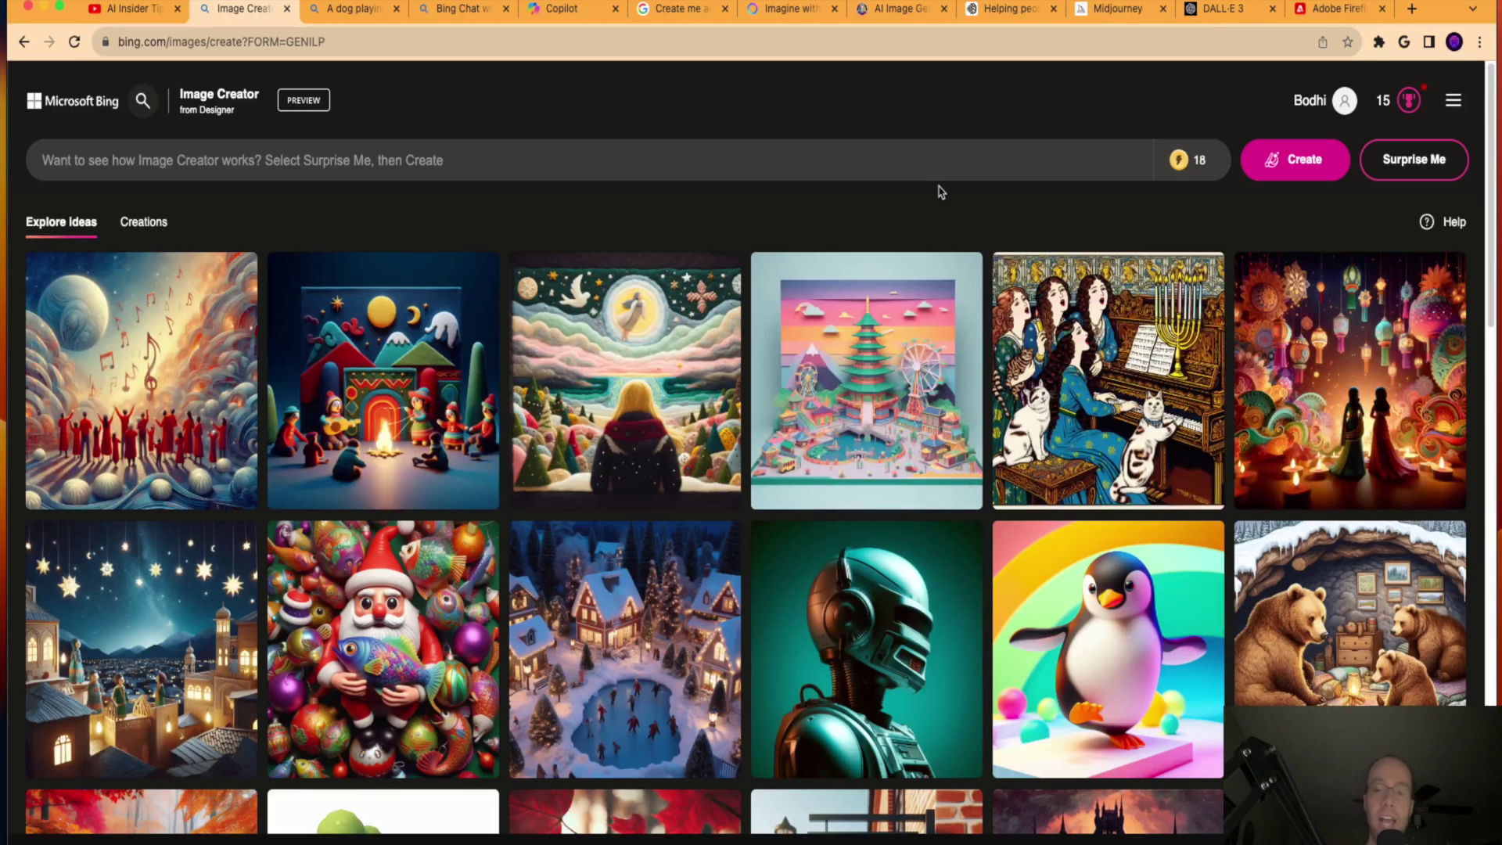